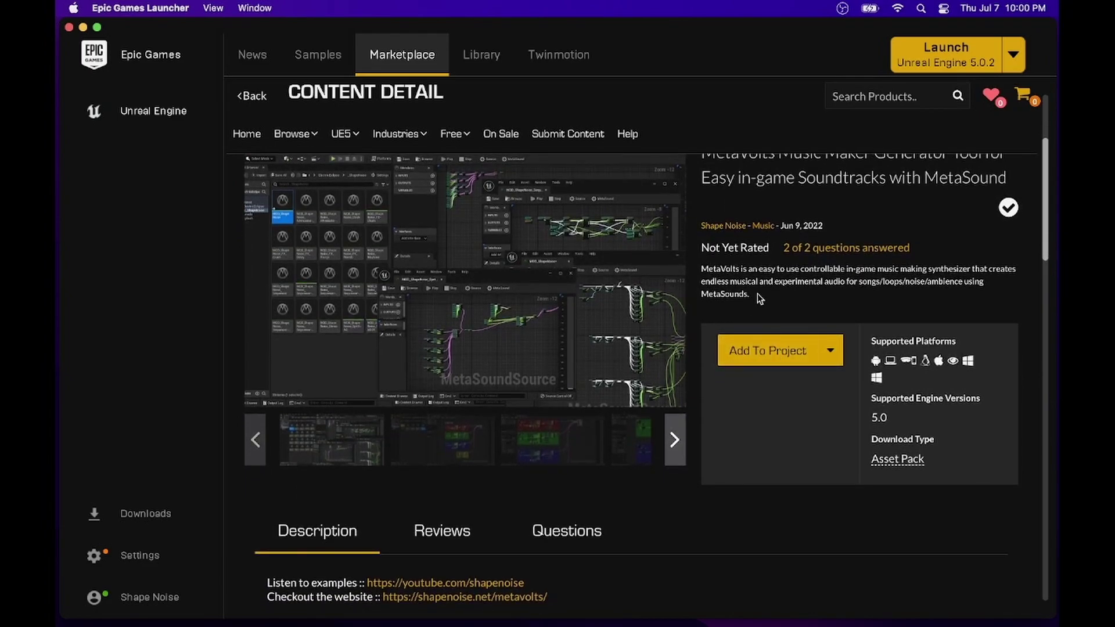
Add the MetaVolts Music Maker Generator asset from the library vault to MyCoolProject and open that project in the Unreal Editor
click(493, 64)
scroll(499, 268, down, 3)
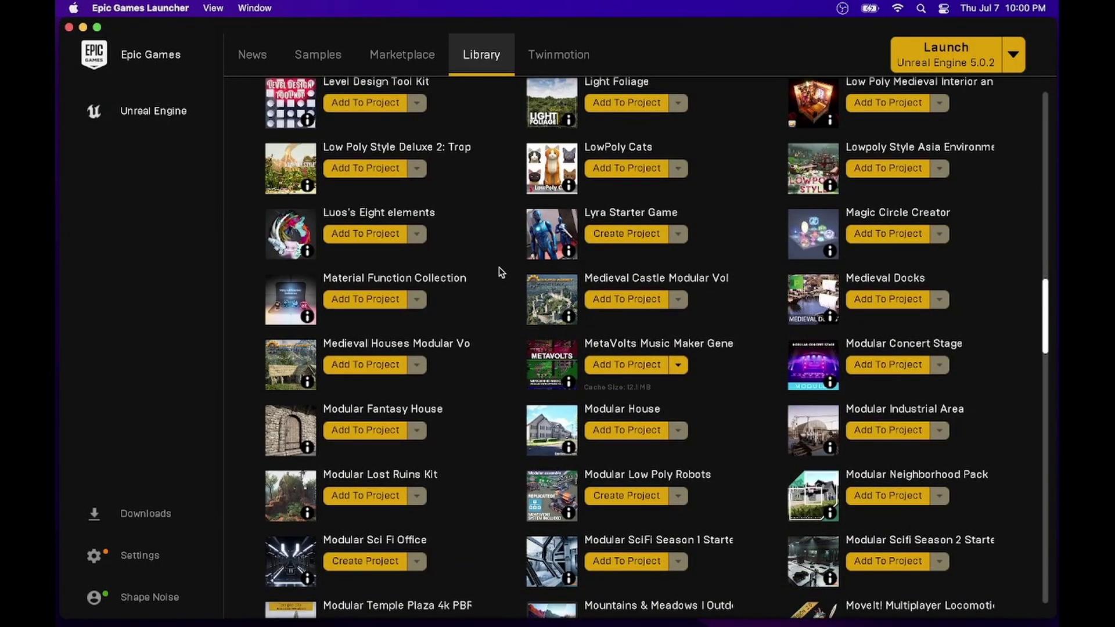
click(614, 364)
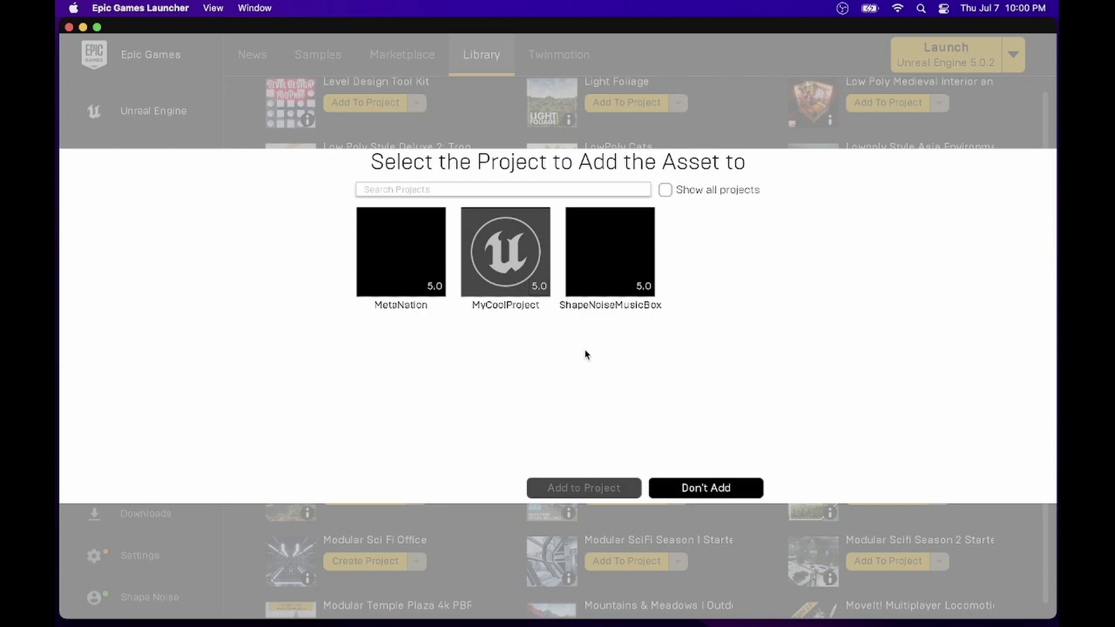
click(514, 261)
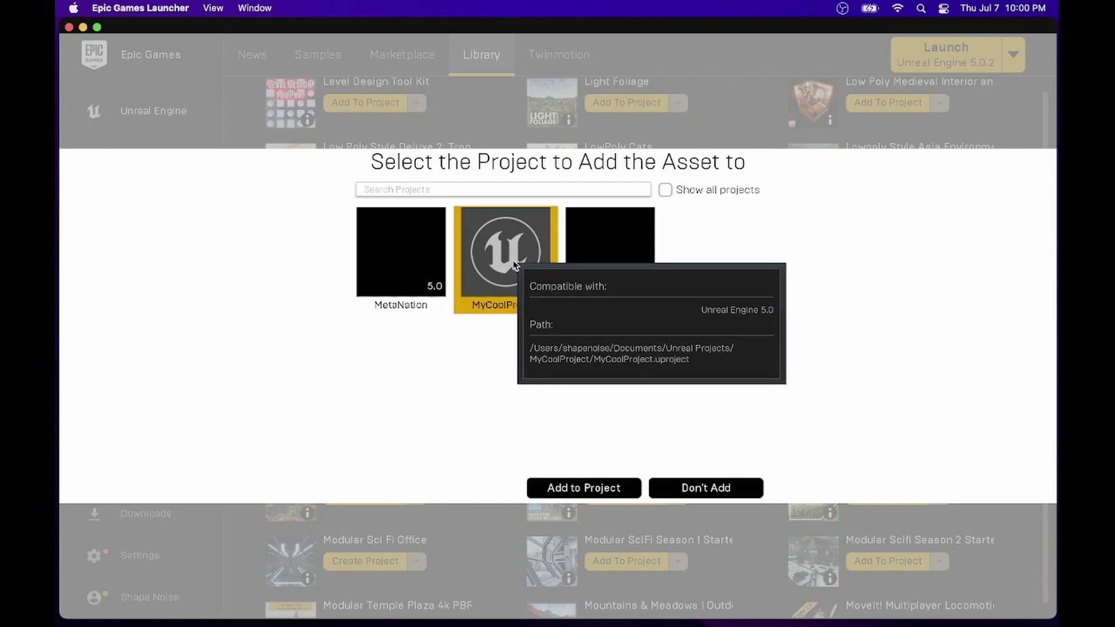
click(568, 490)
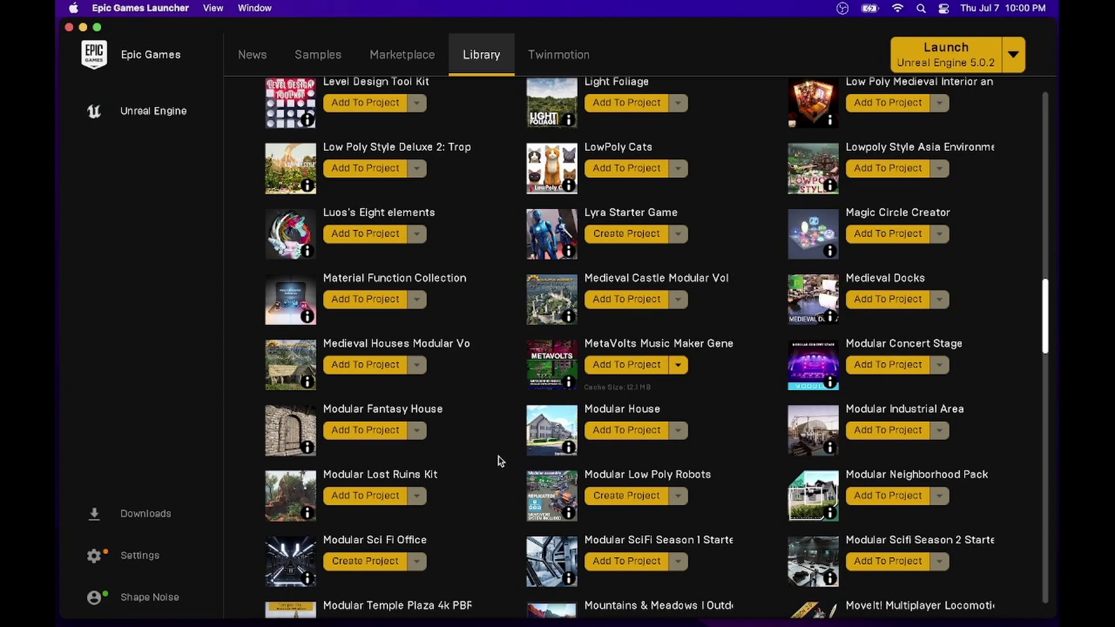
scroll(501, 462, up, 15)
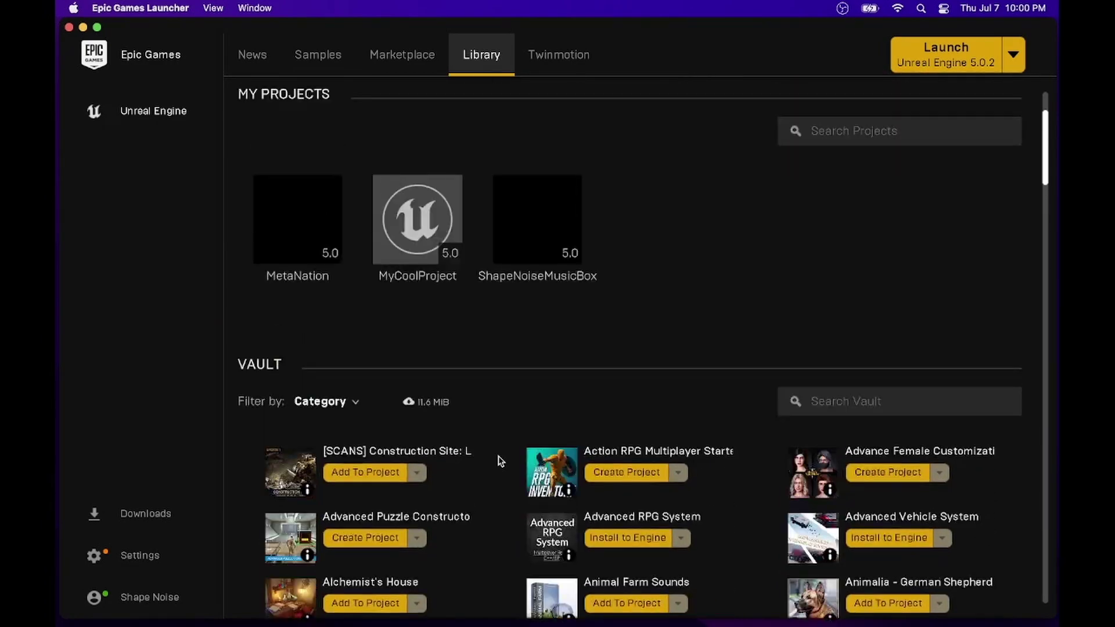
scroll(500, 461, up, 3)
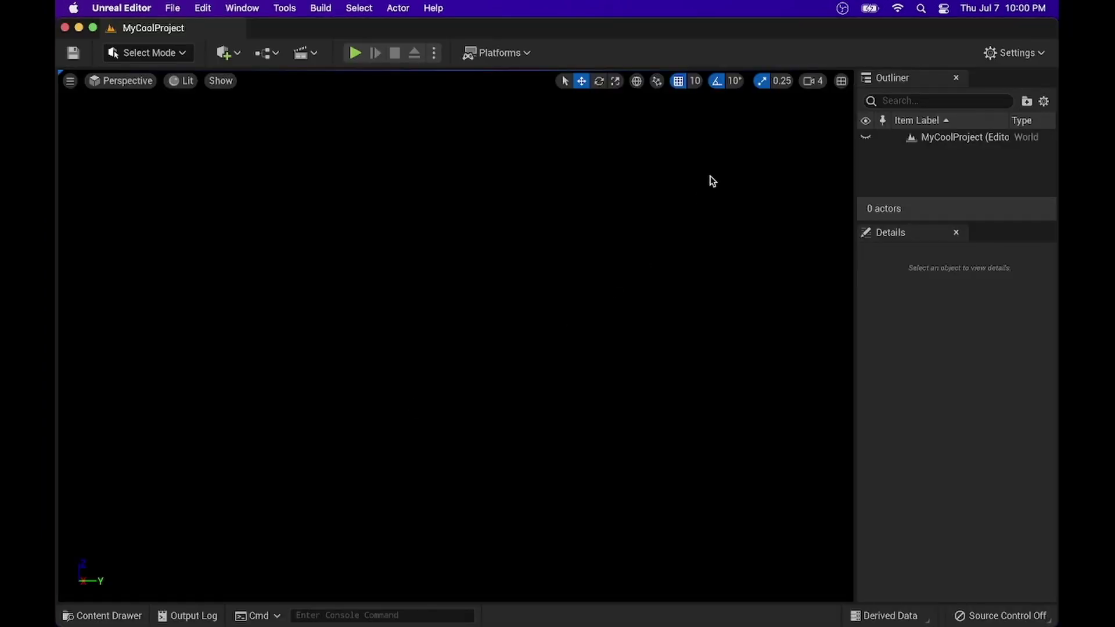
Search the project's plugins for "meta" to check whether the MetaSound plugin is enabled
click(1016, 53)
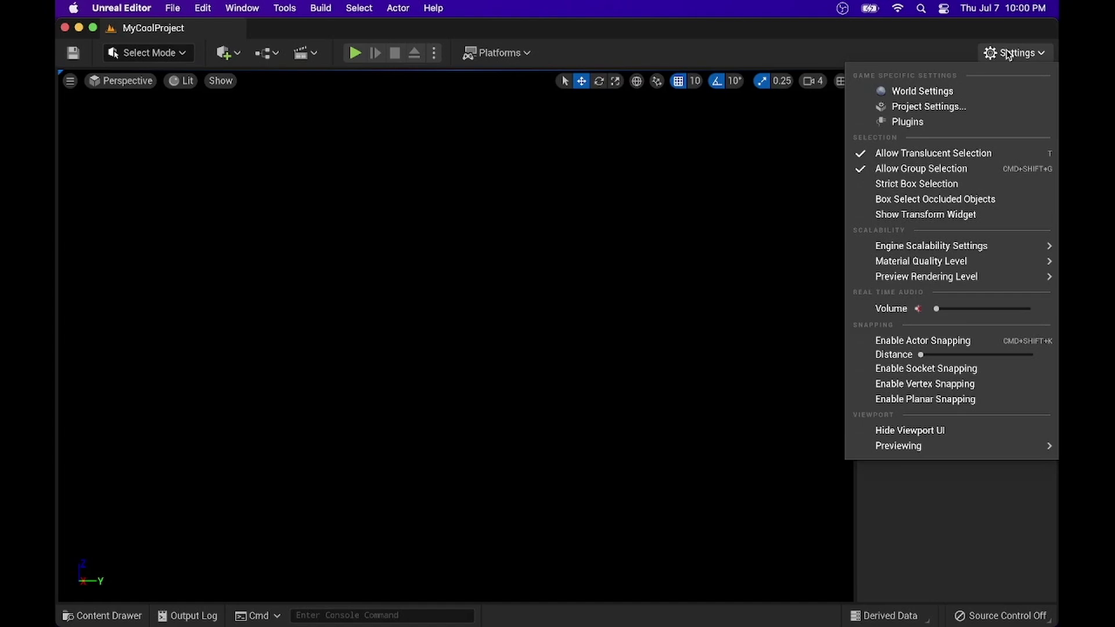
click(929, 122)
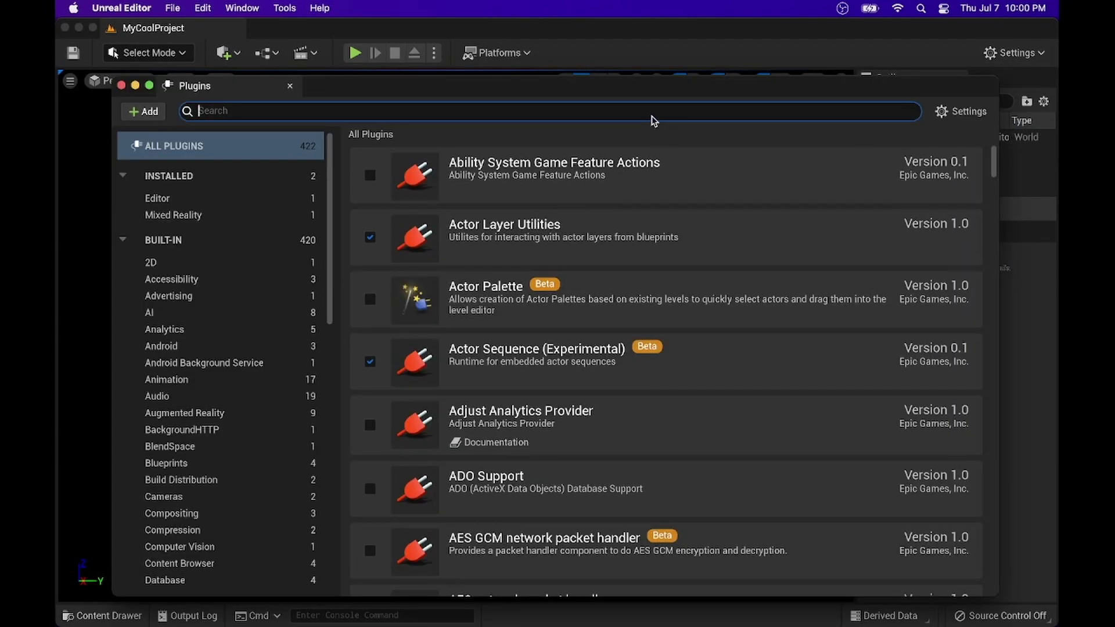
text(meta)
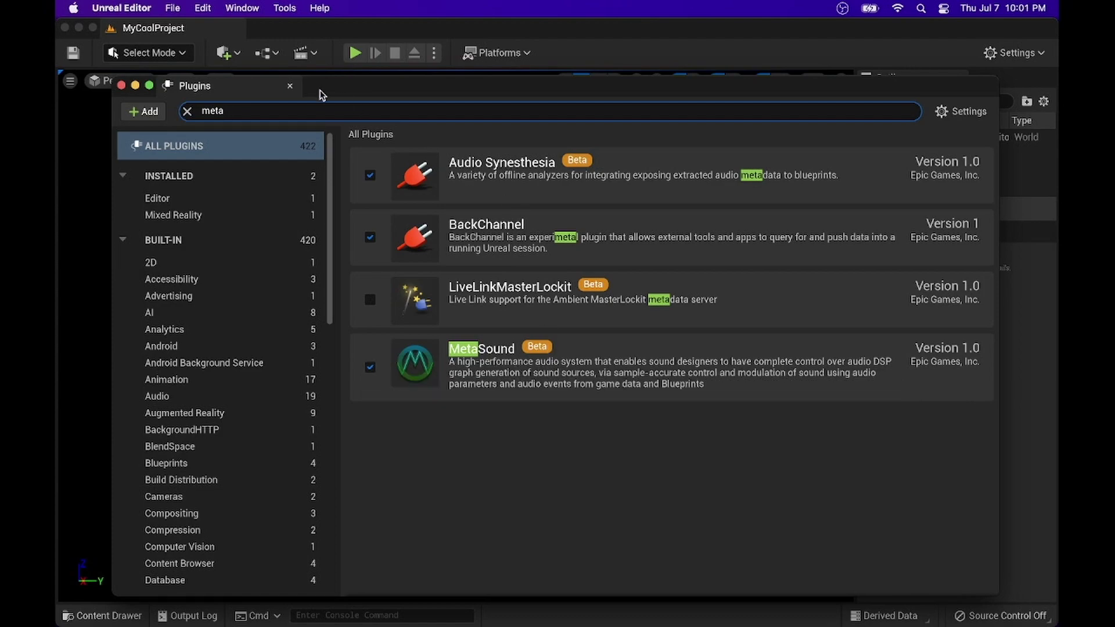
click(291, 86)
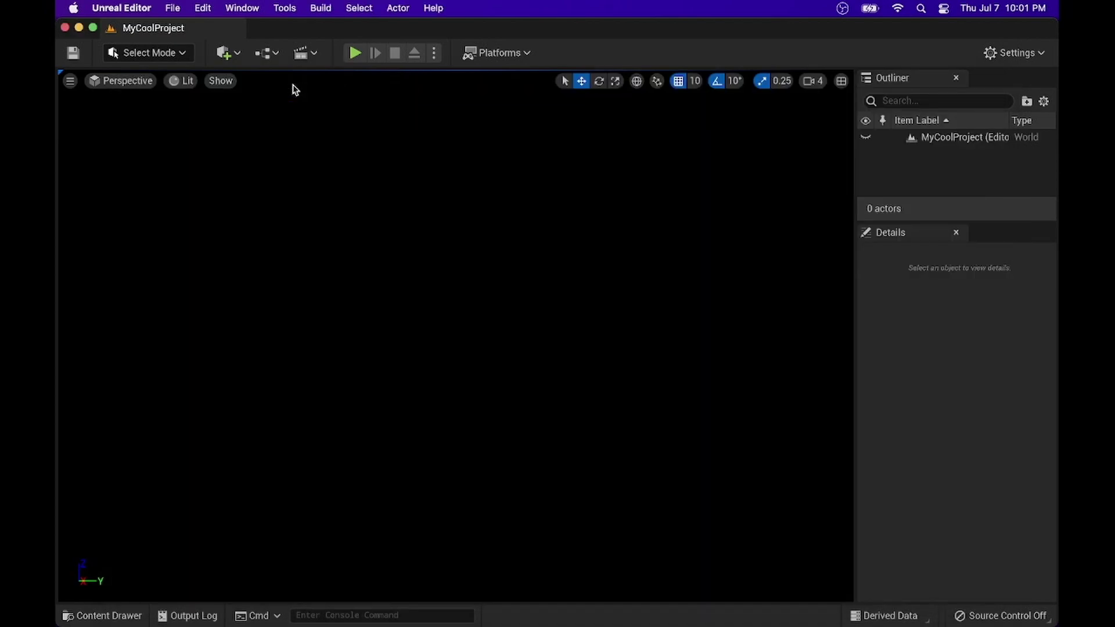
Examine the MetaSound modules in the _libMetaVolts folder inside the project's MetaVolts content
click(115, 615)
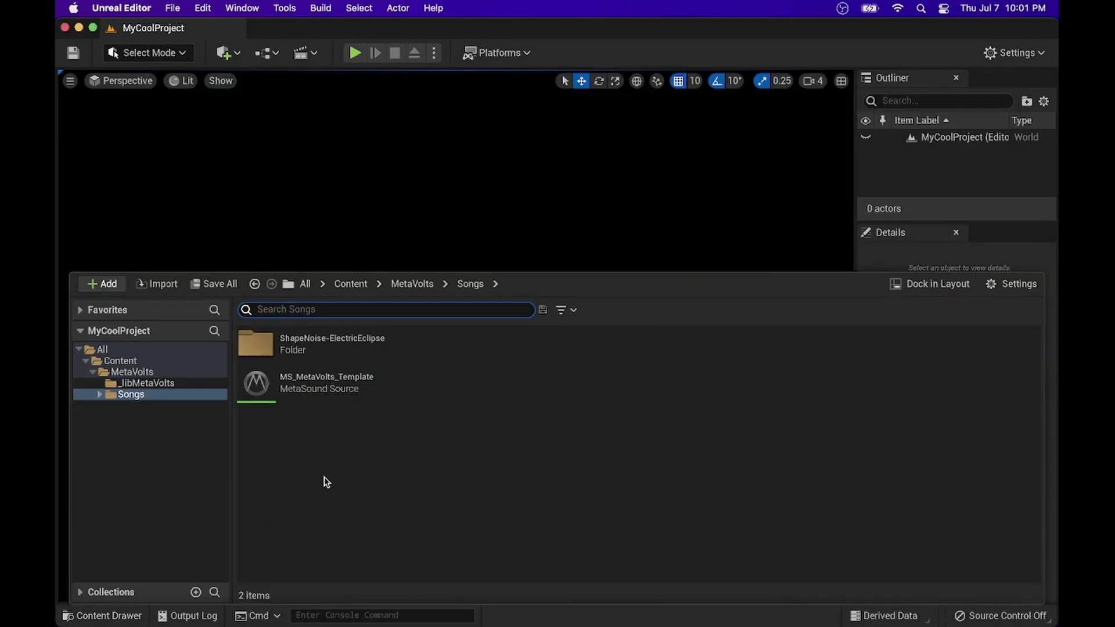
click(145, 373)
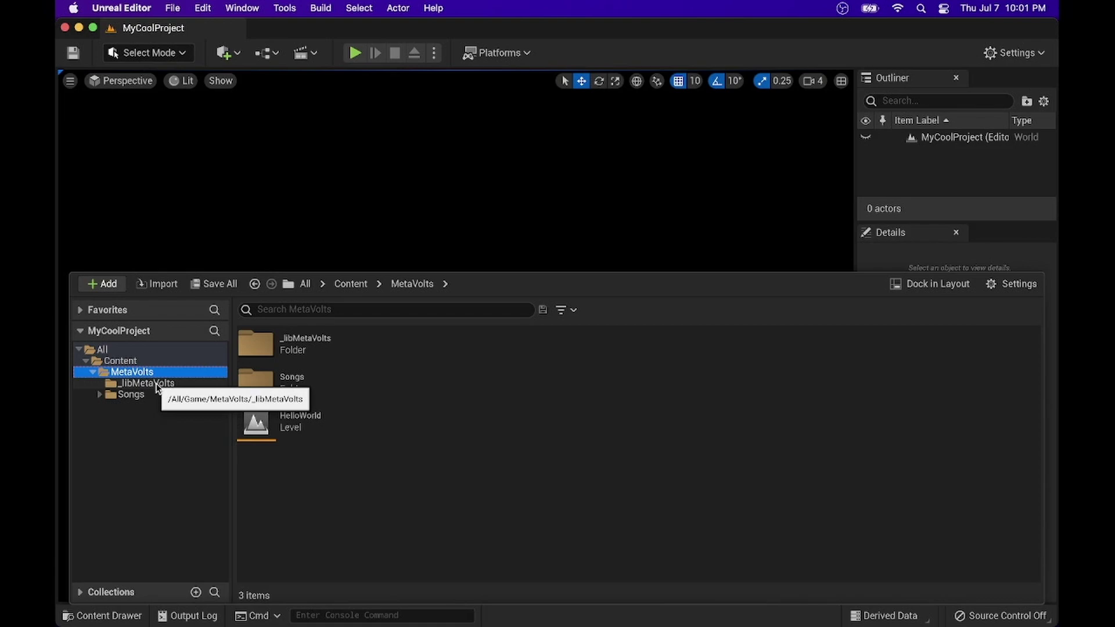
click(146, 383)
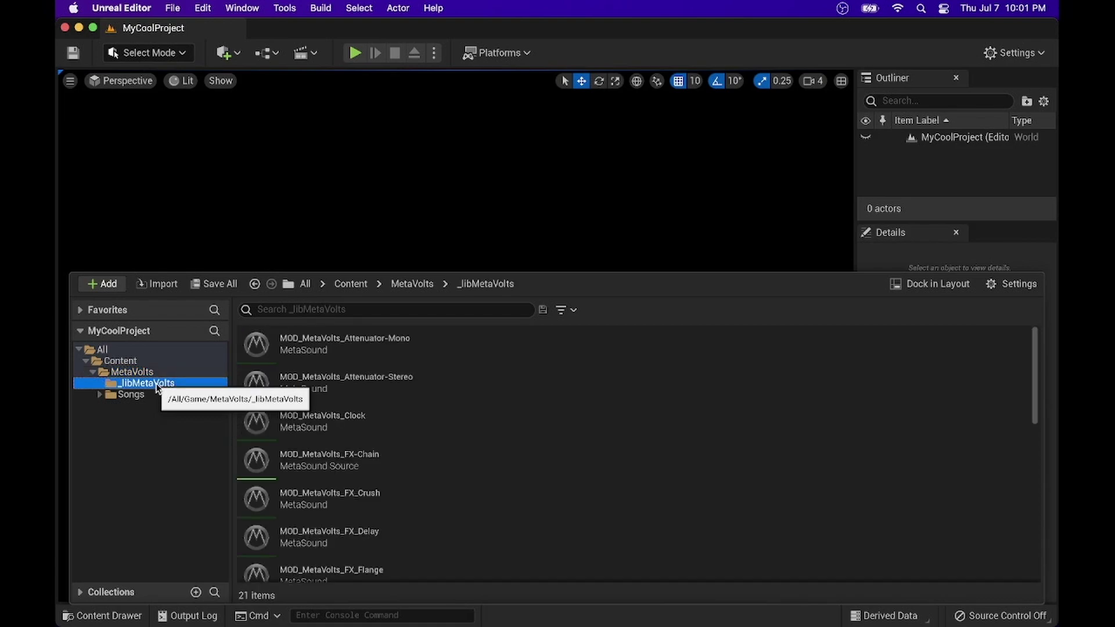
scroll(446, 428, down, 1)
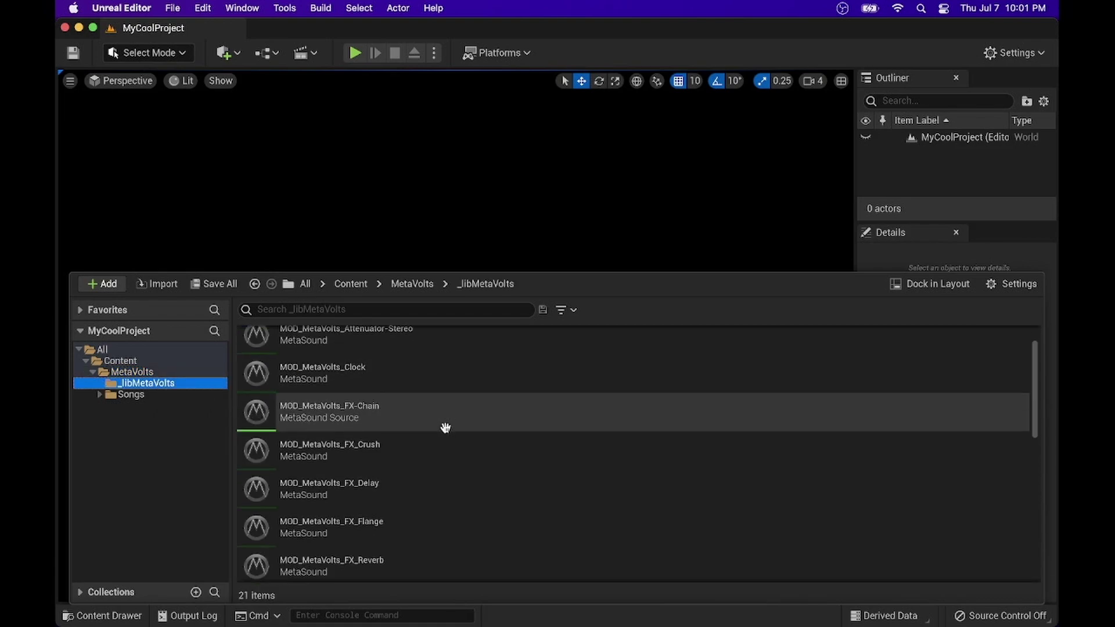
scroll(446, 428, down, 4)
scroll(446, 428, down, 4)
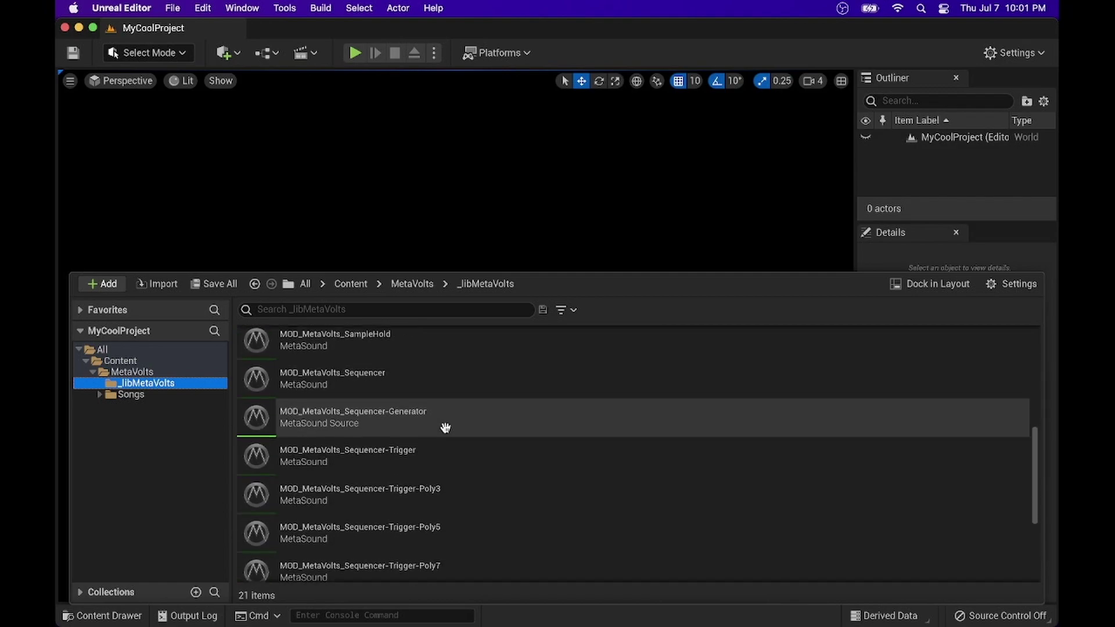
scroll(446, 428, down, 2)
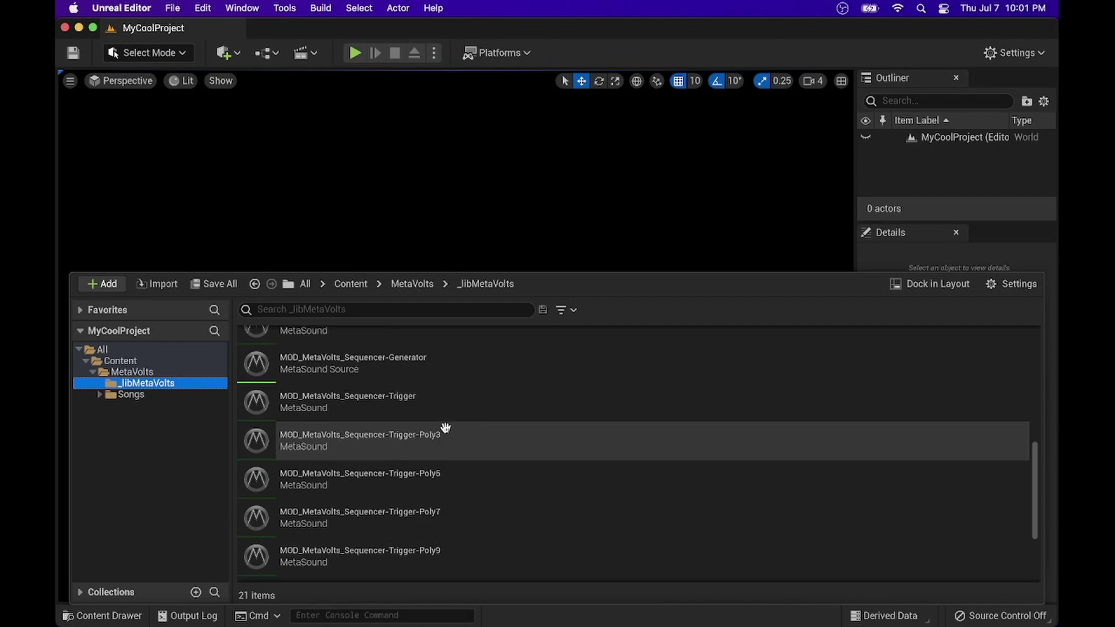
scroll(445, 428, down, 4)
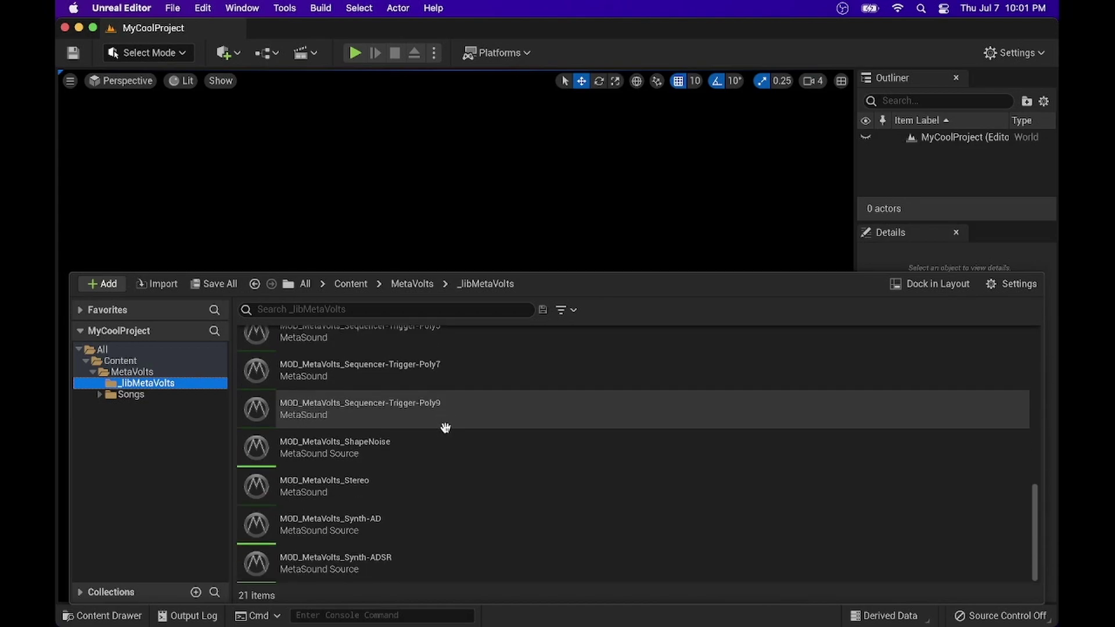
scroll(445, 426, up, 10)
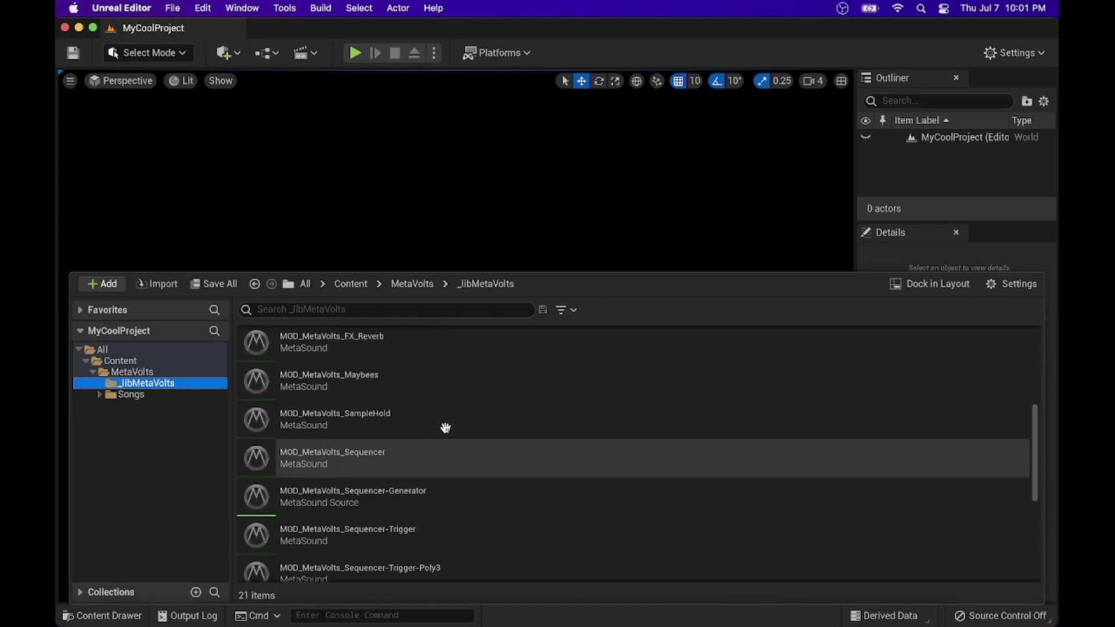
Open the HelloWorld level from the MetaVolts content folder
click(113, 397)
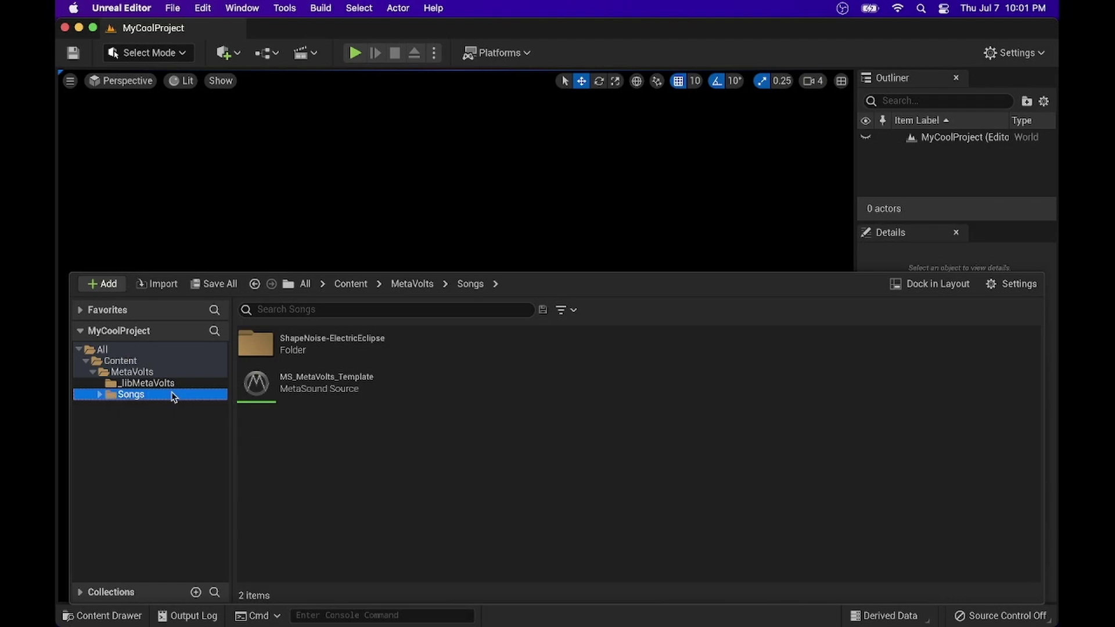
click(136, 371)
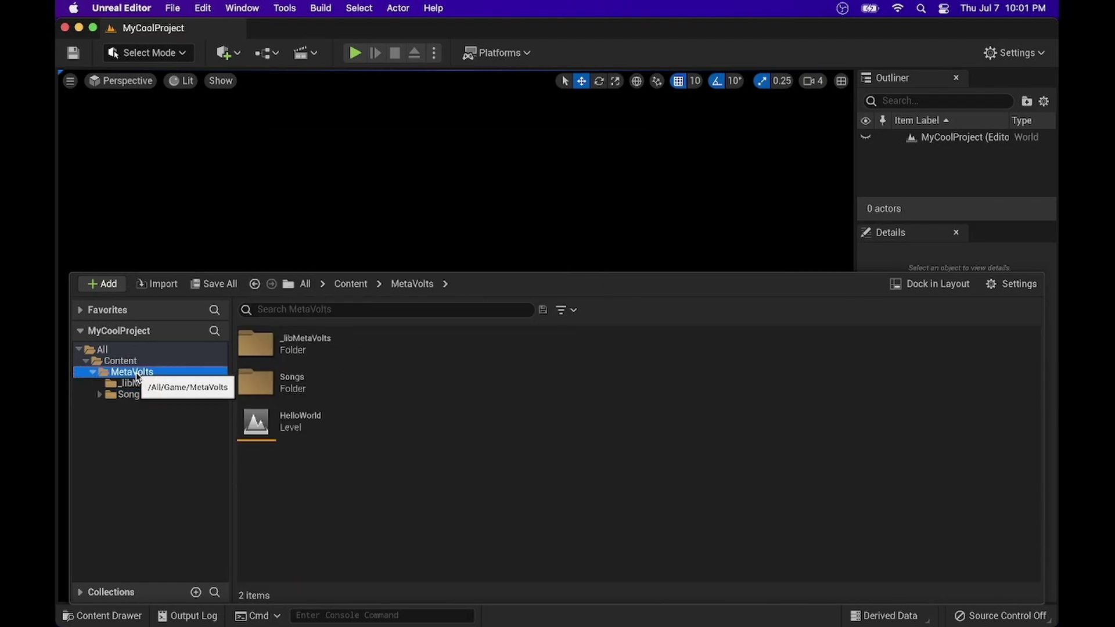
double_click(256, 426)
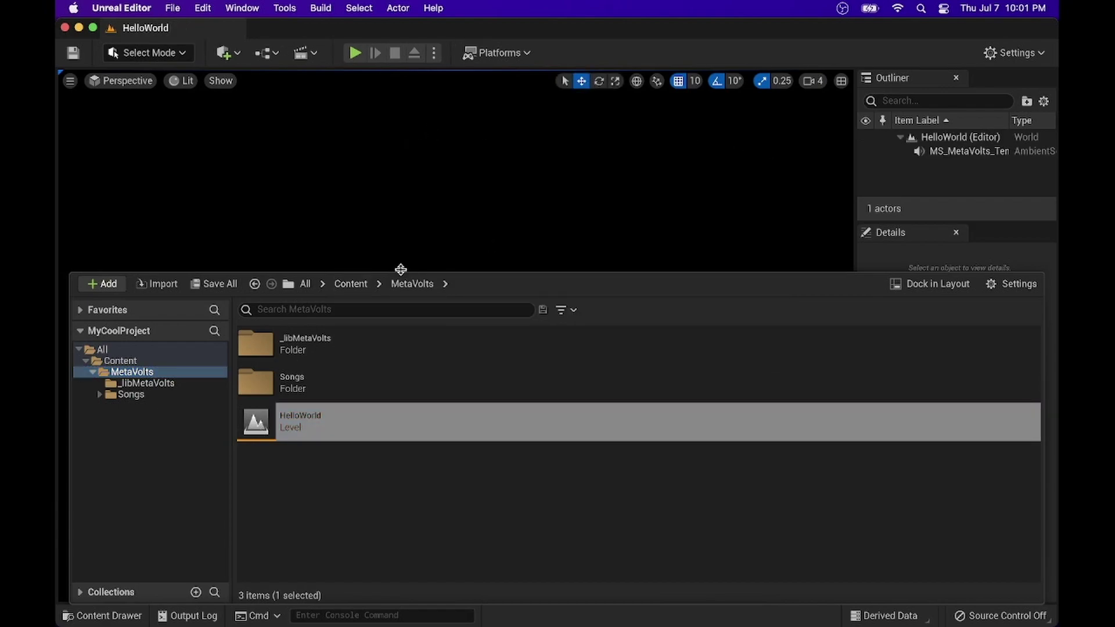
Select the MS_MetaVolts_Template ambient sound in the HelloWorld level and run a short play test of the level
click(150, 395)
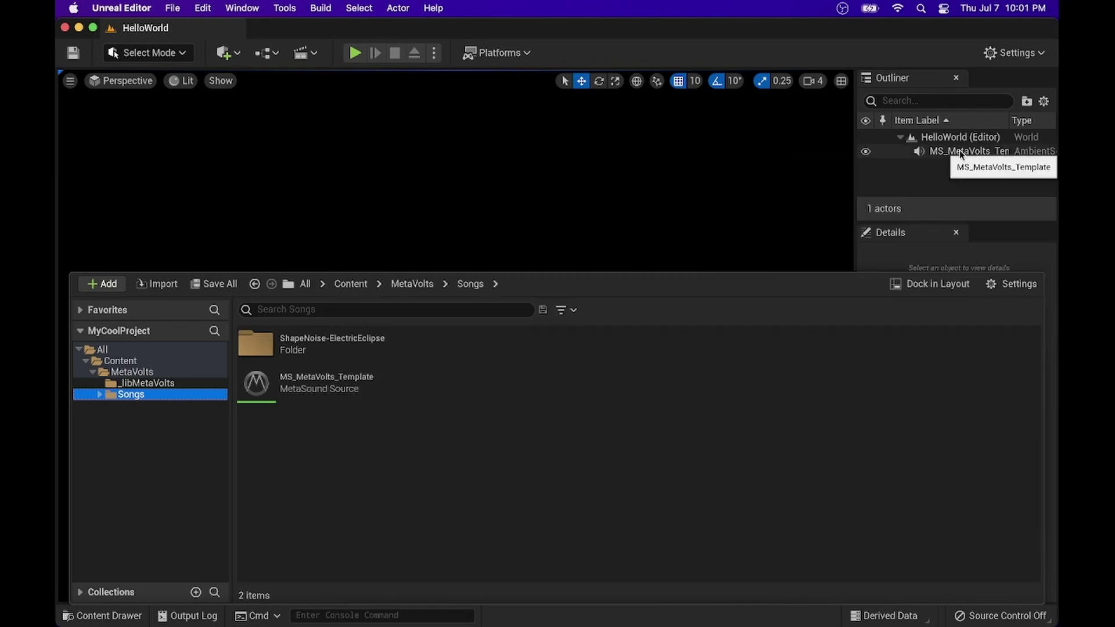
click(959, 150)
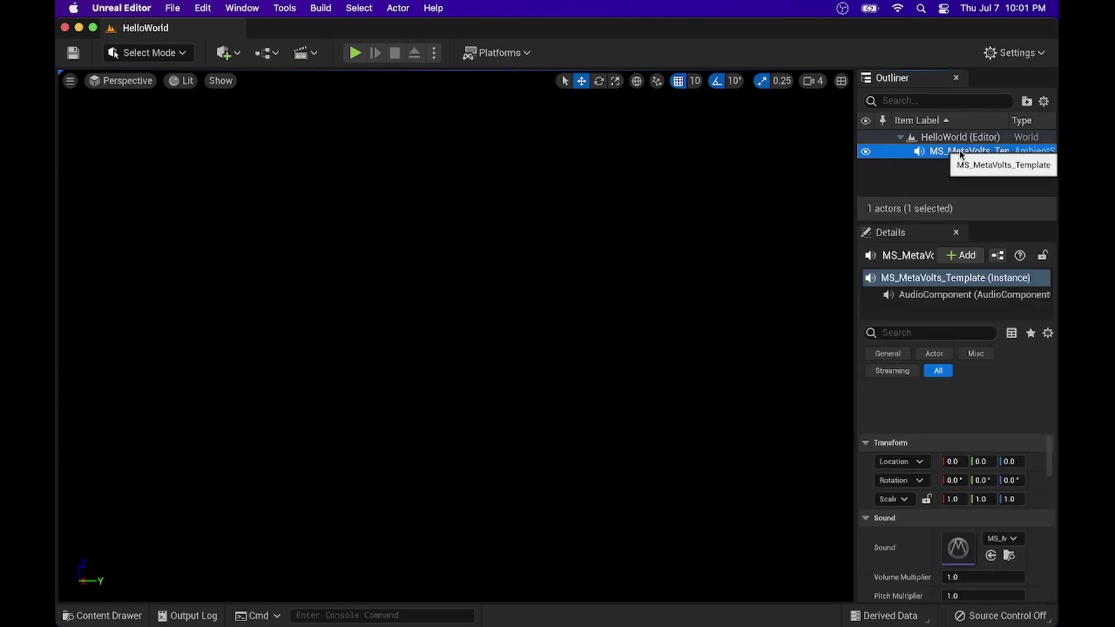
click(355, 53)
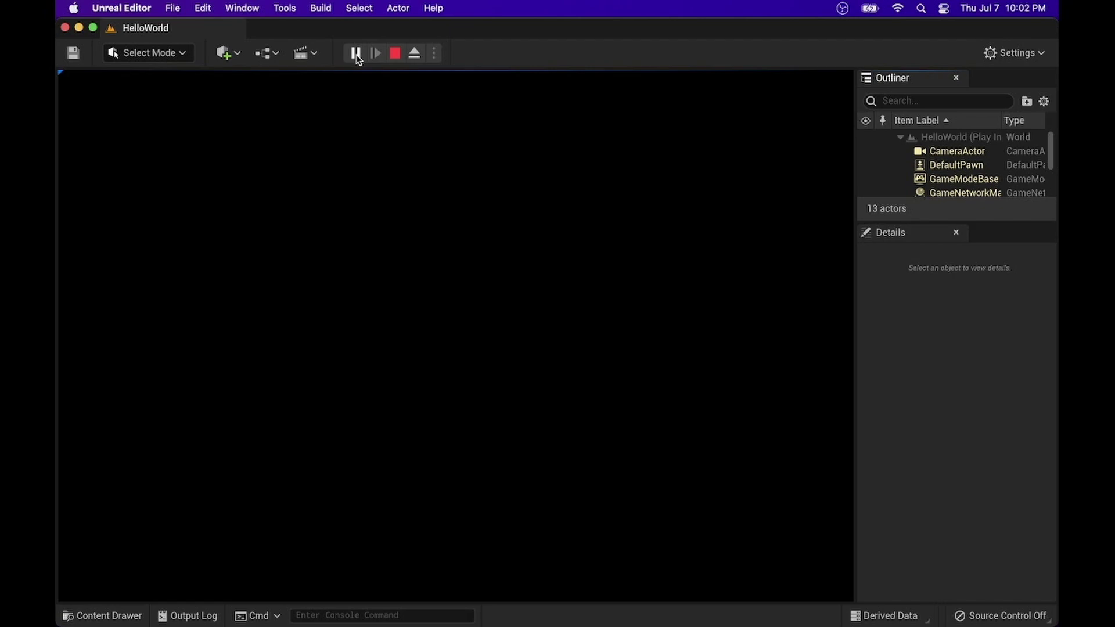
click(395, 54)
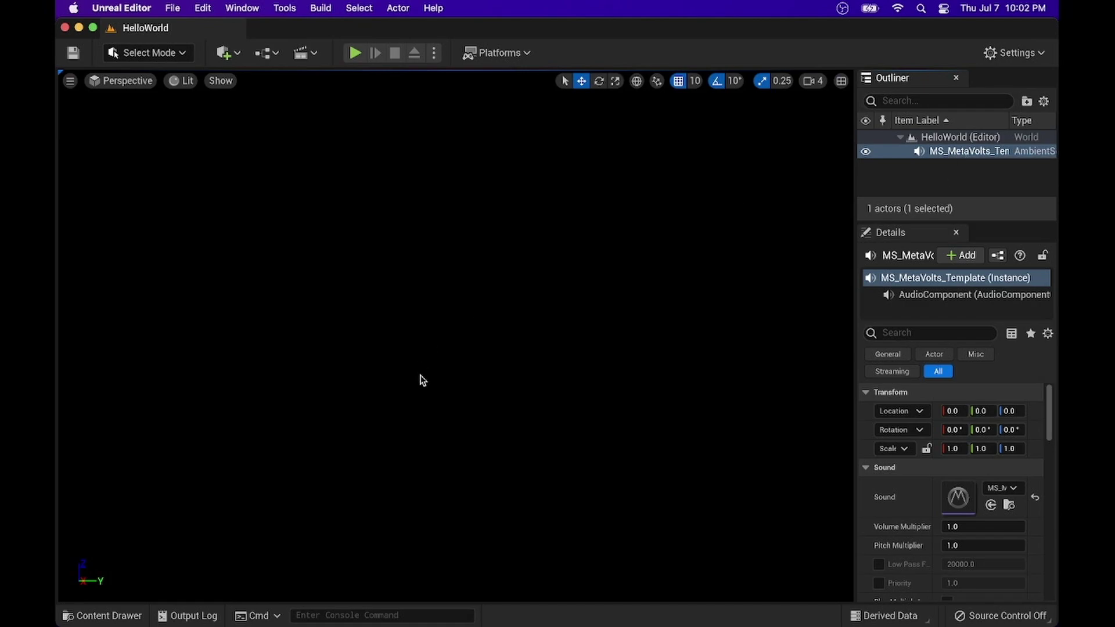
Open the MS_MetaVolts_Template MetaSound source from the Songs folder in its graph editor
click(107, 615)
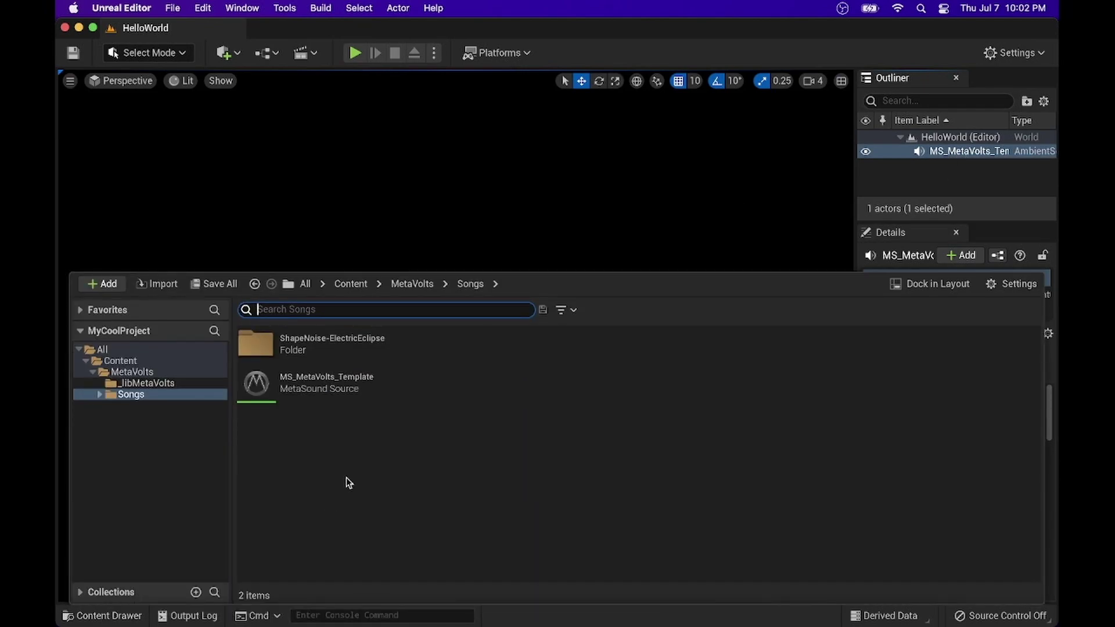
double_click(282, 383)
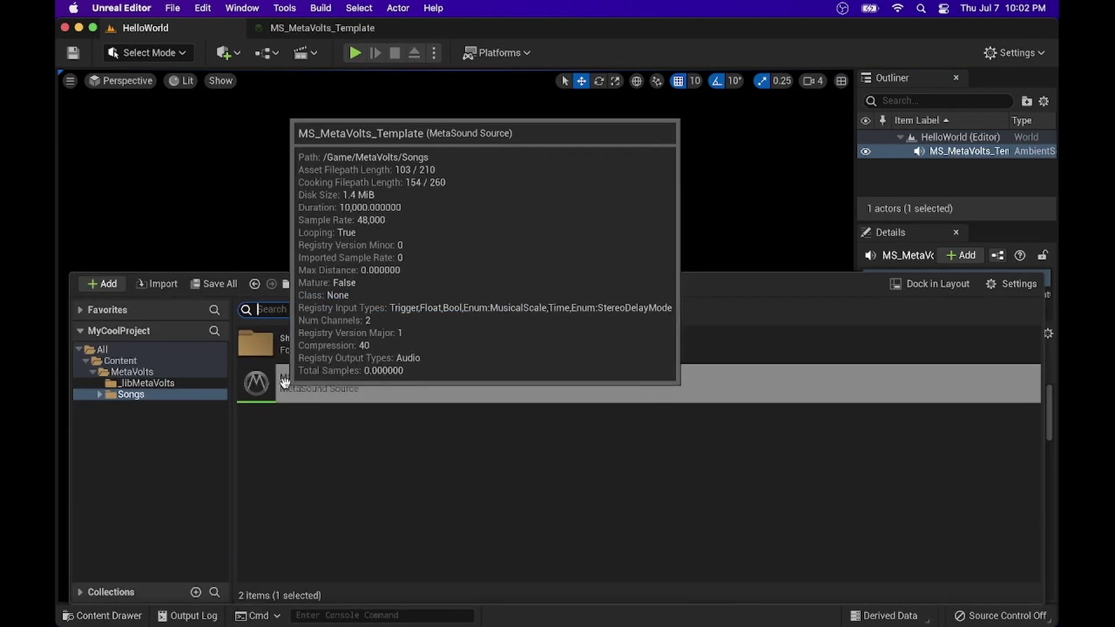
mouse_move(393, 385)
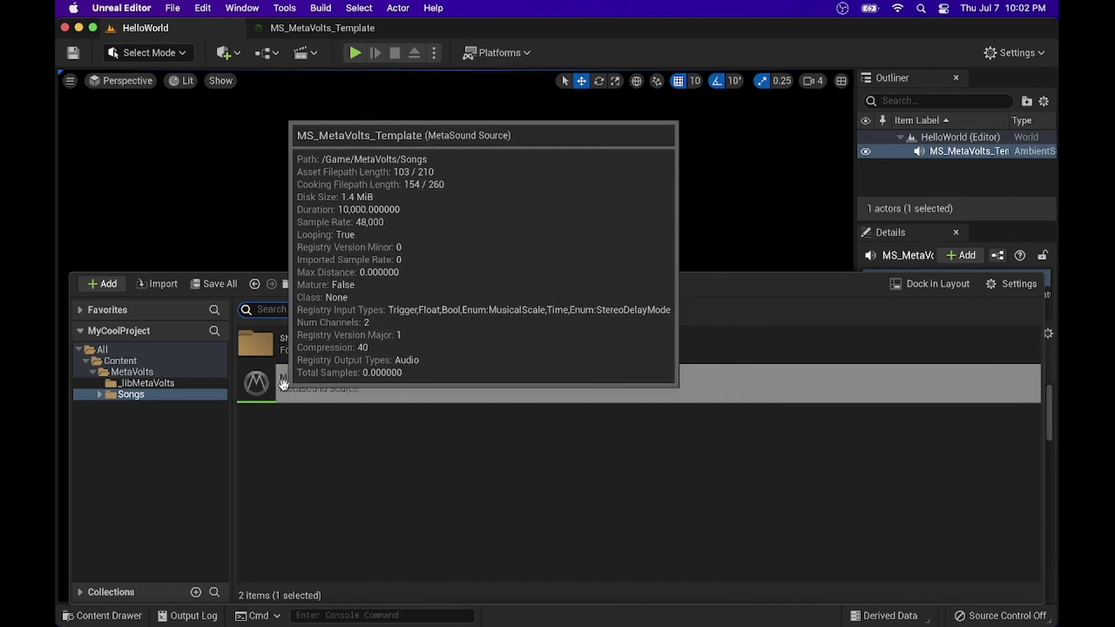
click(314, 31)
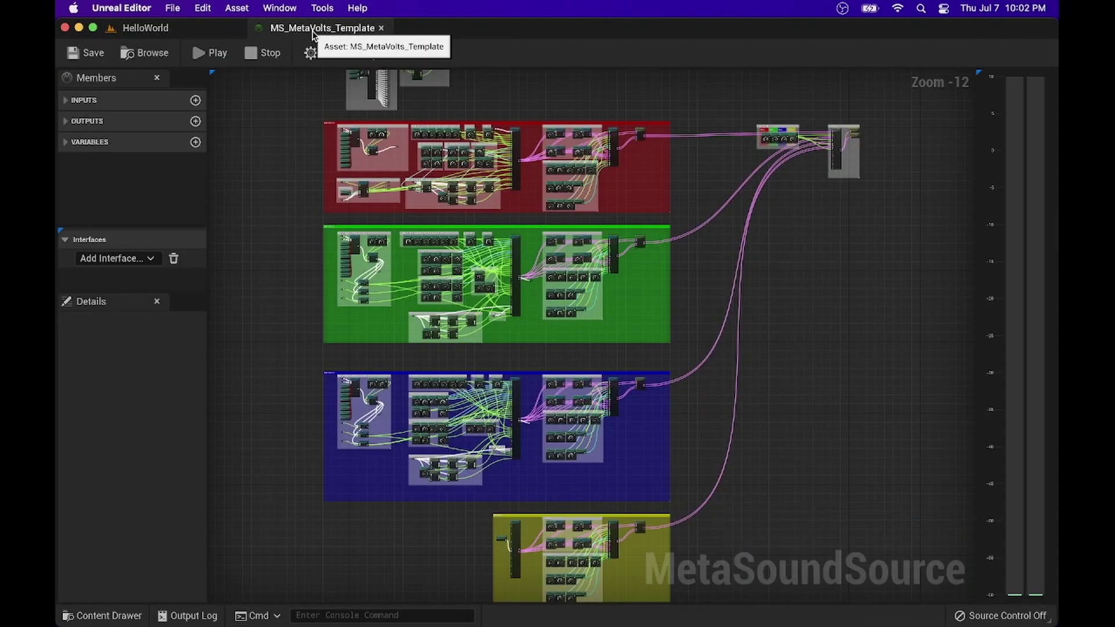
Set the BPM input of the Clock - BPM + Sync Trigger section to about 129.4
right_drag(310, 178, 346, 261)
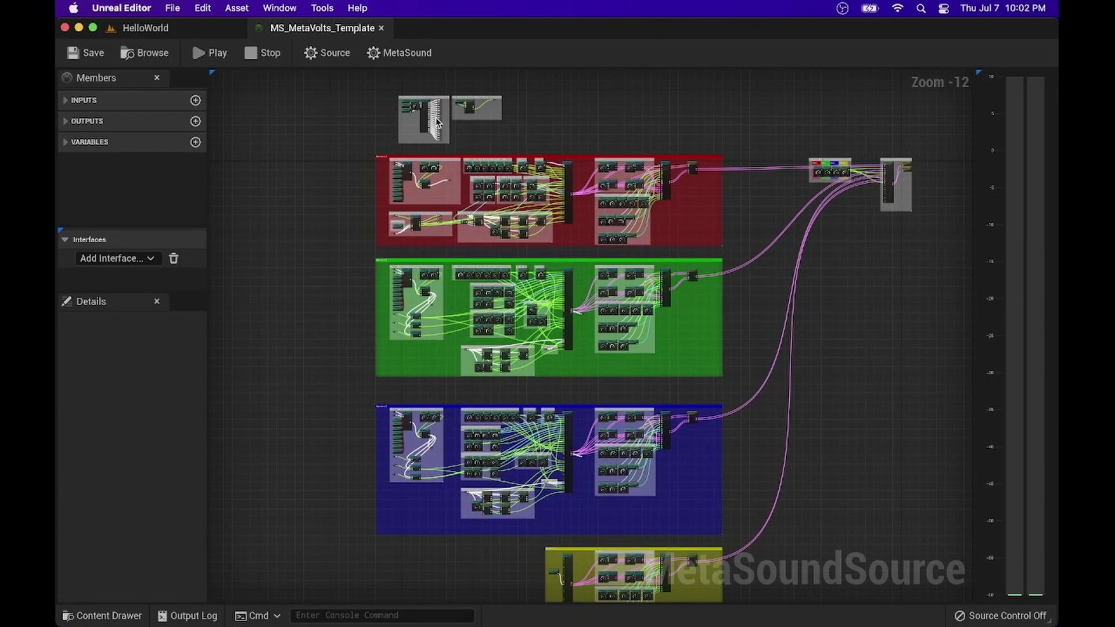
scroll(437, 122, up, 10)
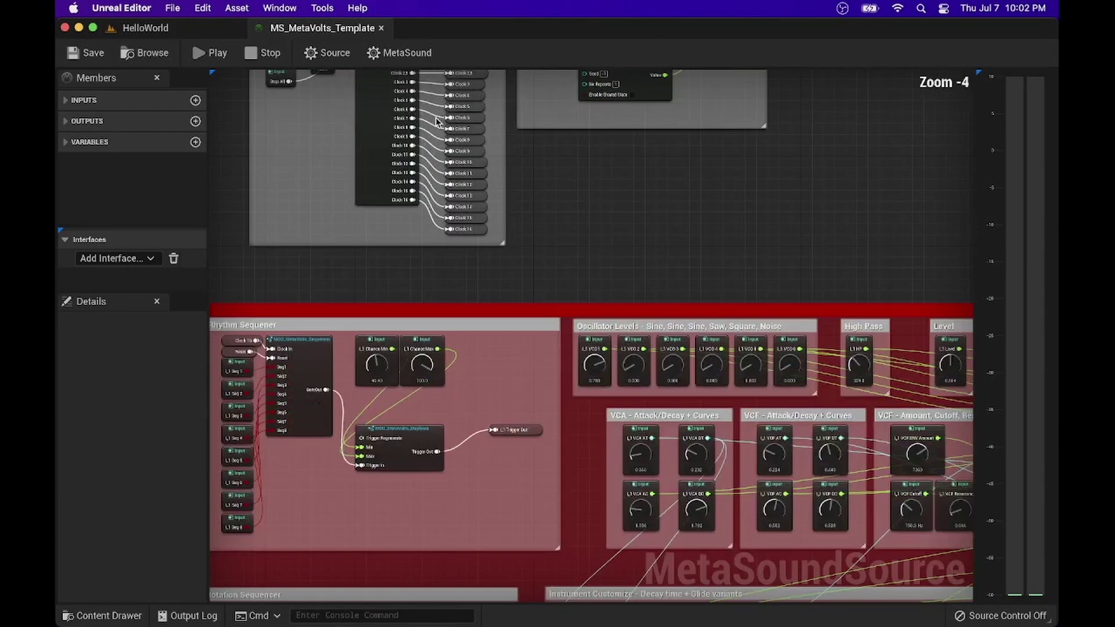
scroll(437, 122, up, 2)
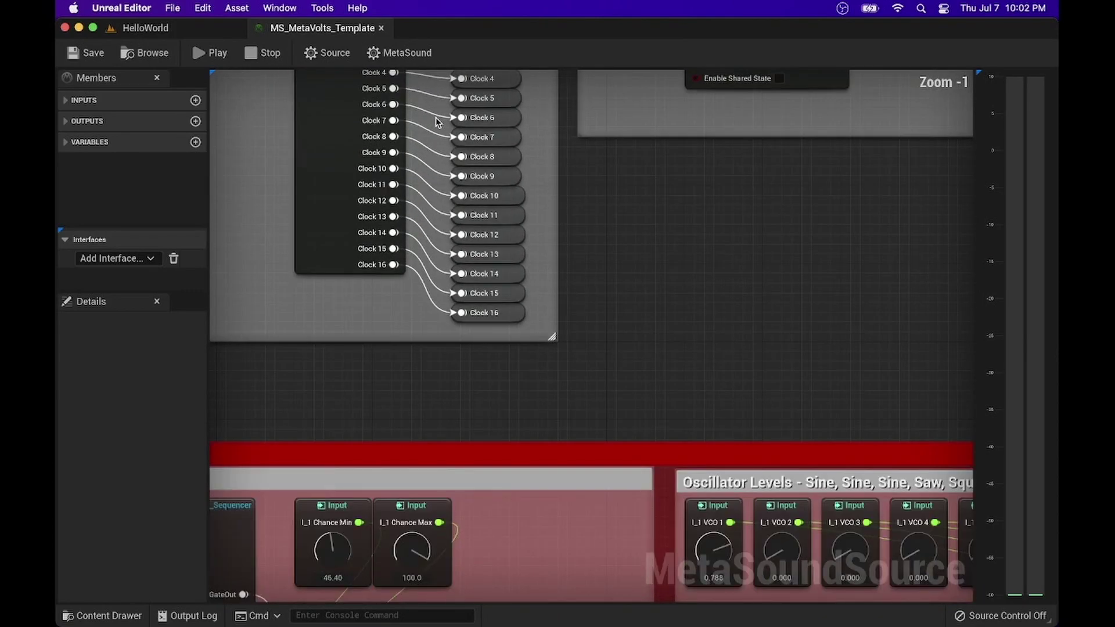
right_drag(435, 117, 555, 224)
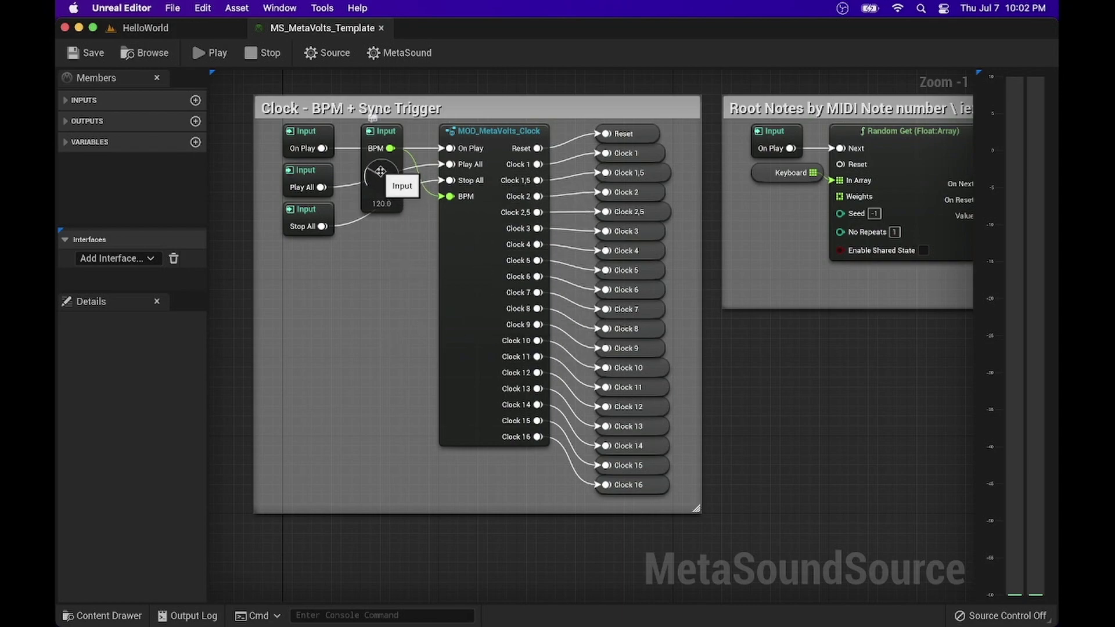
drag(381, 171, 381, 162)
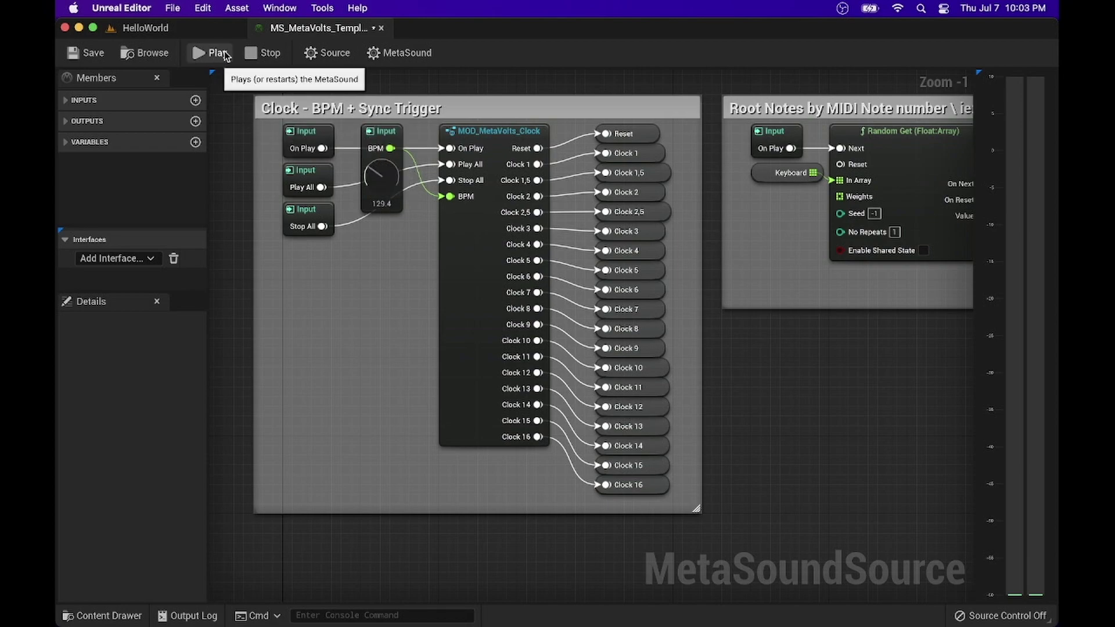
right_drag(224, 133, 229, 132)
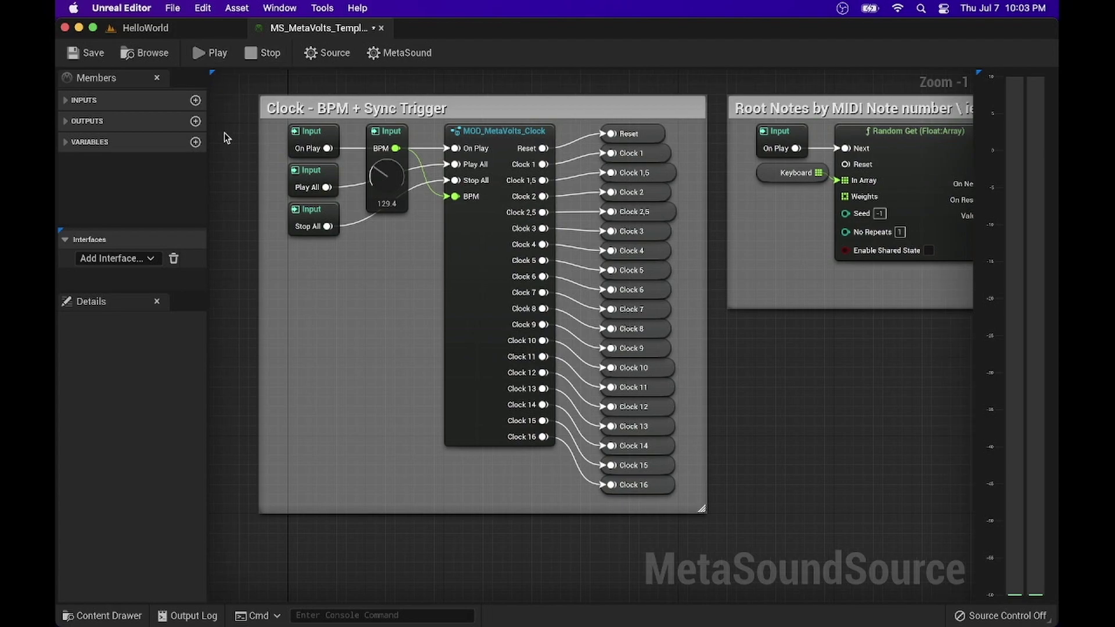
Start playback of the MetaSound and set the BPM input of the Clock section to 120
key(space)
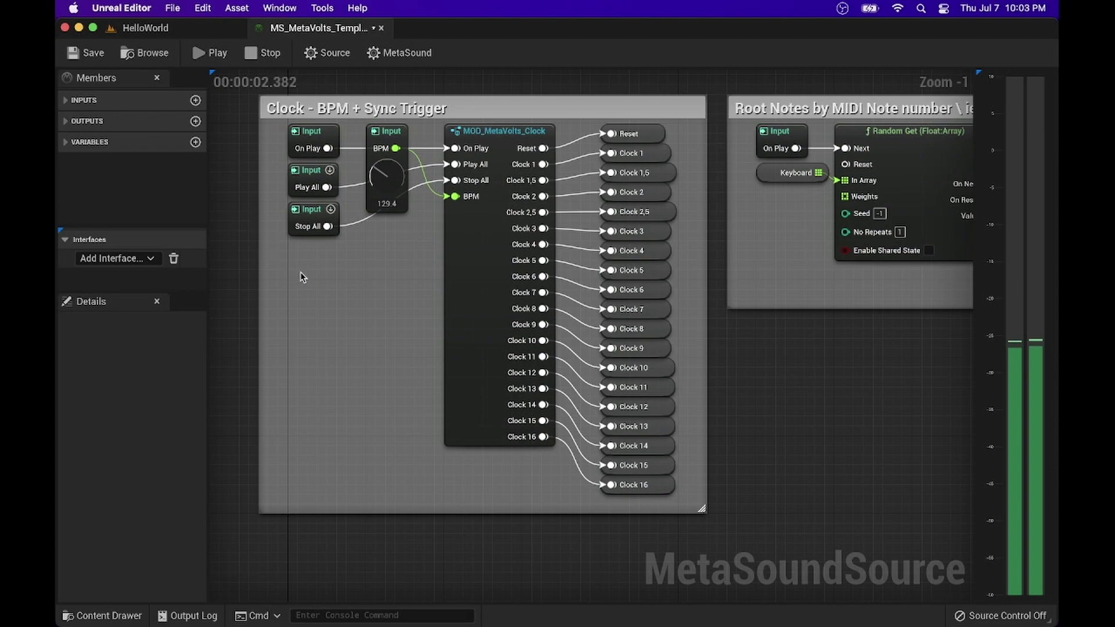
drag(393, 190, 366, 274)
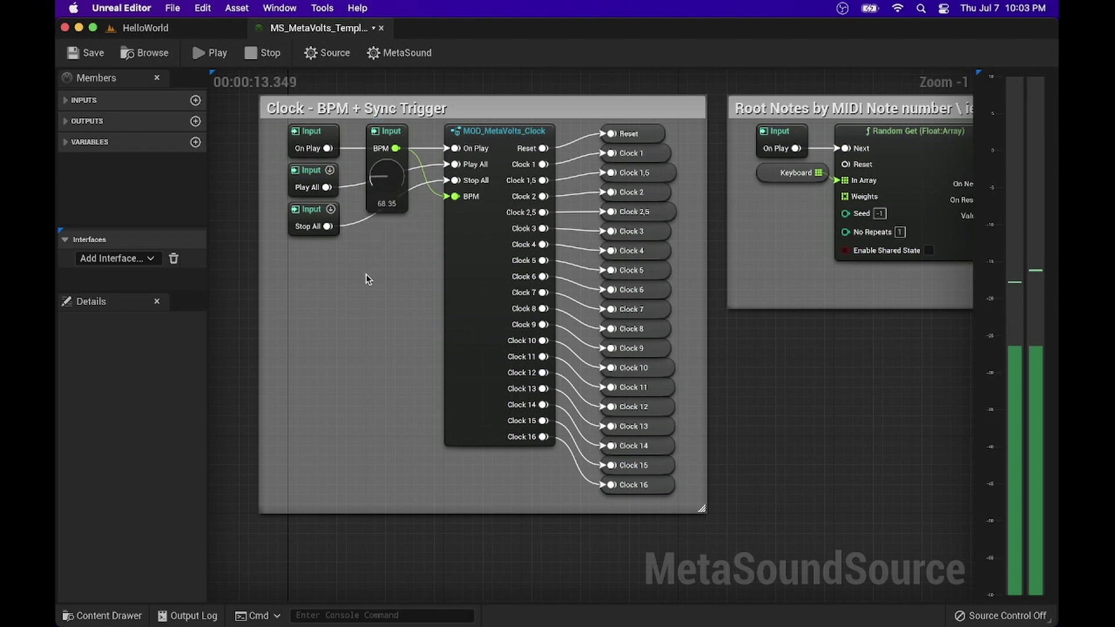
click(381, 204)
text(2)
text(20)
key(Return)
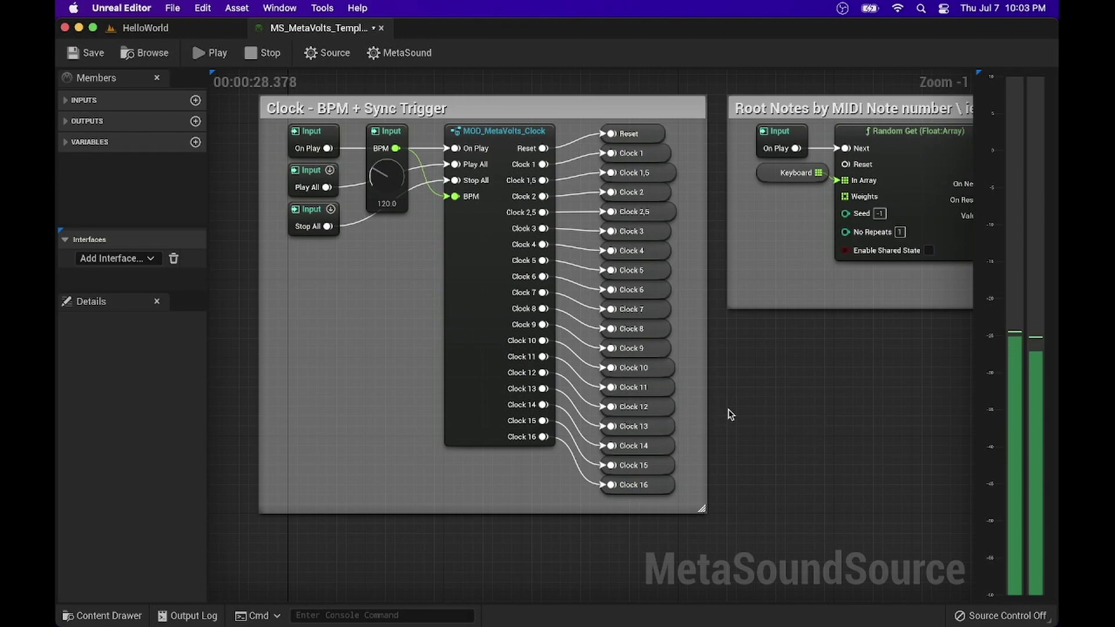
Select the MOD_MetaVolts_Clock node in the Clock - BPM + Sync Trigger section to inspect its inputs and clock outputs
scroll(727, 410, down, 10)
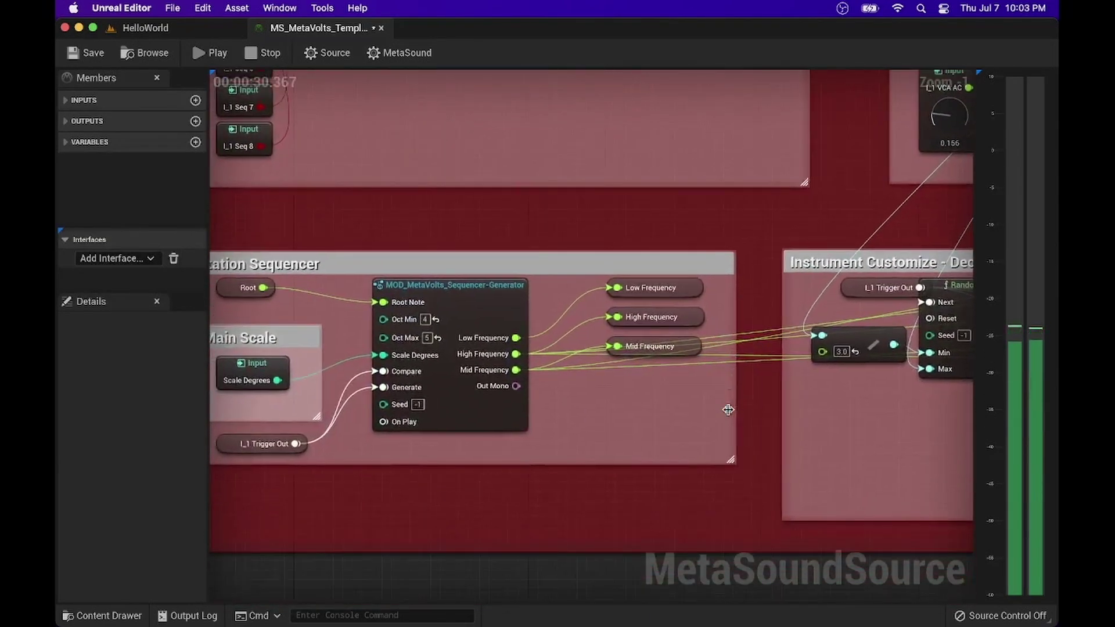
scroll(728, 409, up, 10)
scroll(729, 412, up, 3)
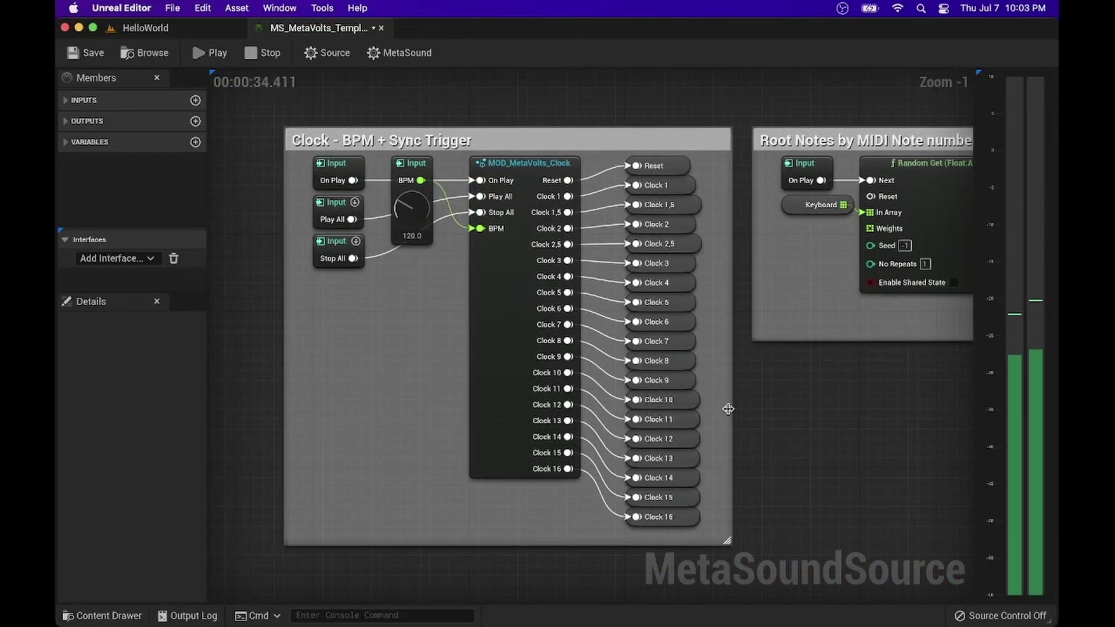
scroll(729, 411, right, 1)
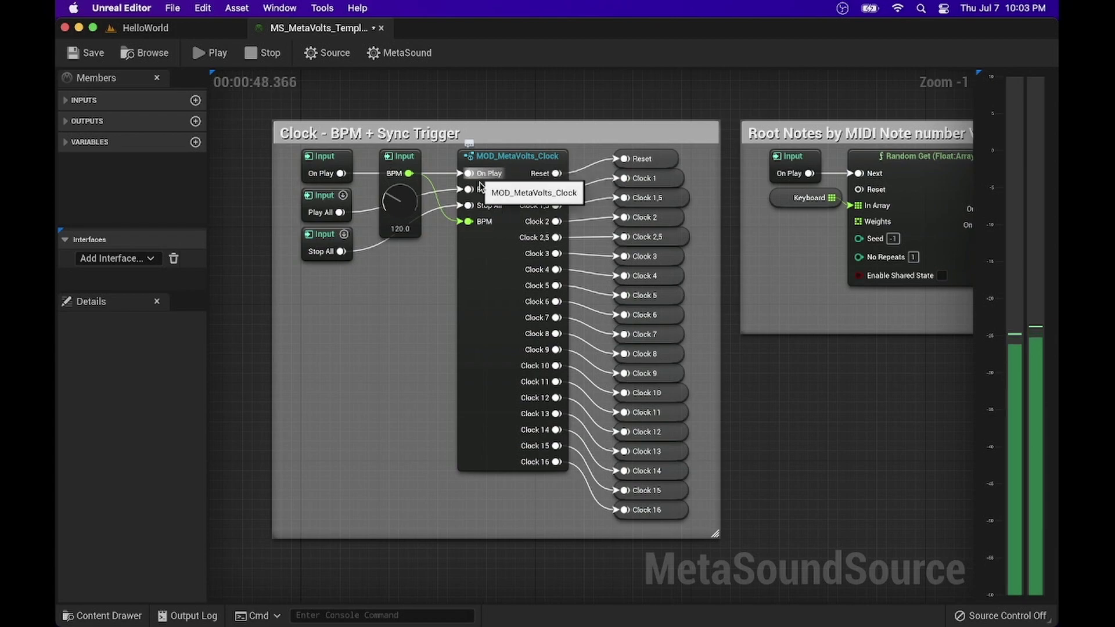
click(497, 166)
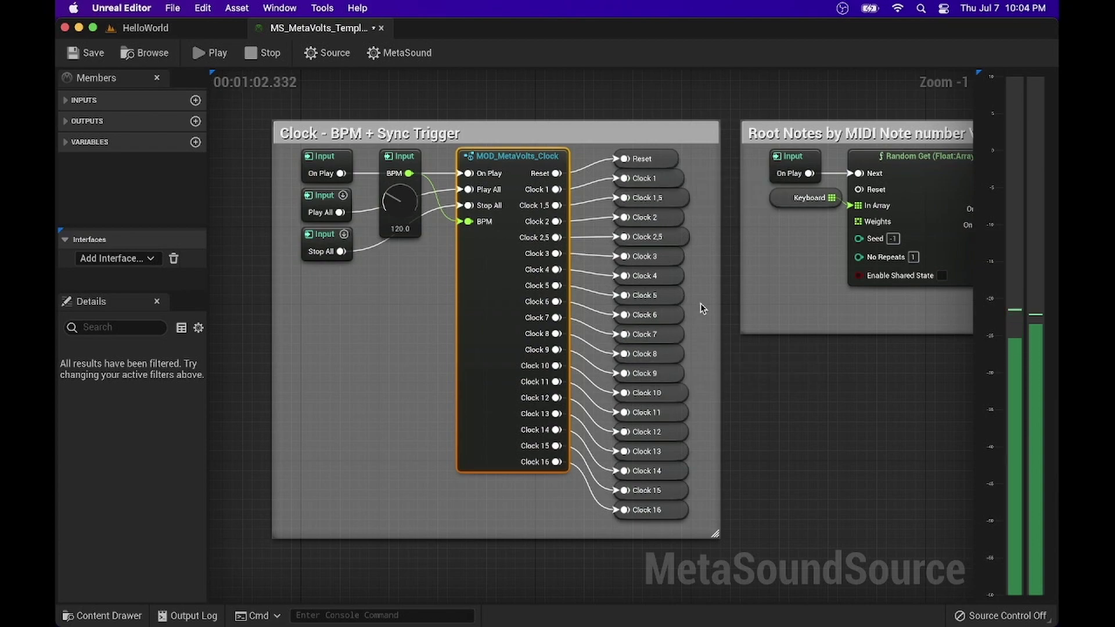
Select the Keyboard variable in the Root Notes by MIDI Note number section and expand its default array to view the note value
scroll(700, 303, right, 5)
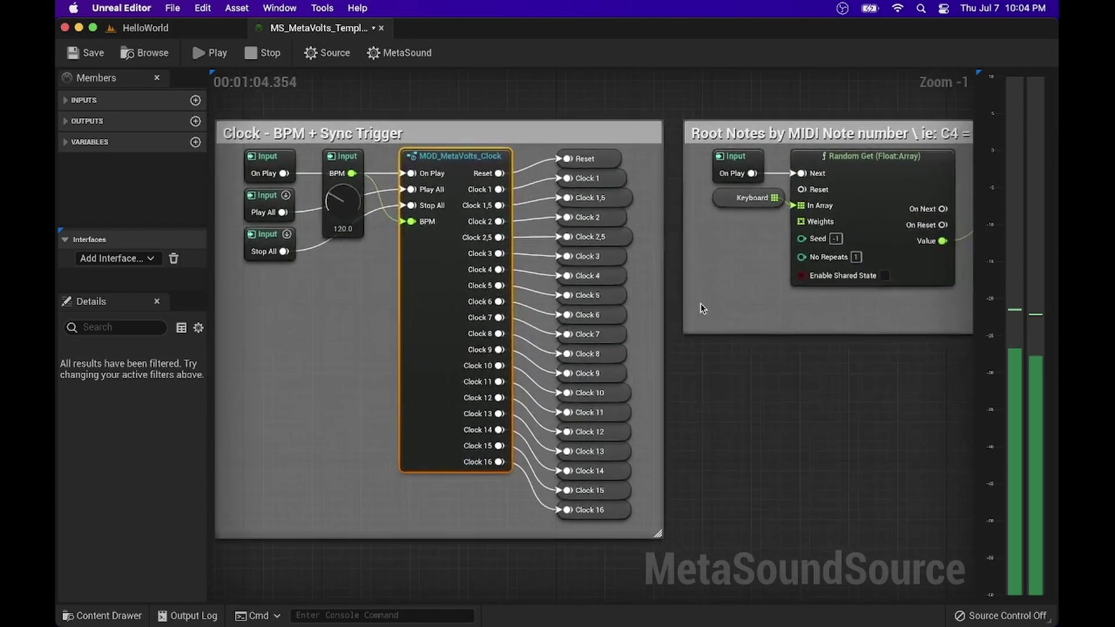
scroll(700, 303, right, 2)
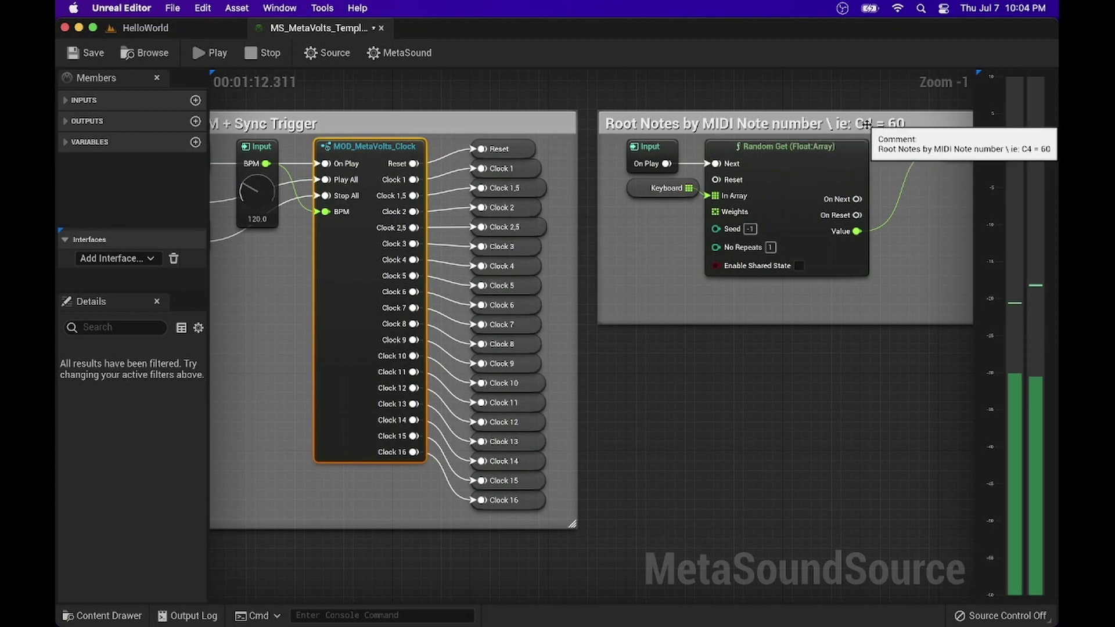
click(637, 185)
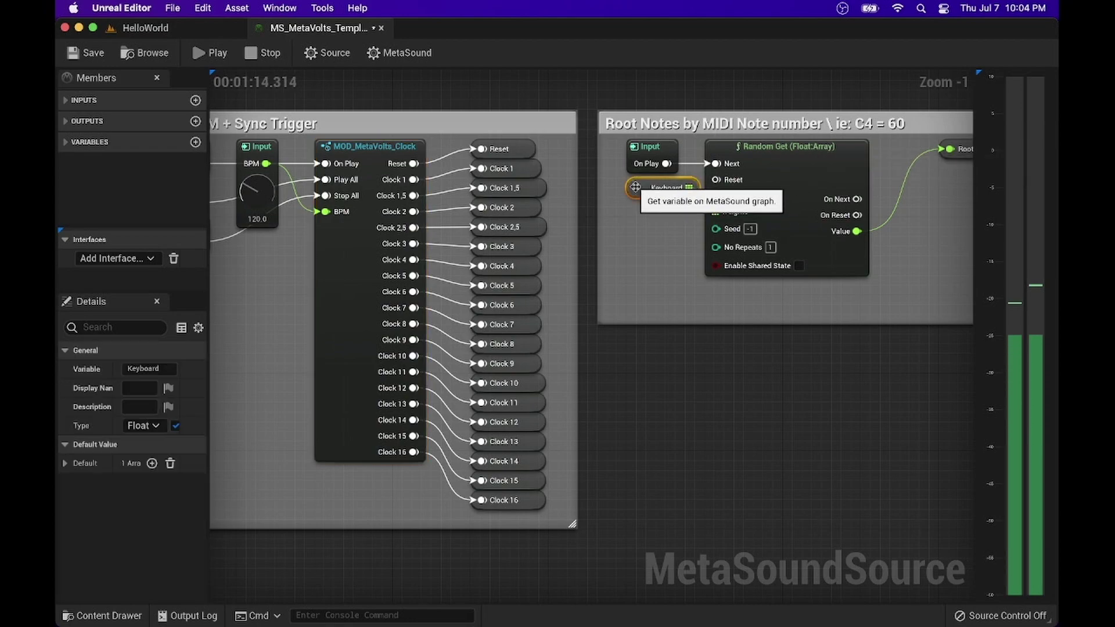
click(64, 463)
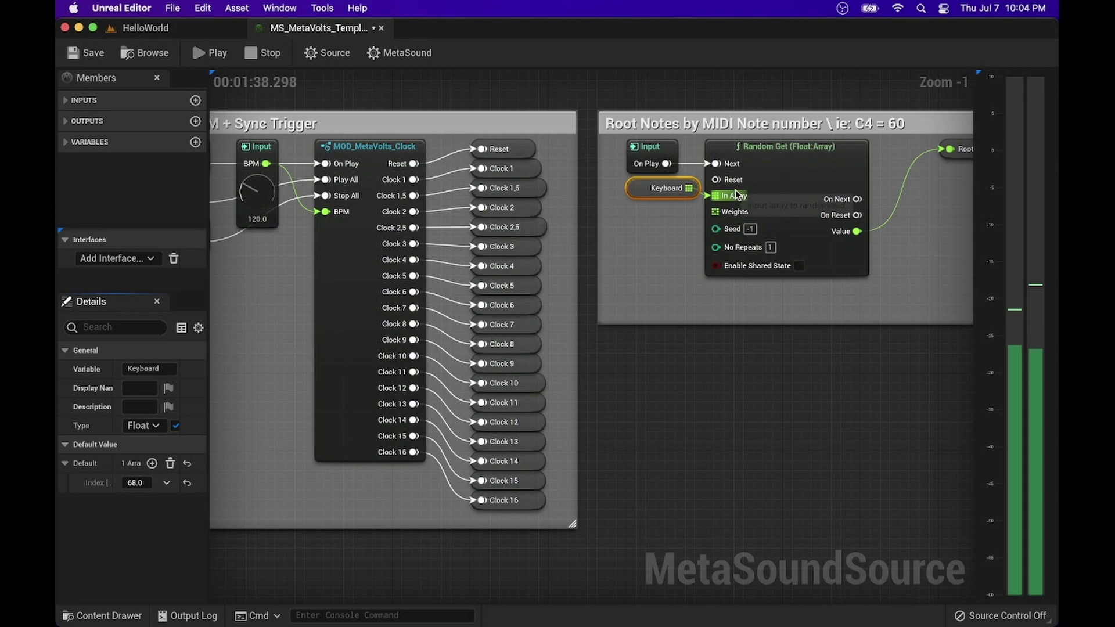
right_drag(756, 334, 722, 349)
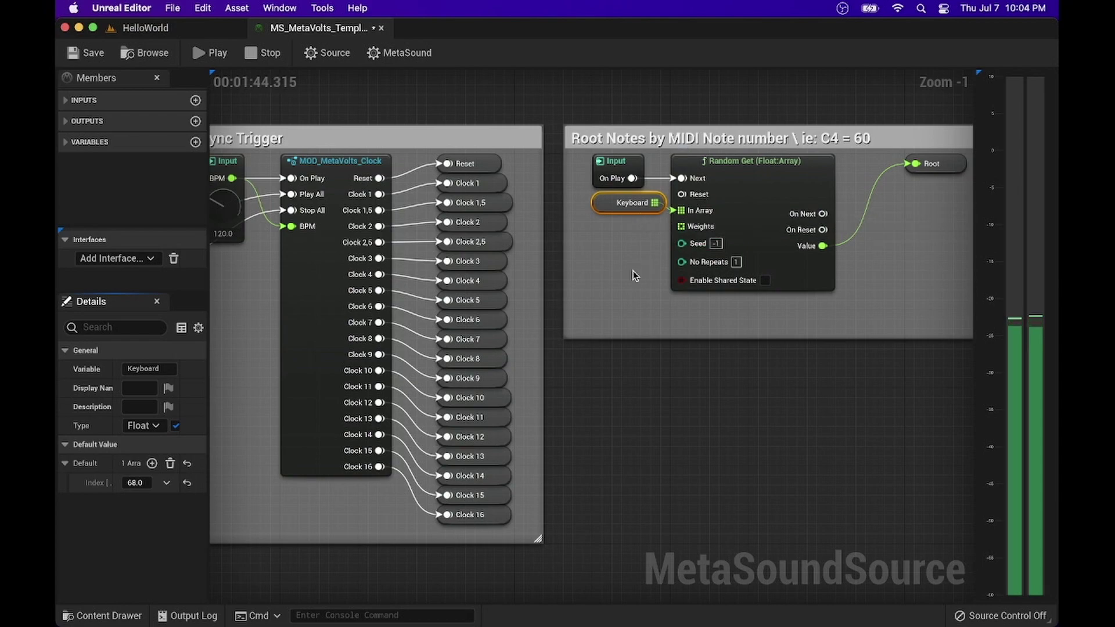
Find the Rhythm Sequener section of Instrument 1 and select its MOD_MetaVolts_Sequencer node
scroll(635, 275, down, 3)
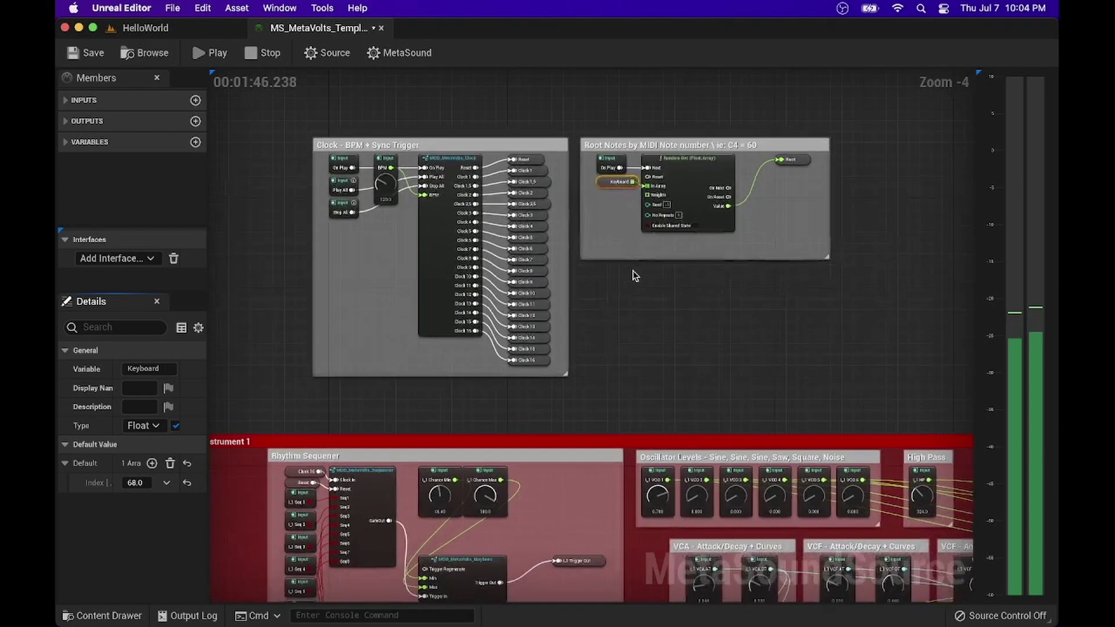
scroll(634, 276, down, 5)
scroll(635, 275, down, 5)
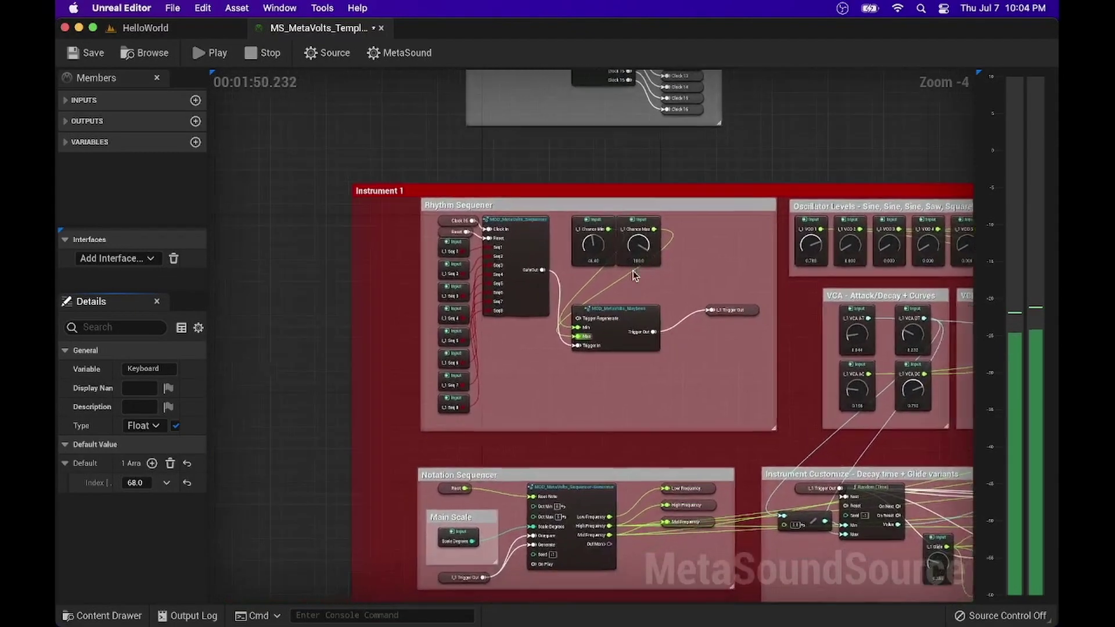
scroll(633, 271, down, 5)
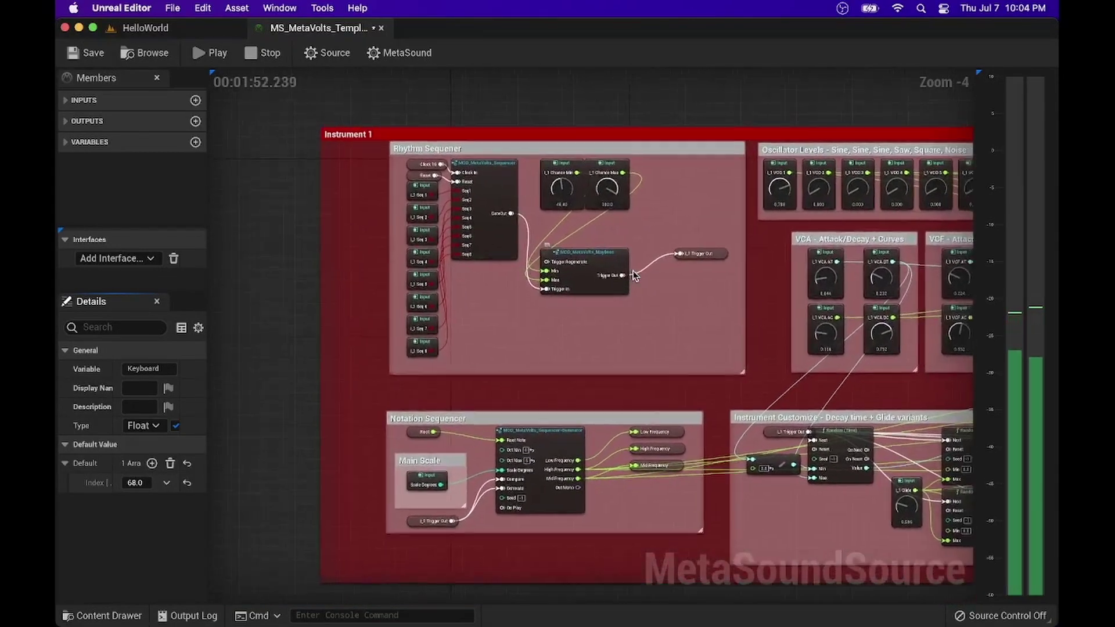
scroll(634, 276, down, 5)
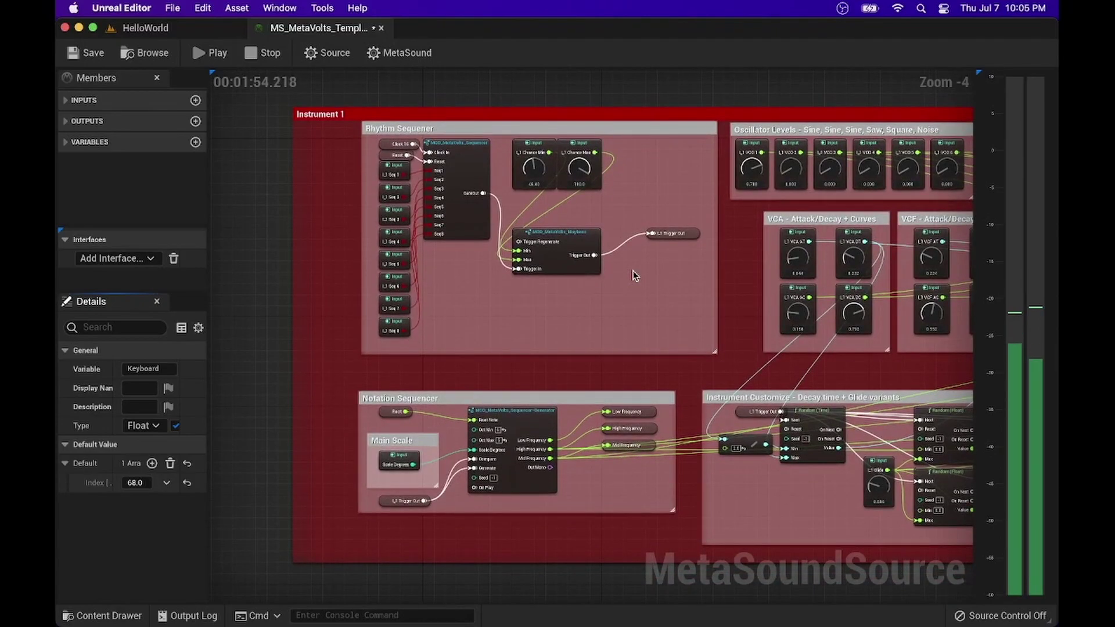
scroll(518, 317, up, 2)
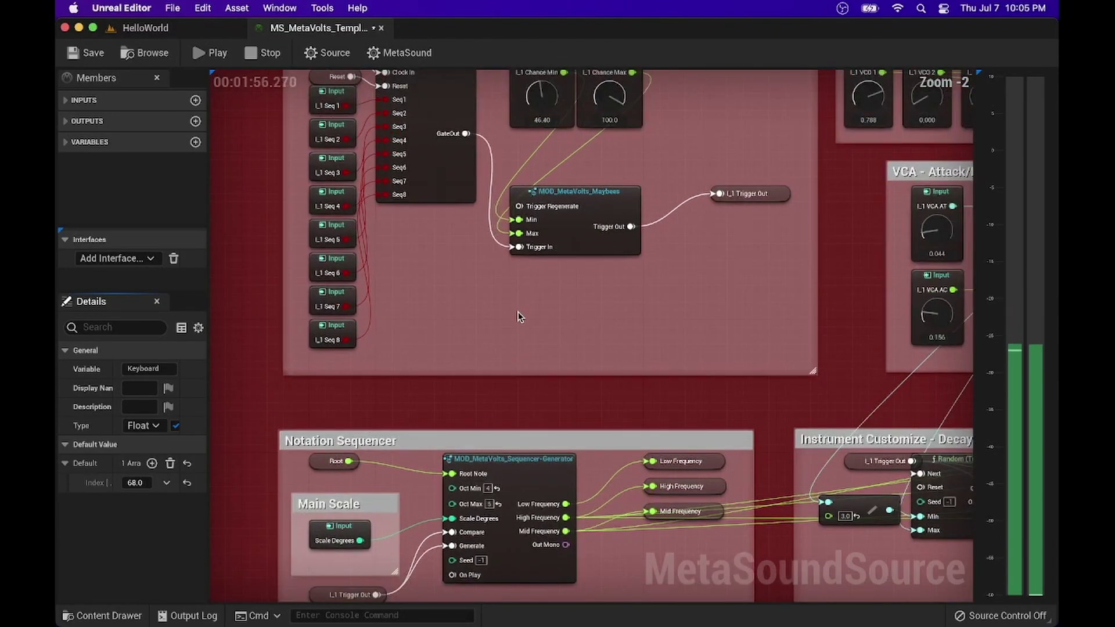
scroll(518, 317, up, 3)
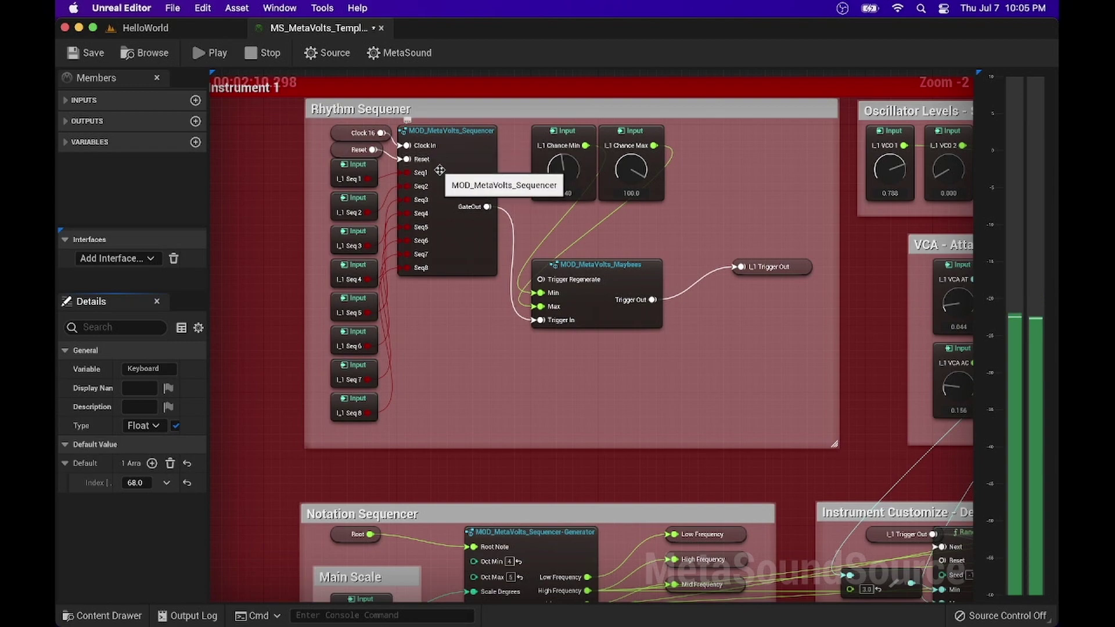
click(460, 143)
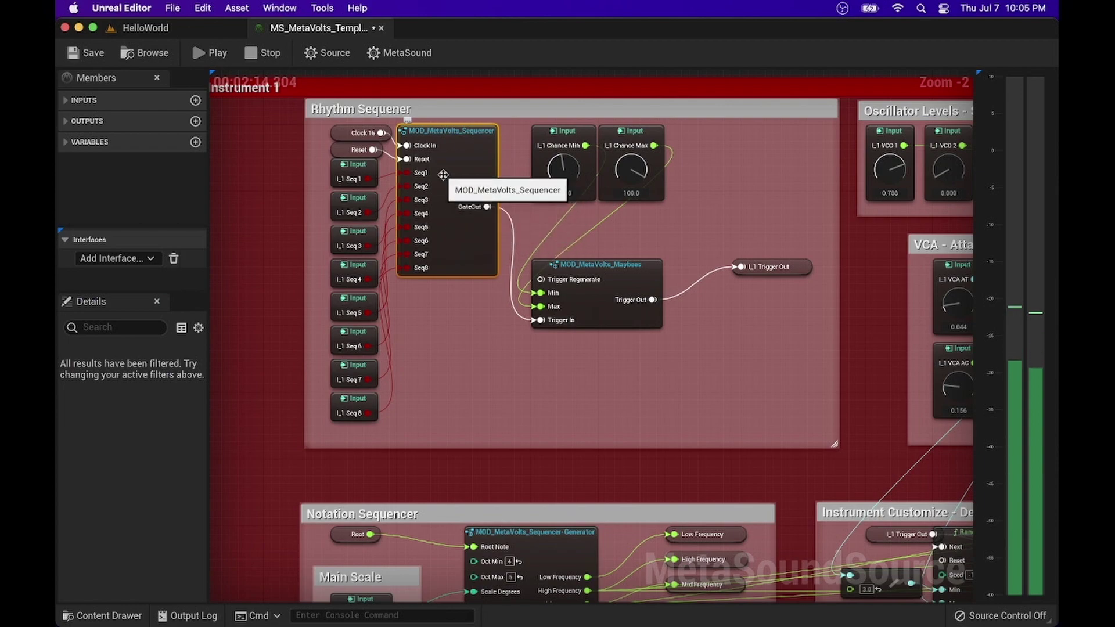
Check the default on/off states of the I_1 Seq 1, I_1 Seq 2 and I_1 Seq 3 inputs feeding the sequencer
click(355, 169)
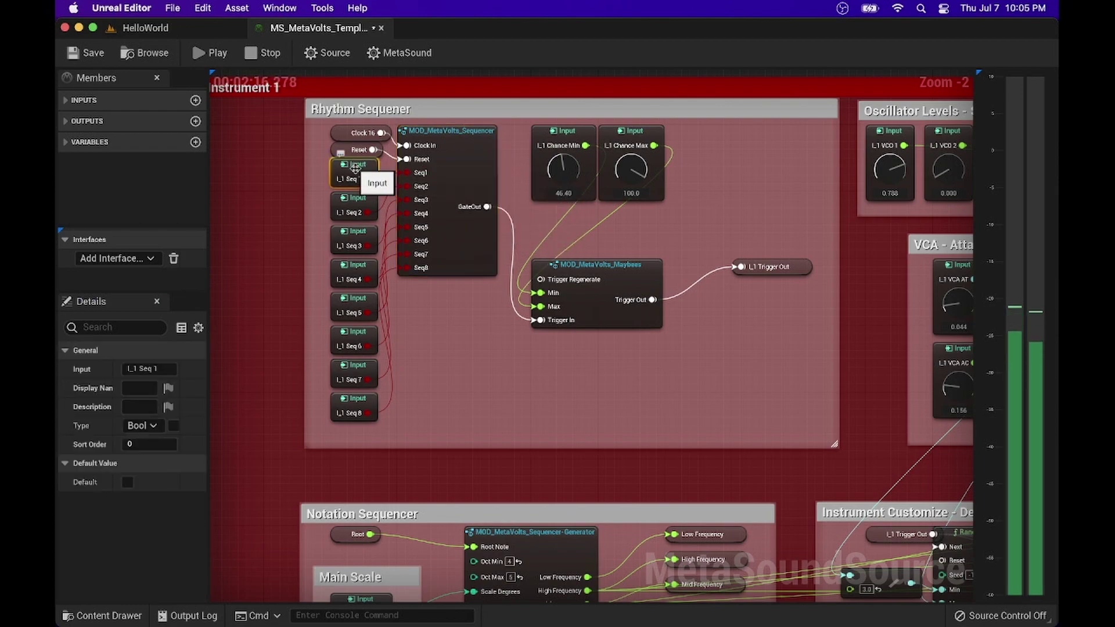
click(354, 208)
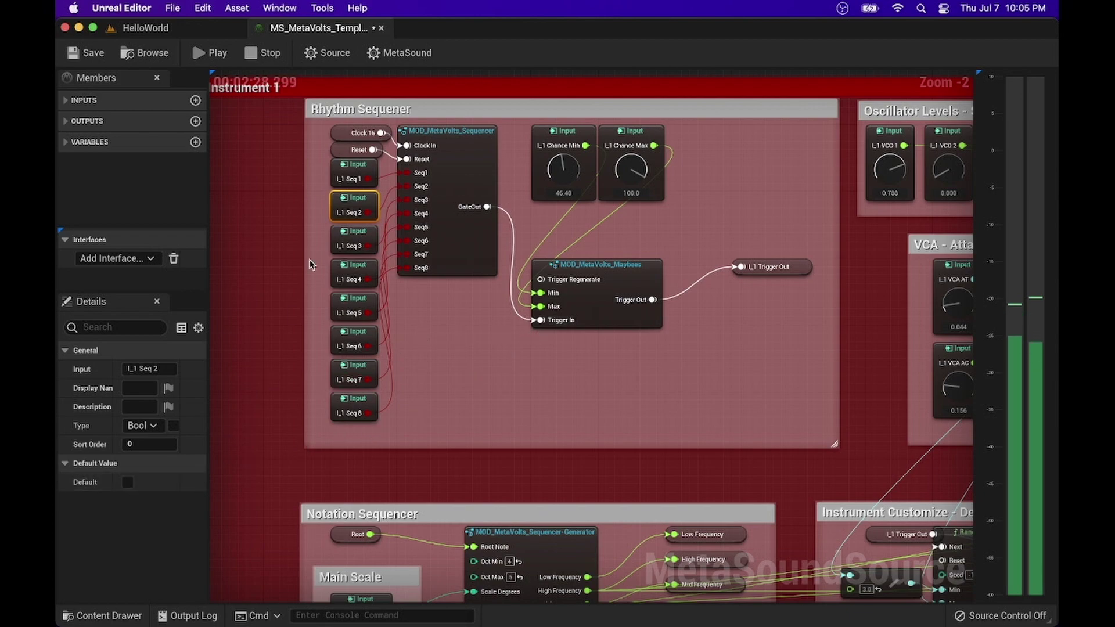
click(364, 180)
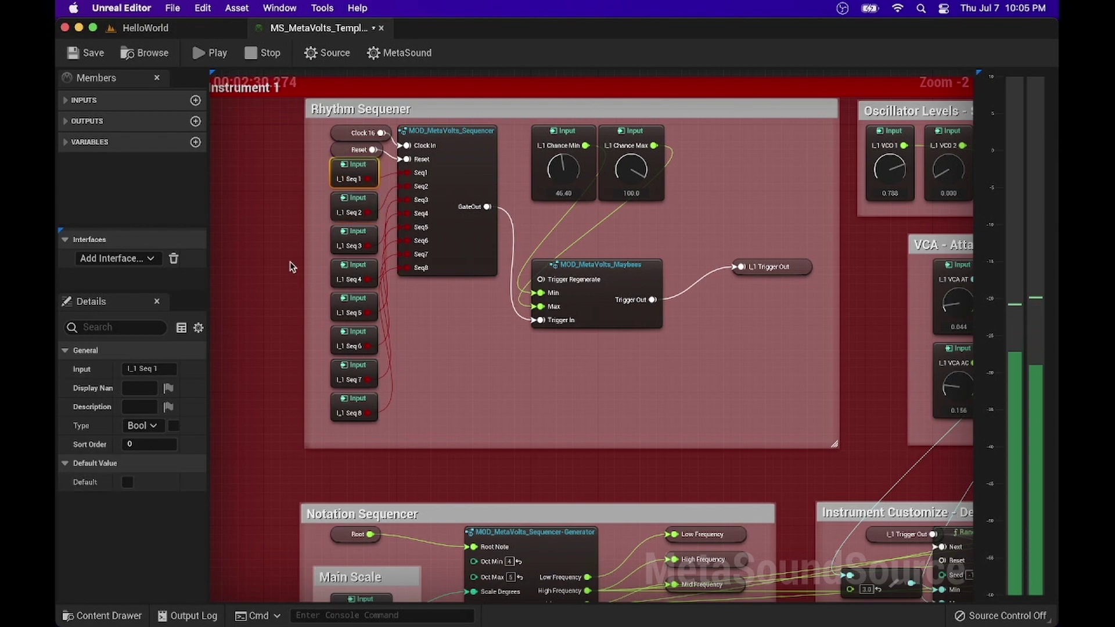
click(361, 235)
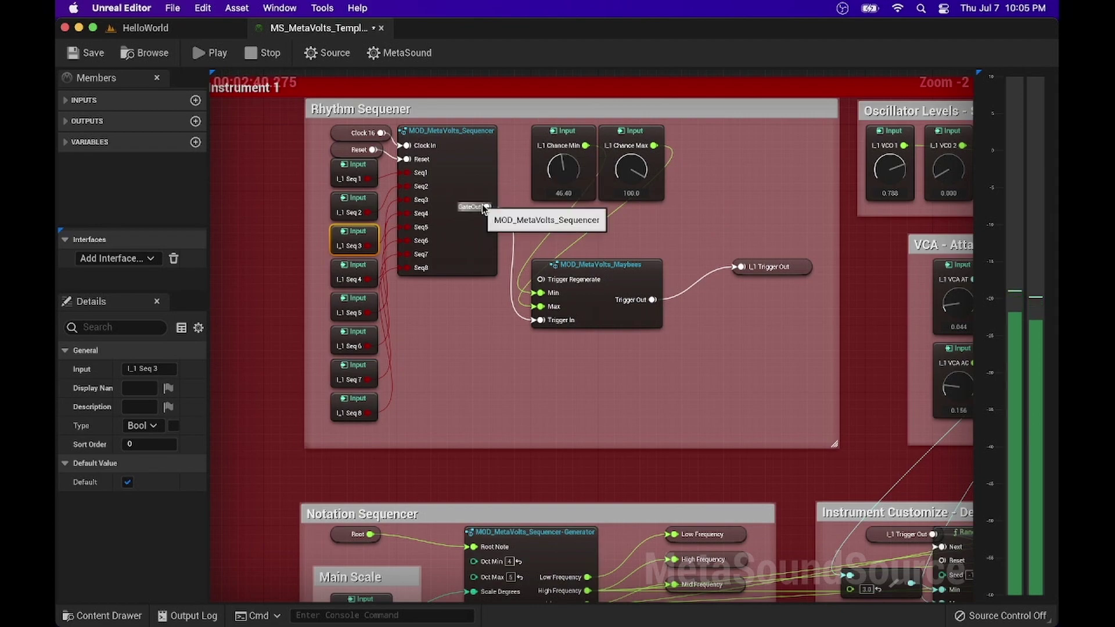
mouse_move(462, 302)
right_down()
mouse_move(483, 314)
mouse_move(464, 305)
right_up()
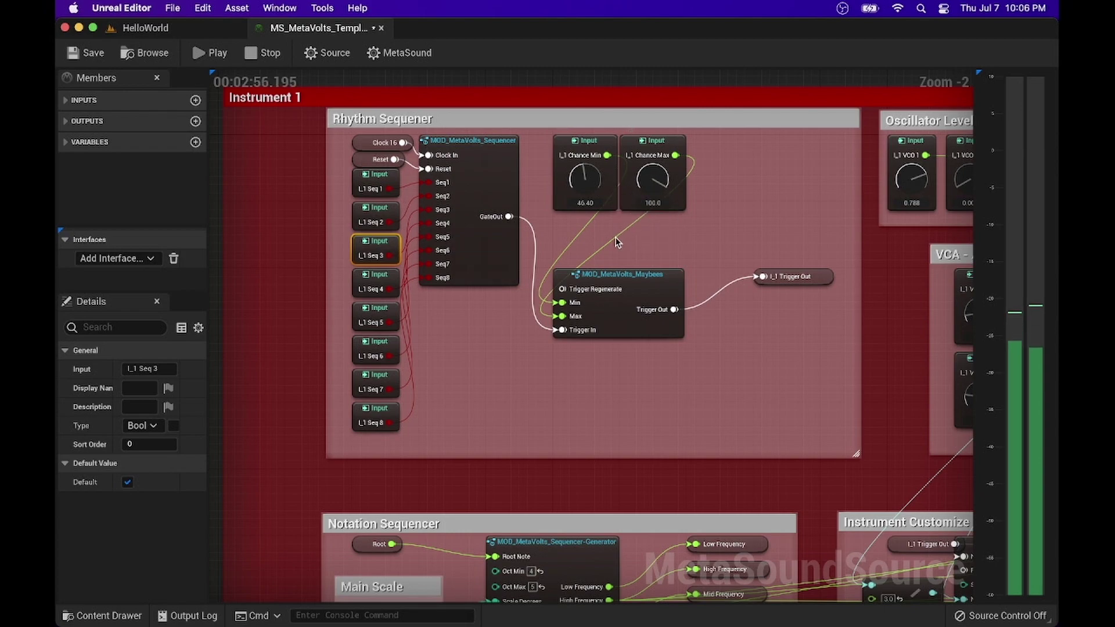
Examine the MOD_MetaVolts_Maybees node with its chance inputs, and select the I_1 Trigger Out variable it drives
scroll(591, 387, down, 2)
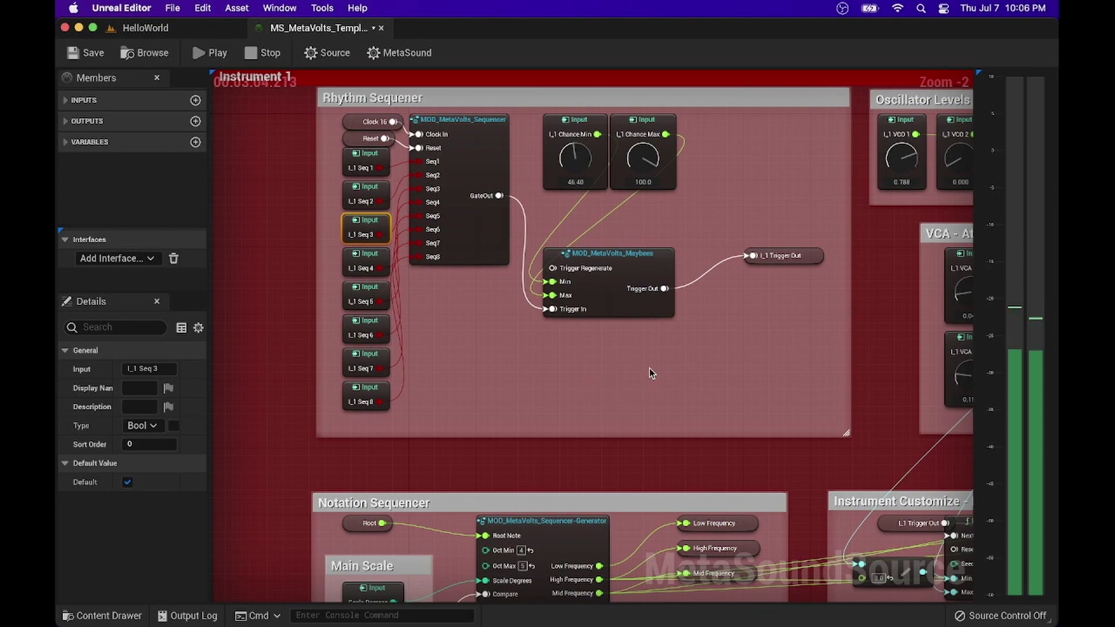
scroll(650, 369, down, 2)
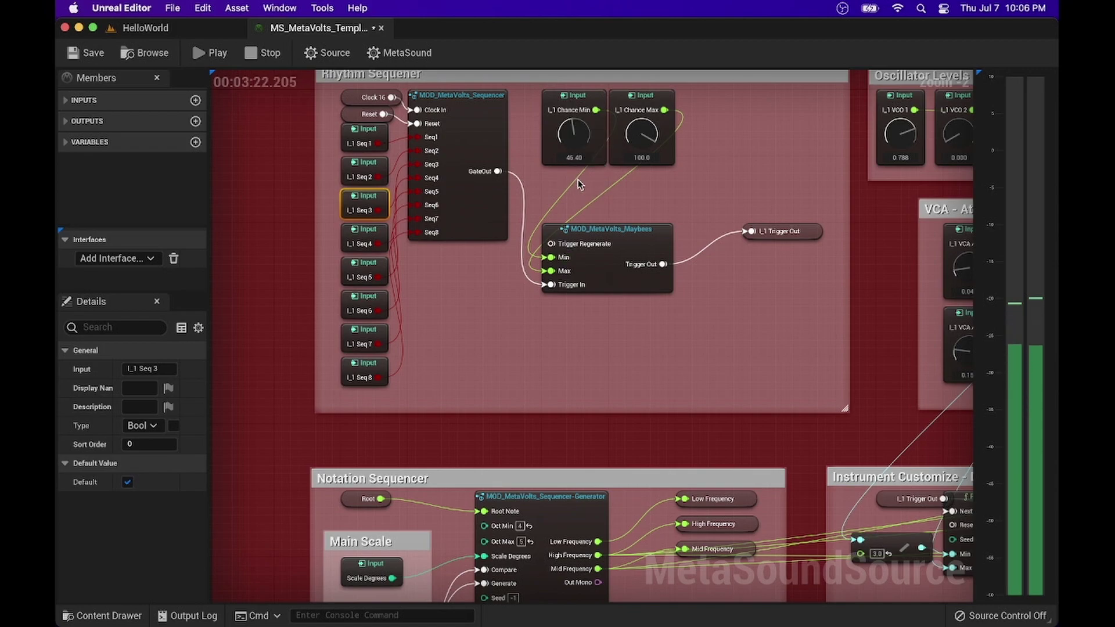
scroll(577, 185, right, 5)
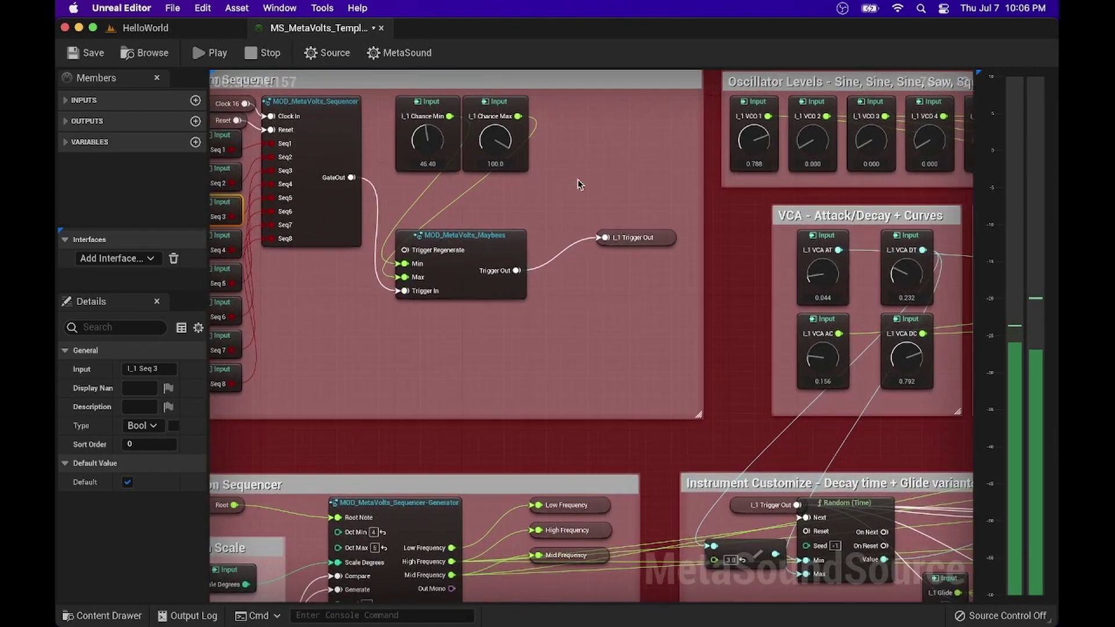
scroll(578, 185, down, 5)
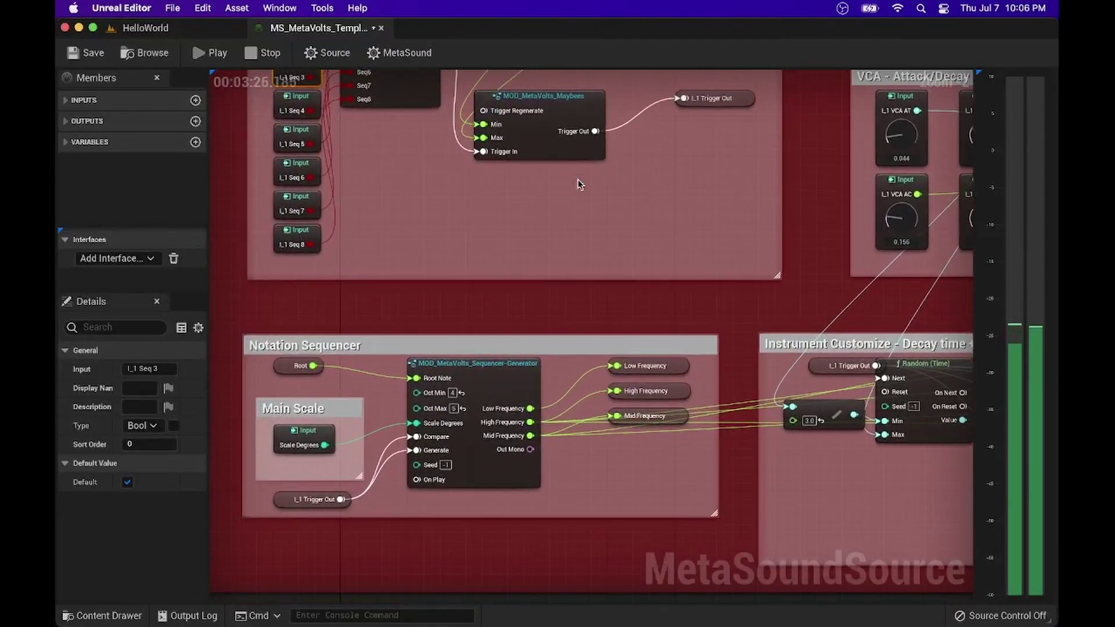
scroll(578, 185, down, 2)
scroll(617, 255, up, 4)
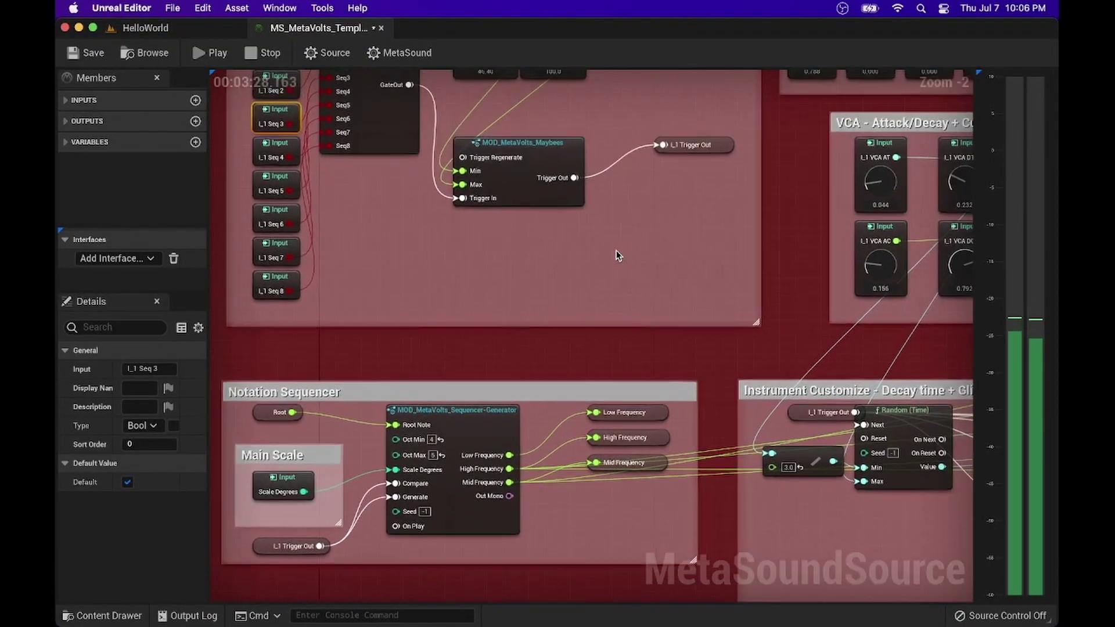
click(708, 172)
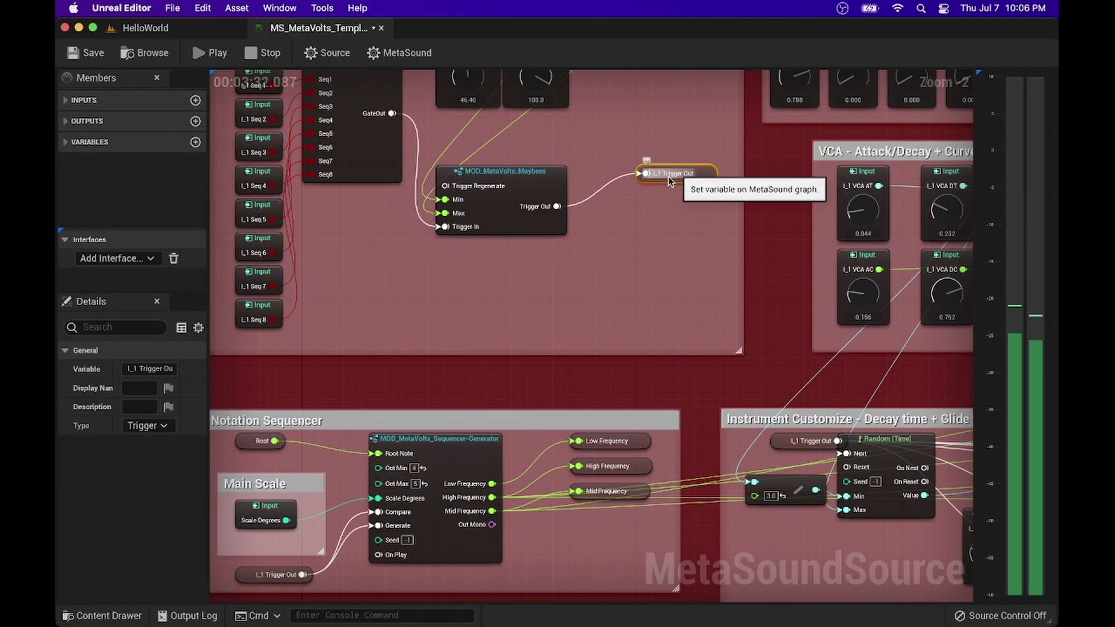
Review the scale options for the Scale Degrees input in the Notation Sequencer's Main Scale section, leaving the list without choosing one
scroll(468, 297, down, 3)
scroll(468, 298, down, 3)
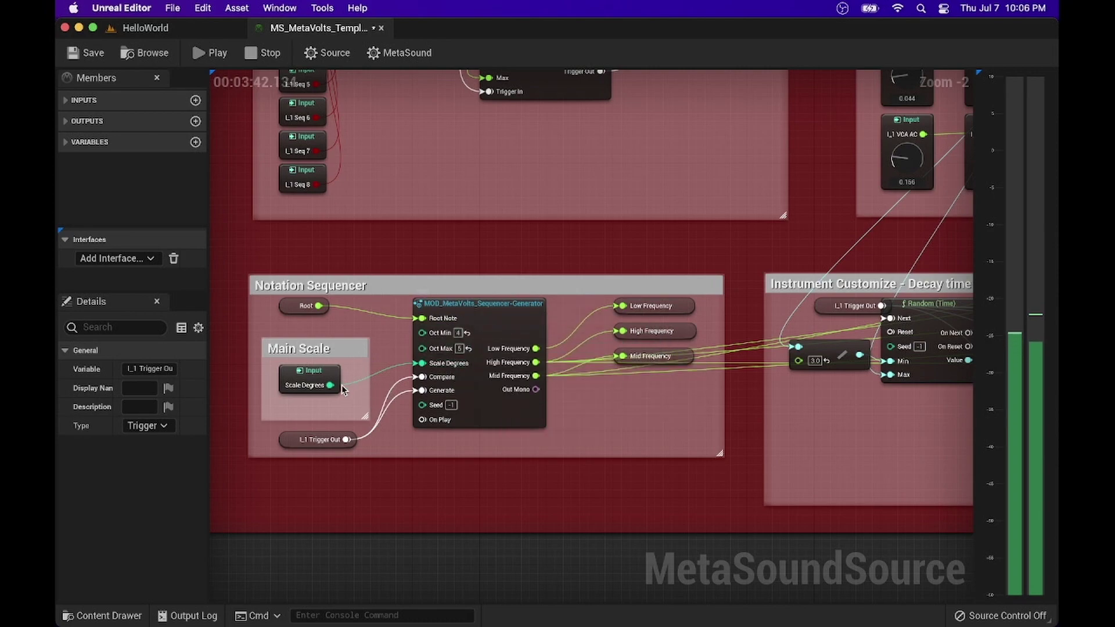
click(319, 379)
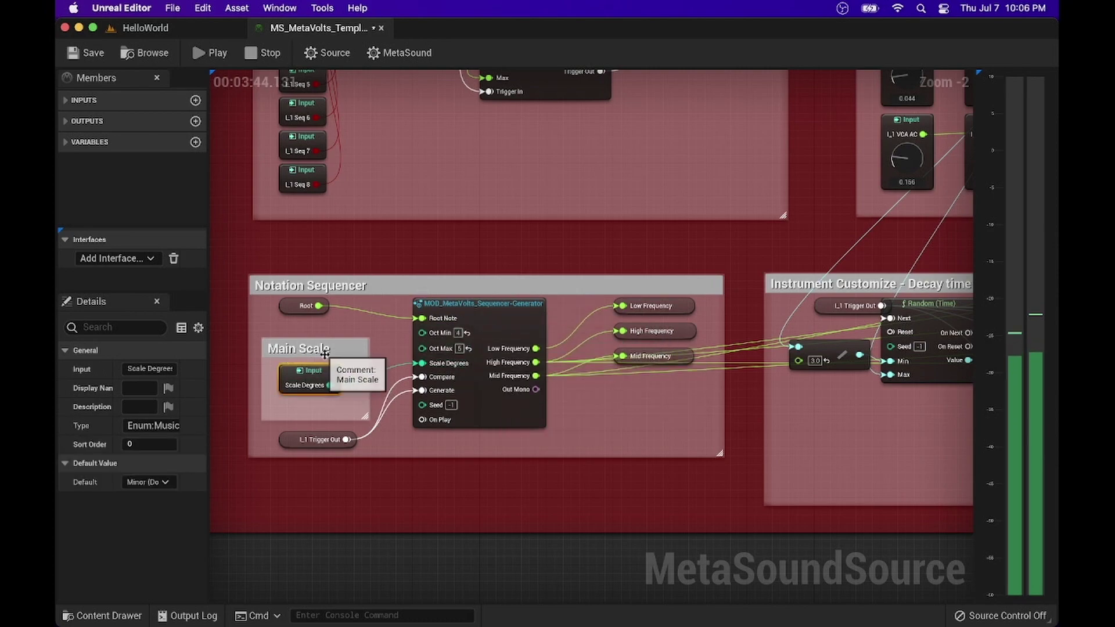
click(160, 481)
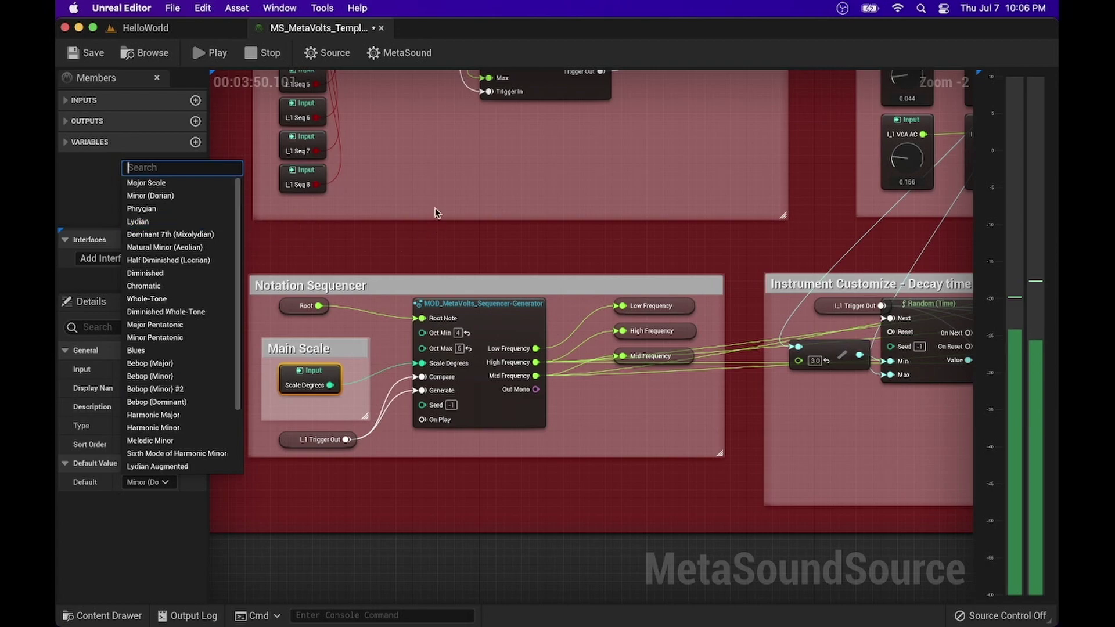
click(414, 248)
click(413, 249)
Look over the green Instrument 2 and blue Instrument 3 sections, and return to Instrument 1's Notation Sequencer
scroll(414, 247, down, 4)
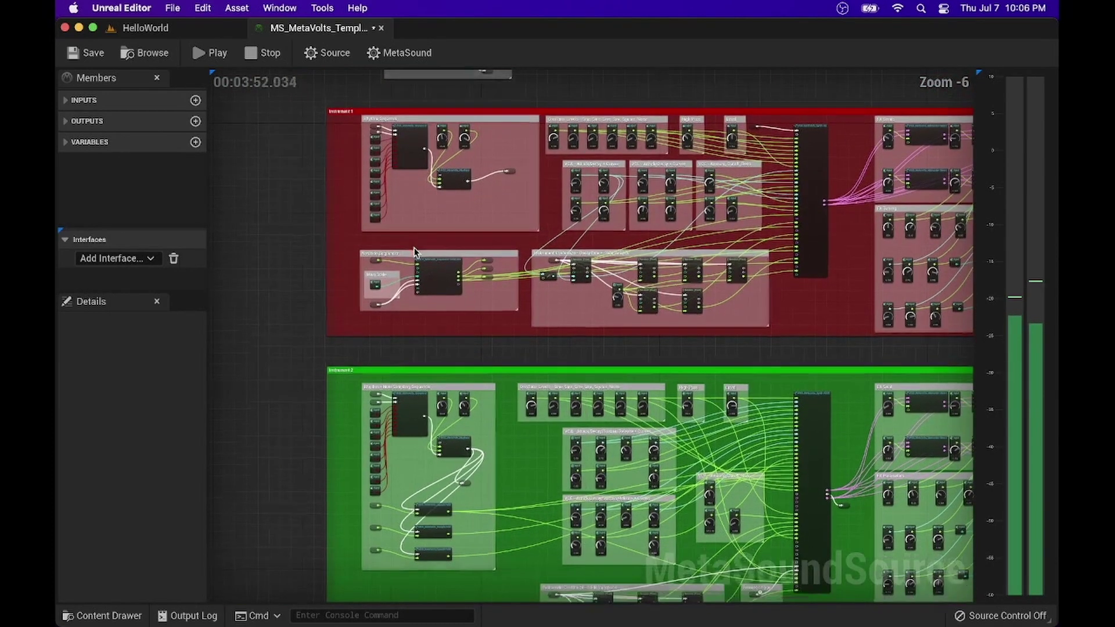
scroll(413, 250, down, 10)
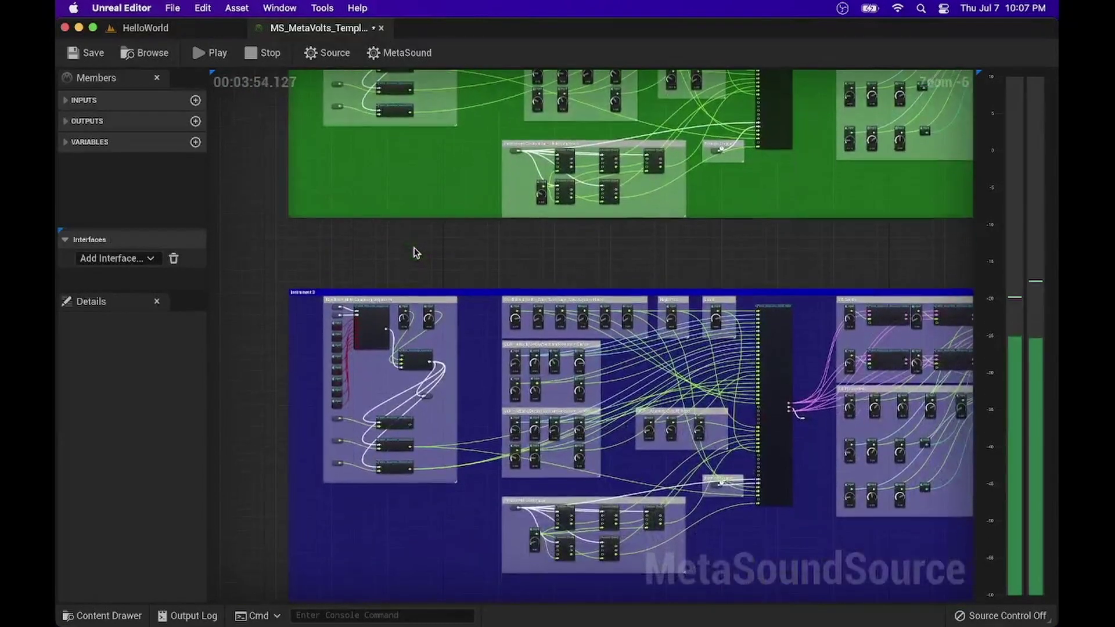
scroll(414, 253, up, 10)
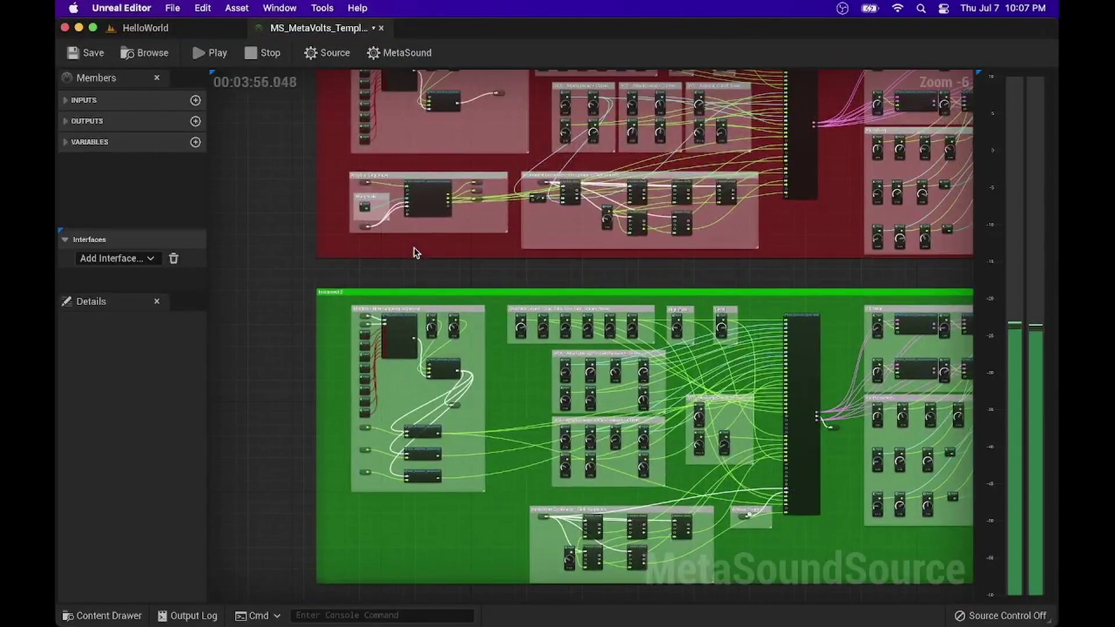
scroll(414, 251, up, 6)
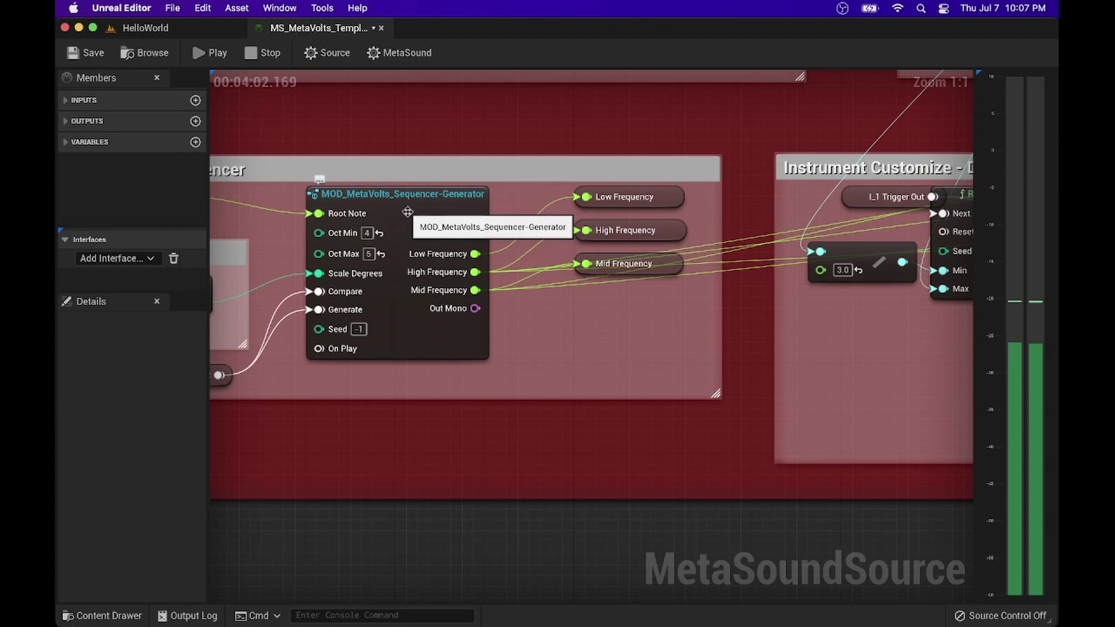
Examine the MOD_MetaVolts_Sequencer-Generator node's note and trigger inputs and its Low, High and Mid Frequency outputs
scroll(342, 279, left, 5)
scroll(343, 278, left, 4)
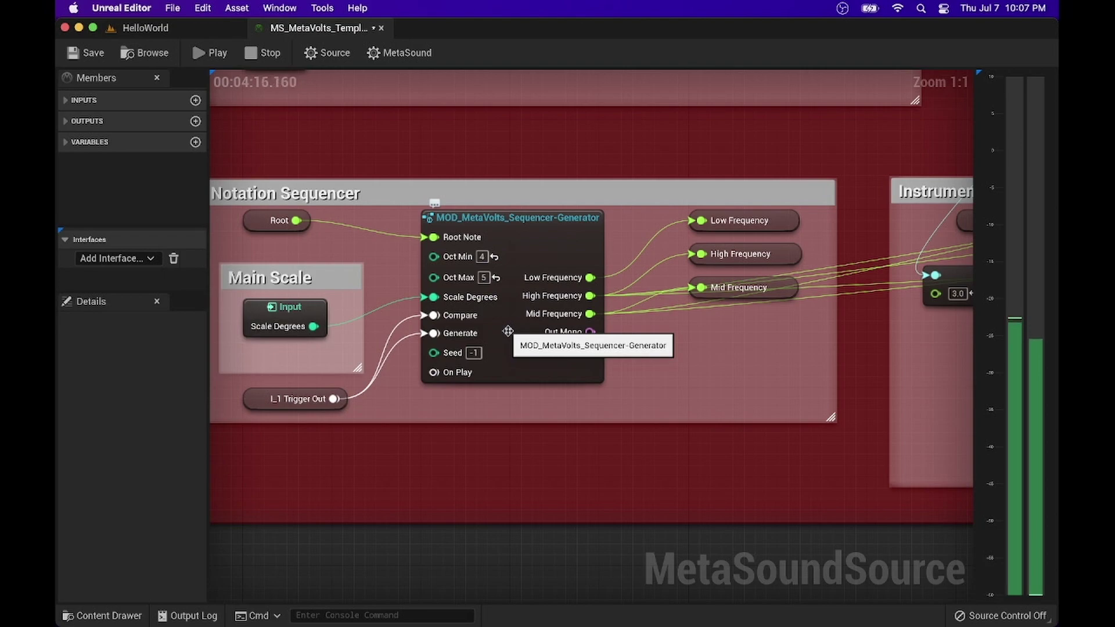
scroll(509, 331, right, 2)
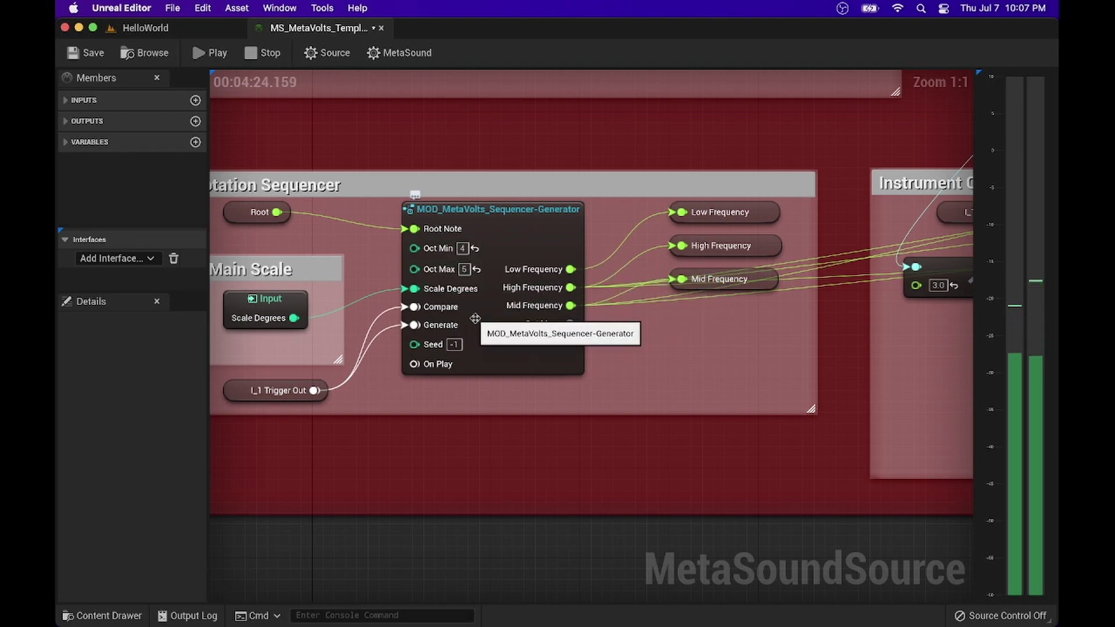
scroll(685, 372, right, 3)
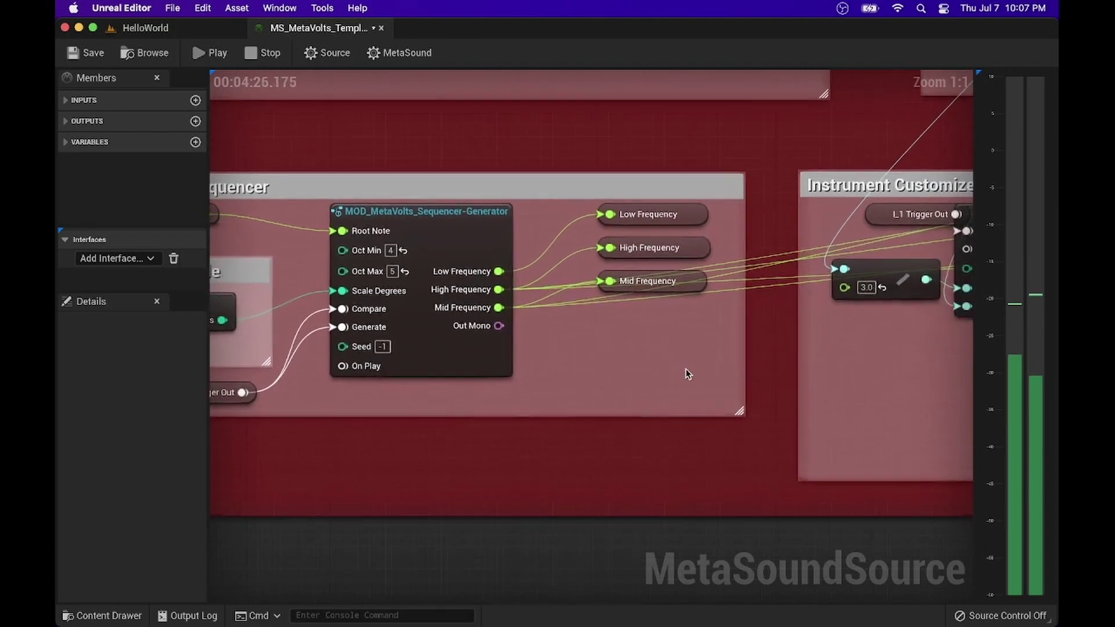
scroll(696, 309, right, 3)
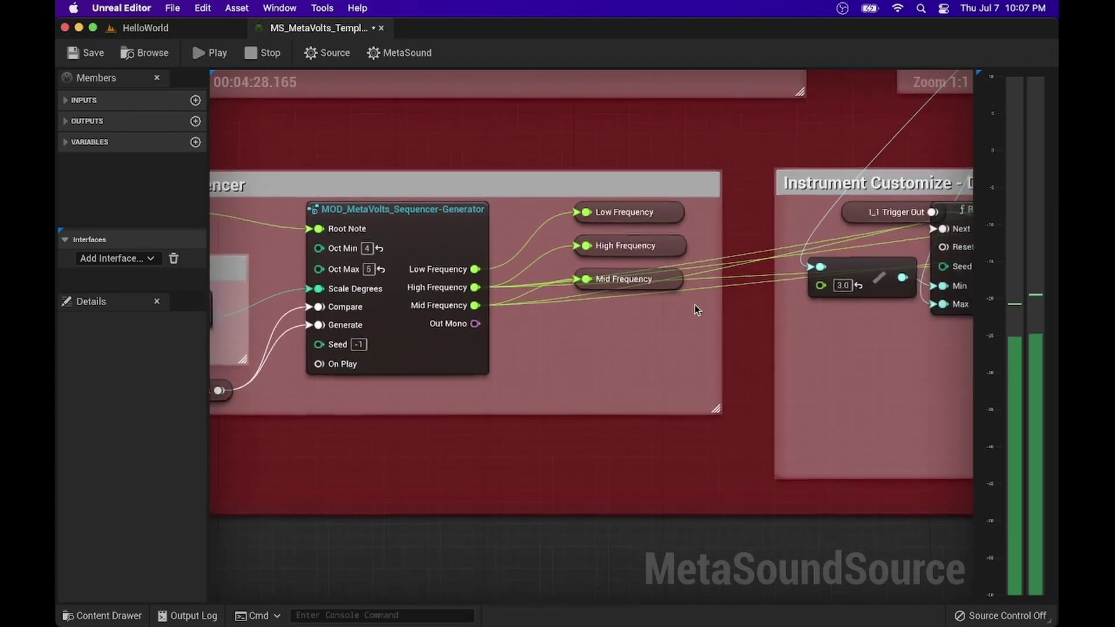
Review how Instrument 1's Rhythm Sequener, chance inputs and I_1 Trigger Out relate to the Notation Sequencer
scroll(695, 309, up, 4)
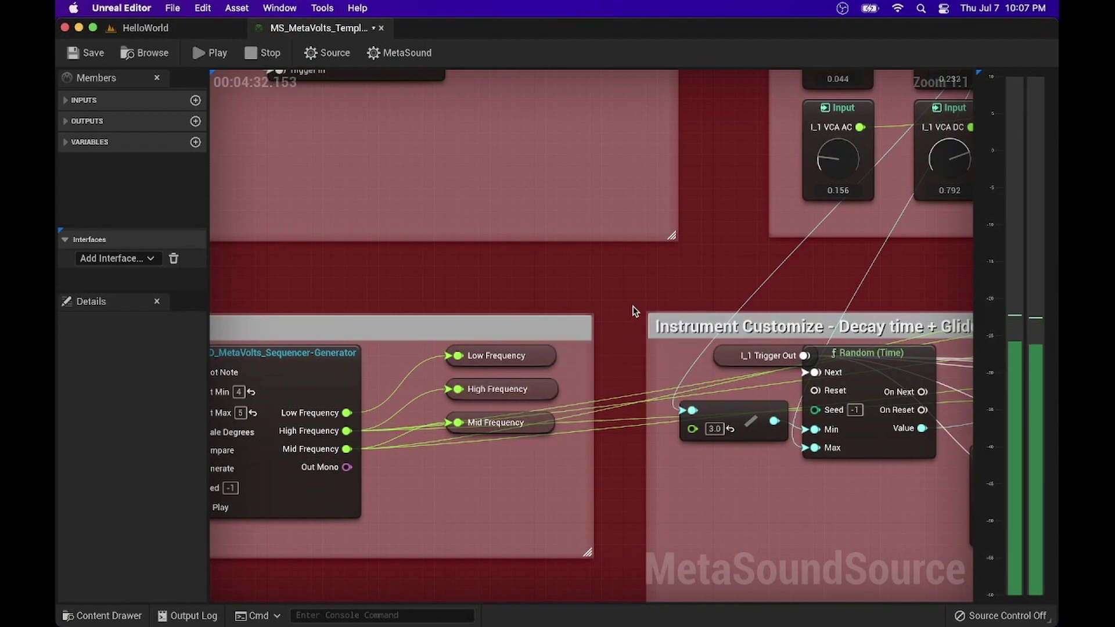
scroll(684, 281, up, 3)
scroll(684, 281, right, 2)
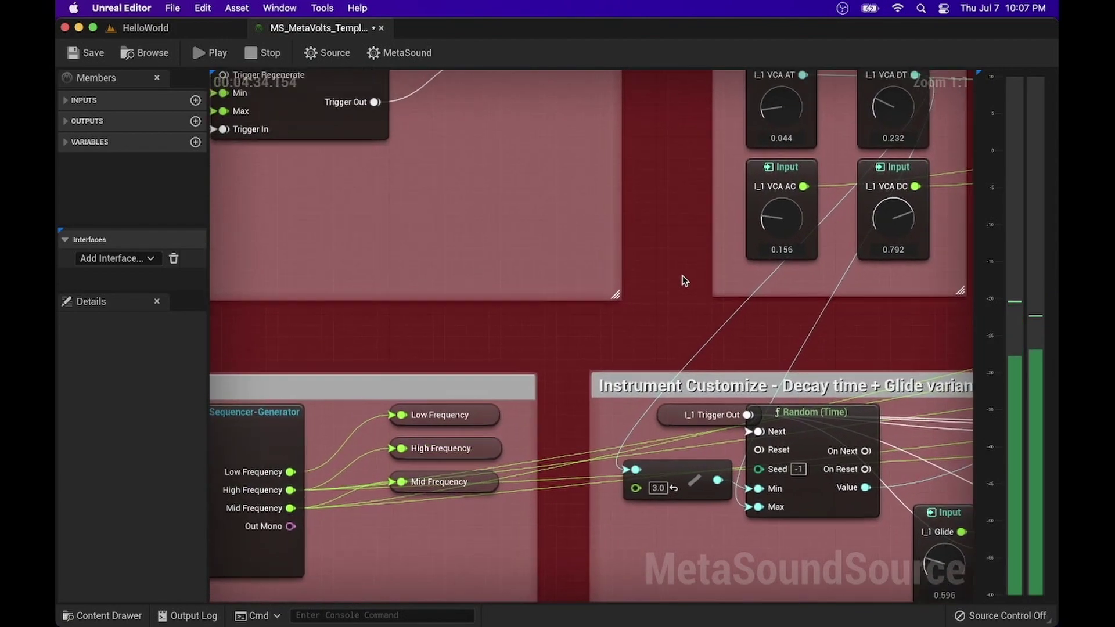
scroll(684, 280, down, 3)
scroll(684, 281, up, 2)
scroll(684, 281, left, 3)
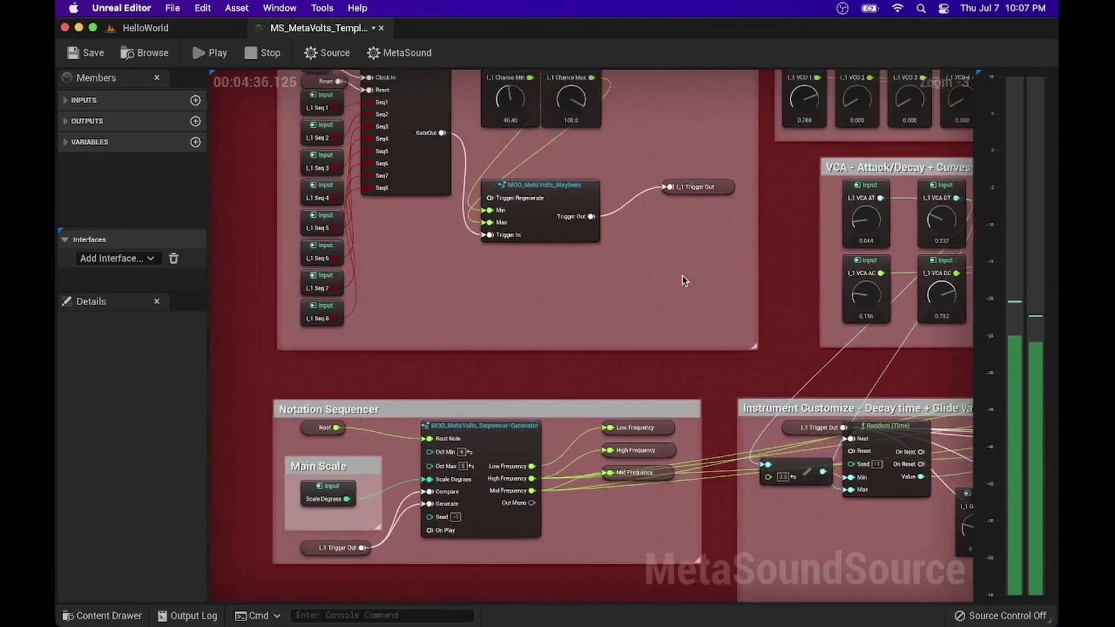
scroll(682, 275, up, 2)
scroll(682, 275, left, 1)
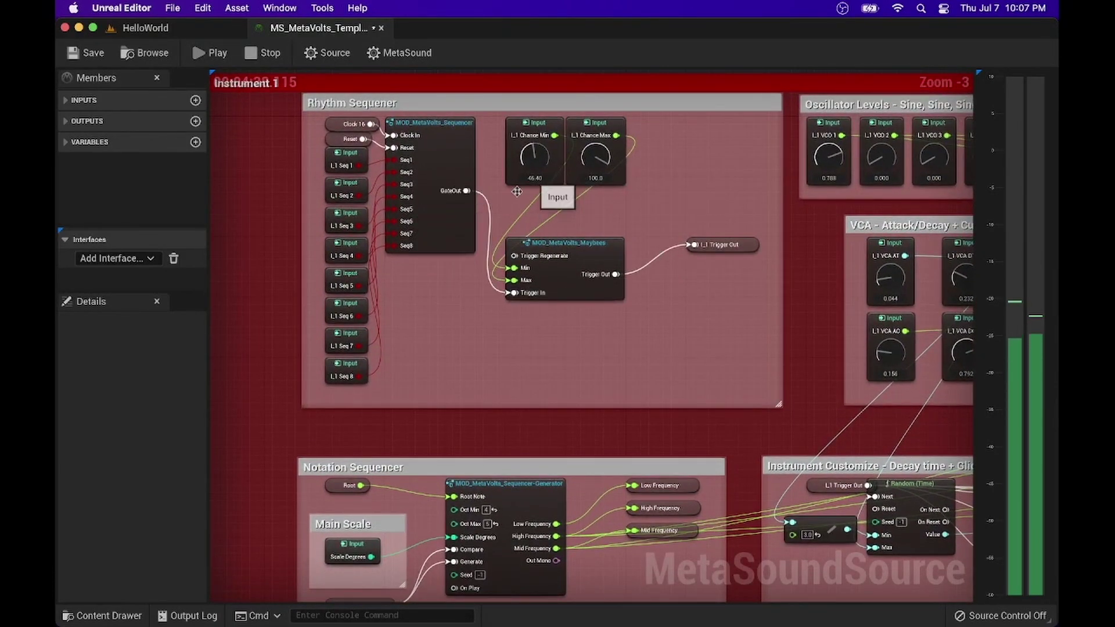
scroll(583, 226, down, 3)
scroll(583, 227, right, 1)
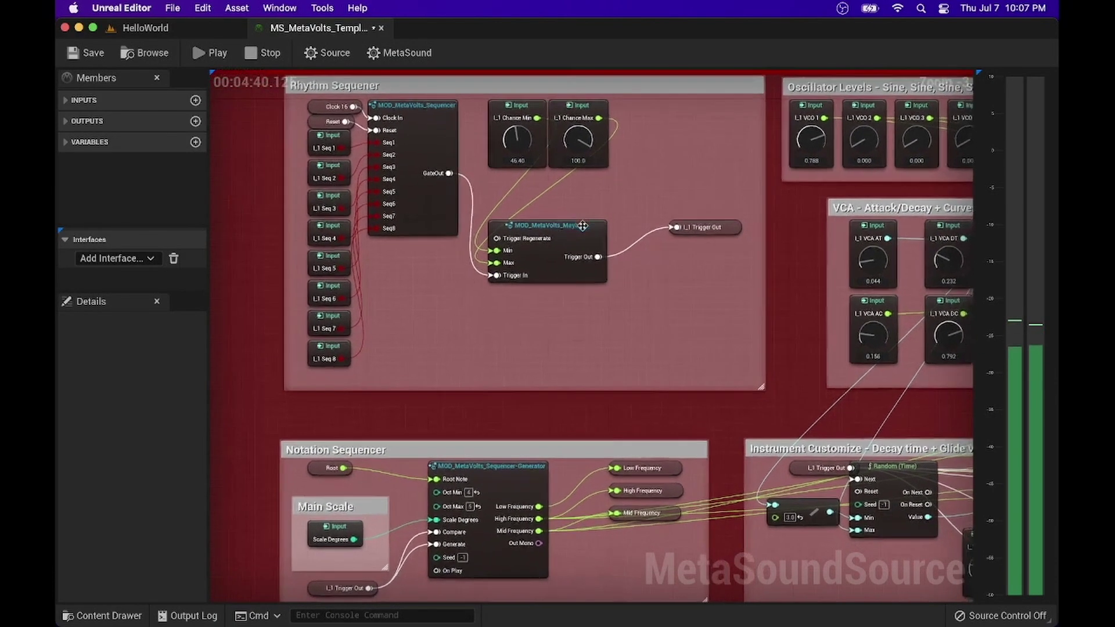
scroll(583, 225, down, 1)
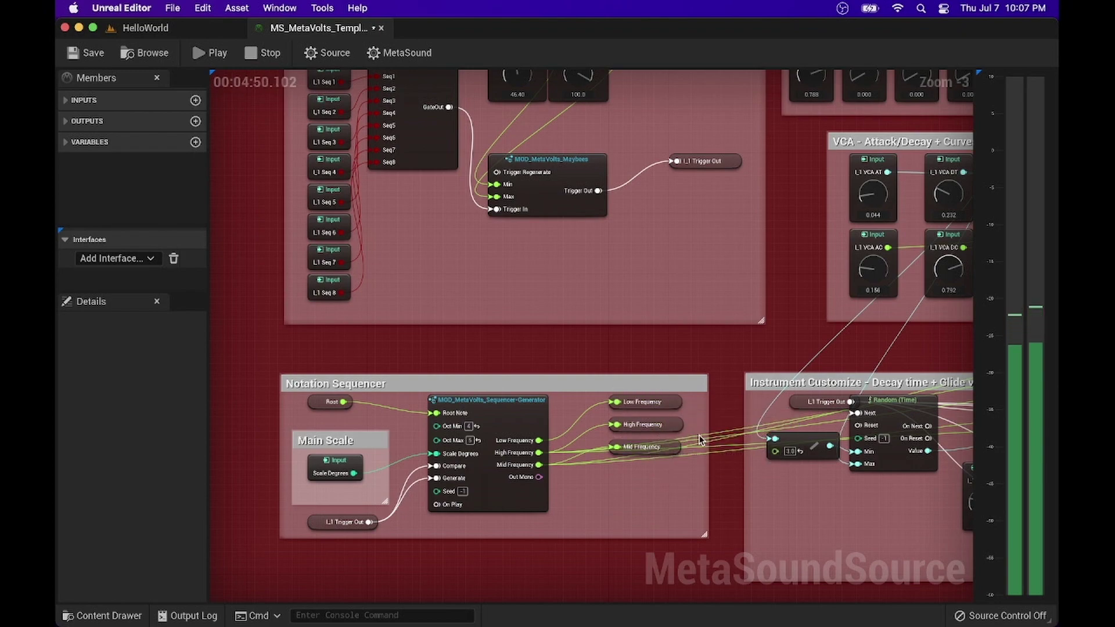
In Instrument 1's Oscillator Levels section, try out the sine levels and set I_1 VCO 2 to about 0.328, leaving I_1 VCO 3 at 0
scroll(701, 440, up, 3)
scroll(702, 440, right, 2)
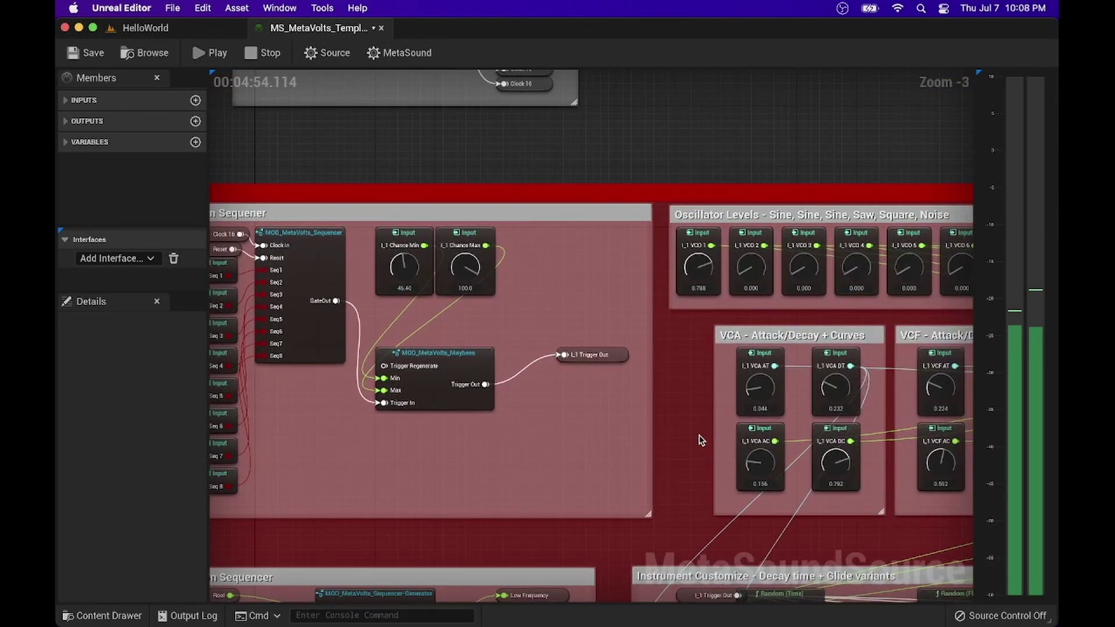
scroll(701, 441, right, 5)
scroll(701, 440, up, 1)
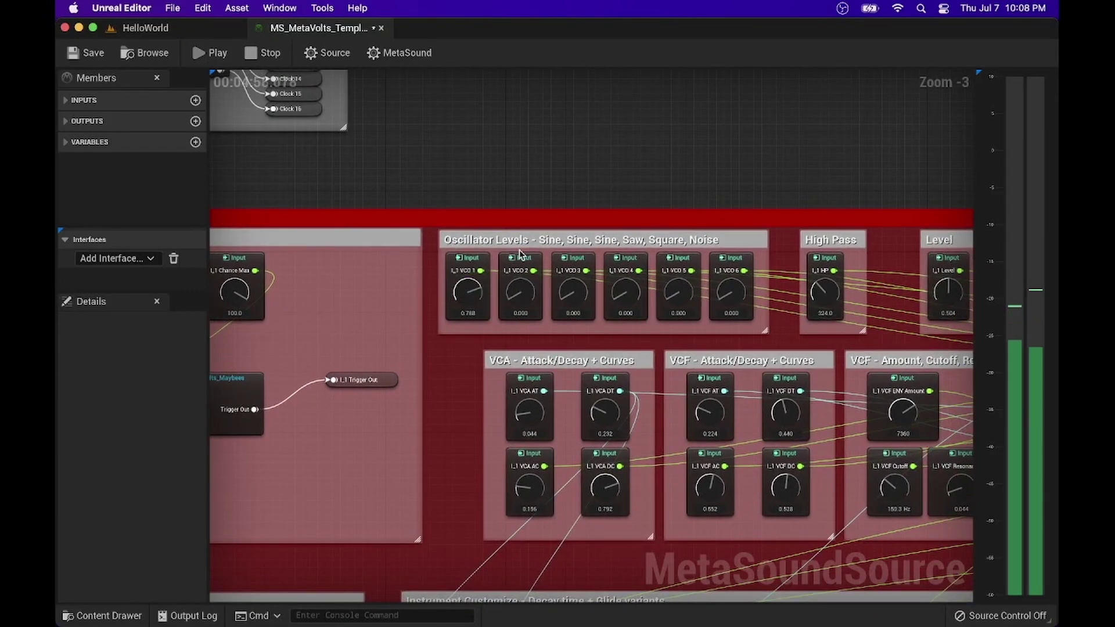
scroll(520, 254, up, 3)
scroll(519, 250, down, 2)
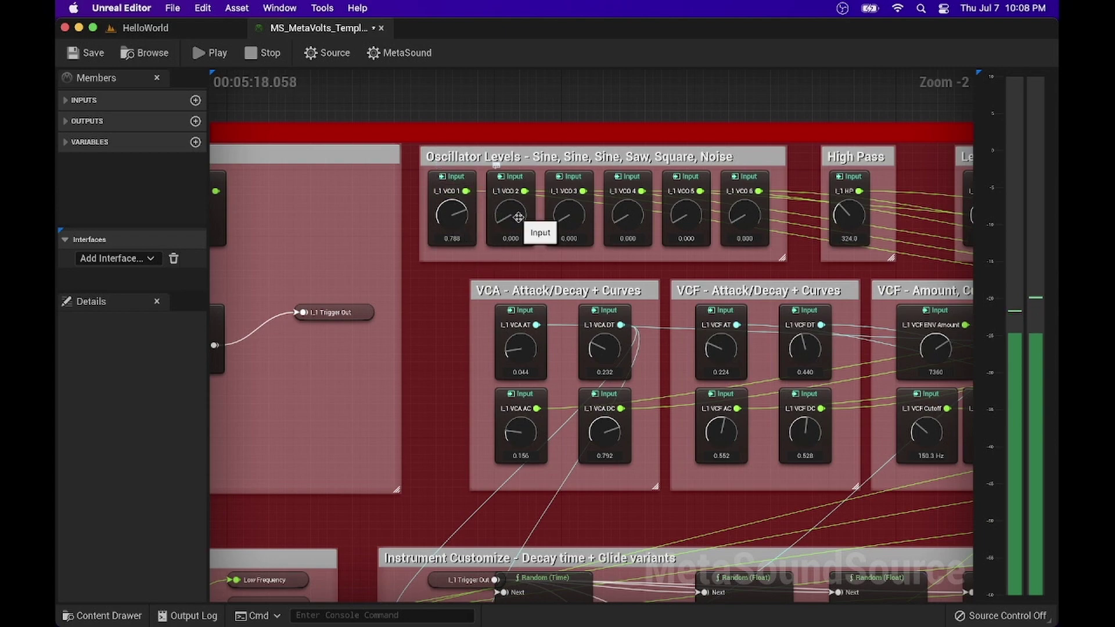
drag(519, 217, 504, 170)
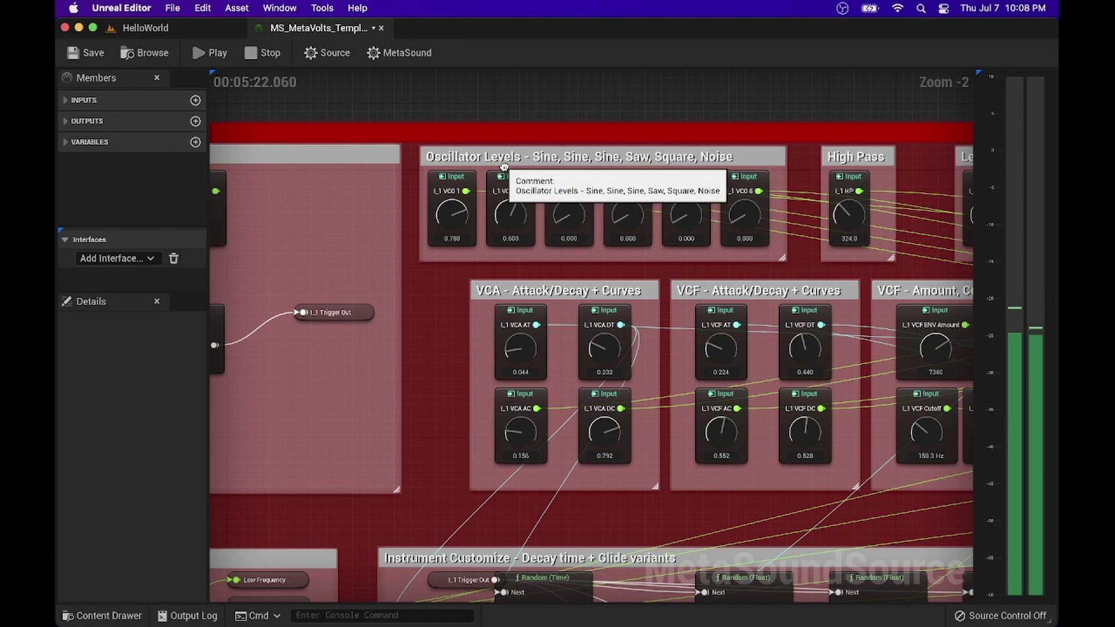
drag(558, 223, 556, 147)
drag(511, 217, 569, 247)
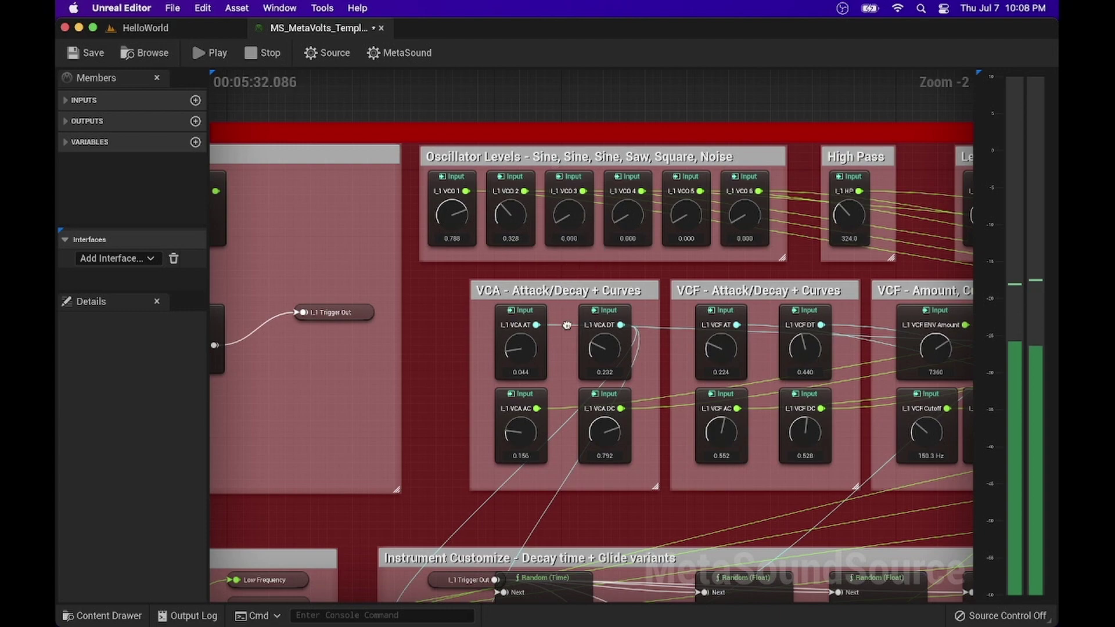
Try out the saw level I_1 VCO 4 and return it to 0, and set I_1 VCO 5 to about 0.186 and I_1 VCO 6 to 0.432
drag(623, 224, 681, 178)
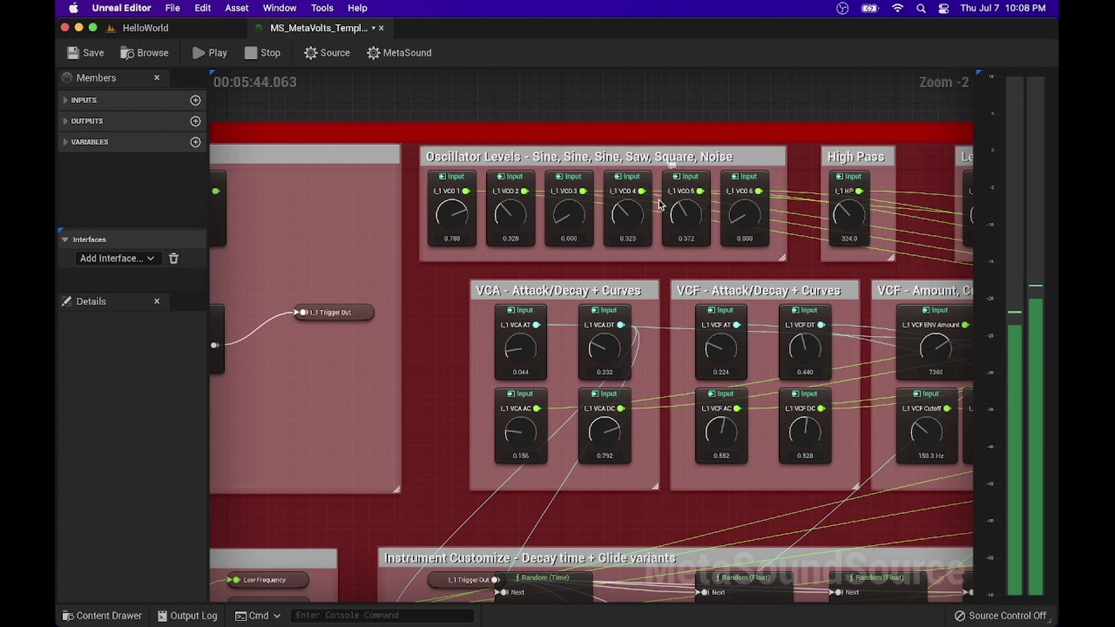
drag(629, 215, 687, 264)
drag(642, 235, 677, 205)
drag(755, 214, 738, 185)
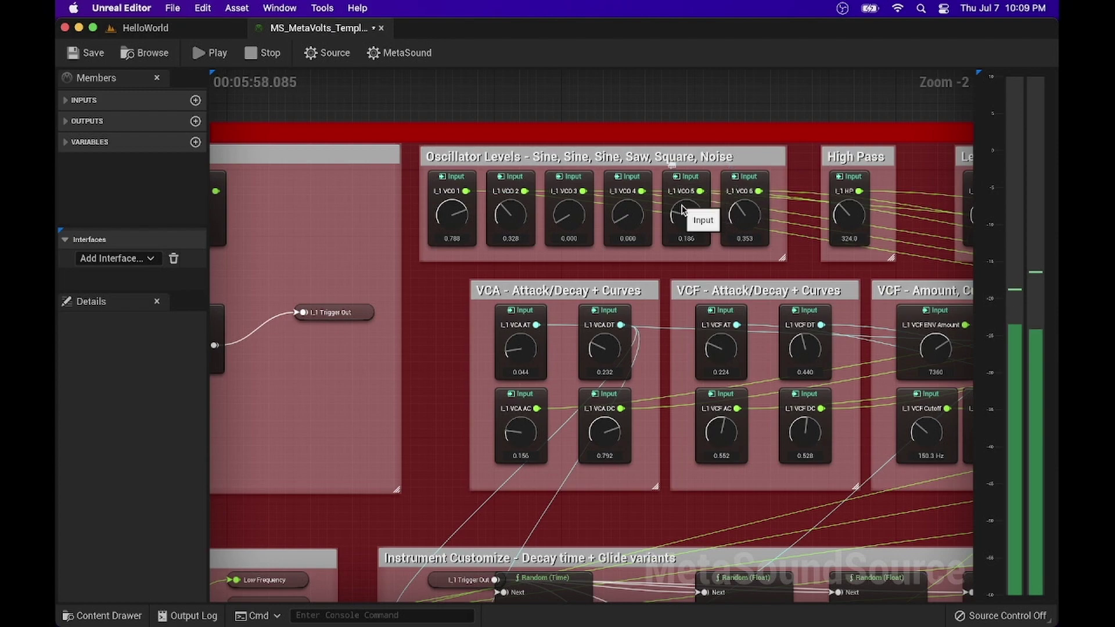
drag(733, 208, 734, 205)
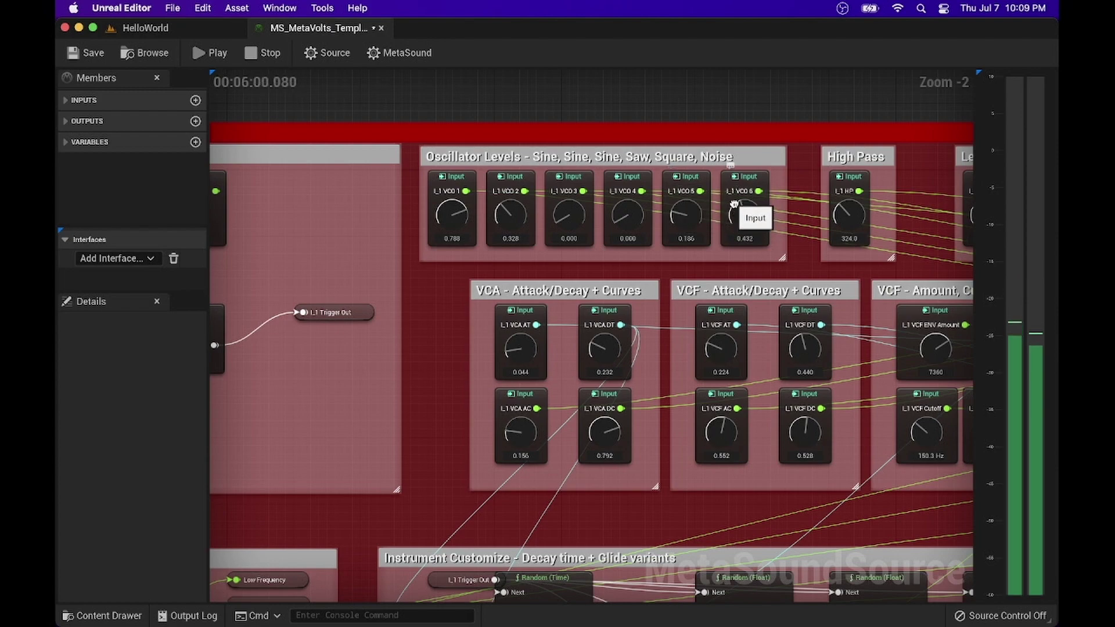
Lower the square level I_1 VCO 5 to about 0.077 and the noise level I_1 VCO 6 to about 0.331
scroll(735, 238, right, 5)
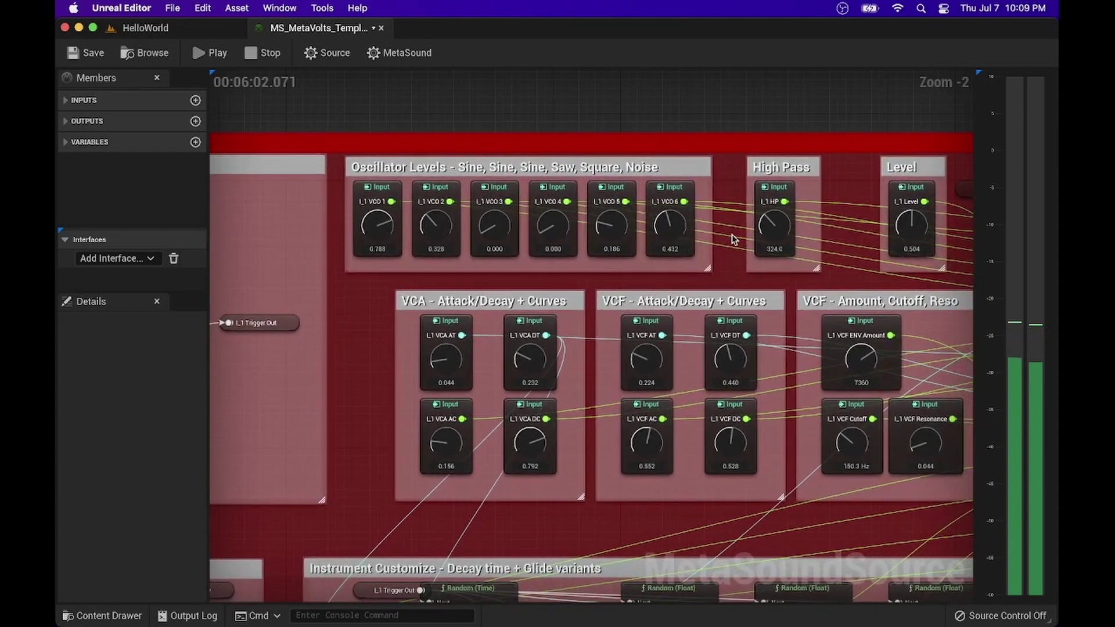
scroll(733, 237, right, 3)
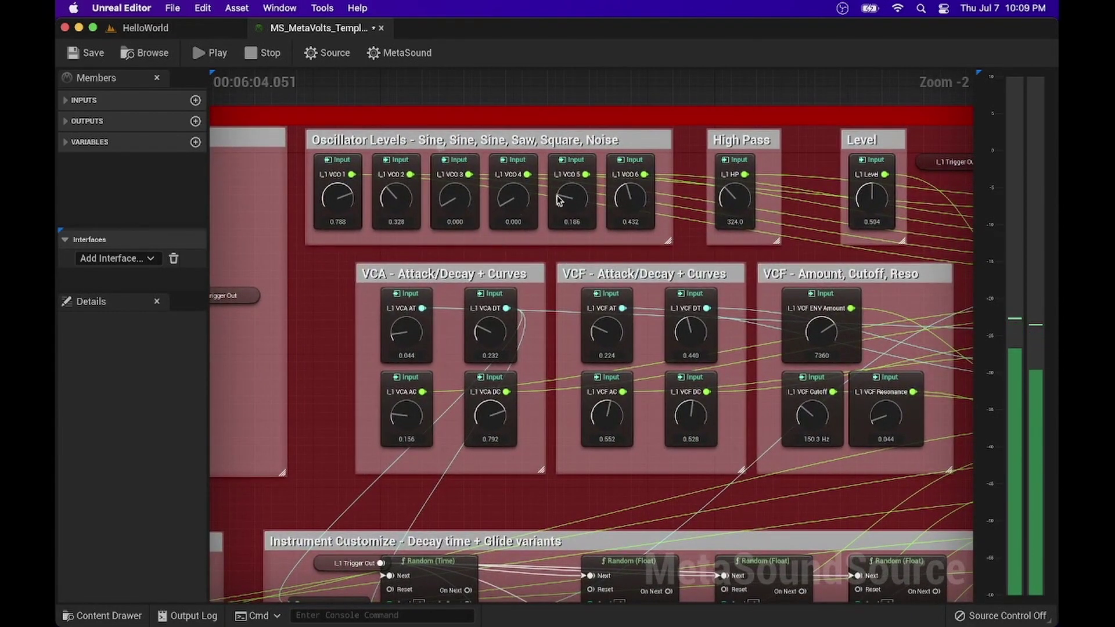
drag(568, 200, 569, 201)
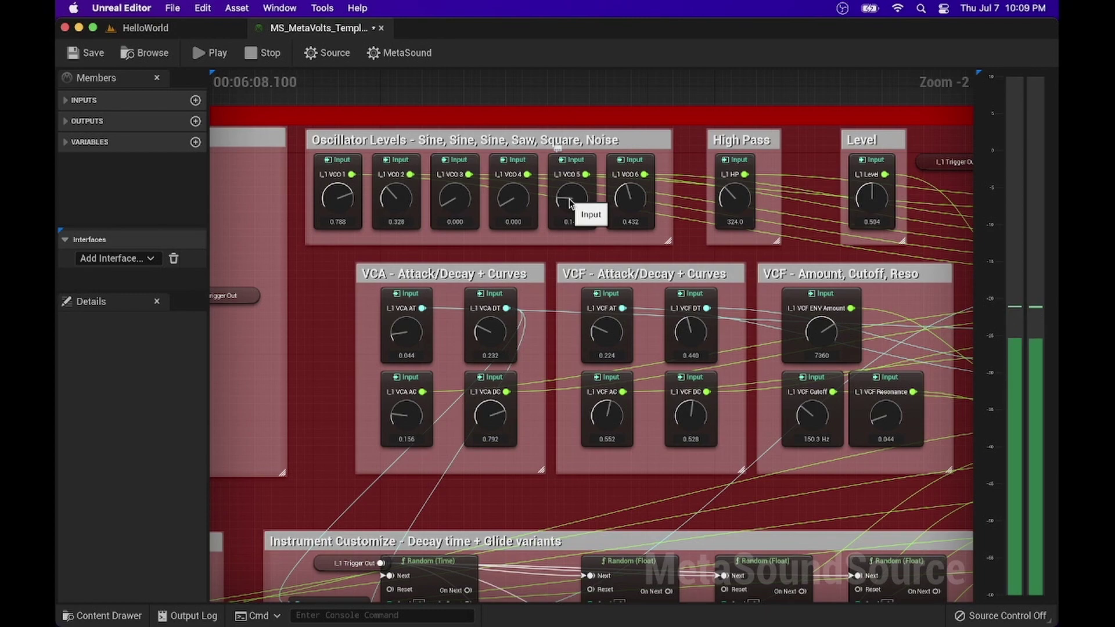
drag(570, 202, 568, 205)
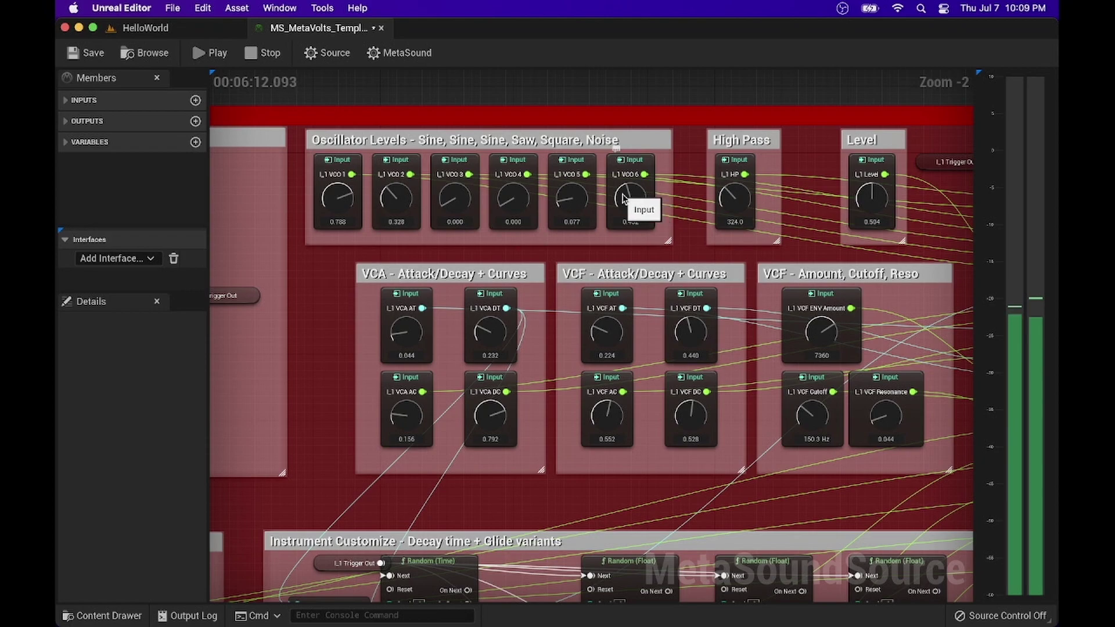
Set Instrument 1's high-pass input I_1 HP to about 300.1 and its I_1 Level to about 0.570
right_drag(694, 185, 693, 181)
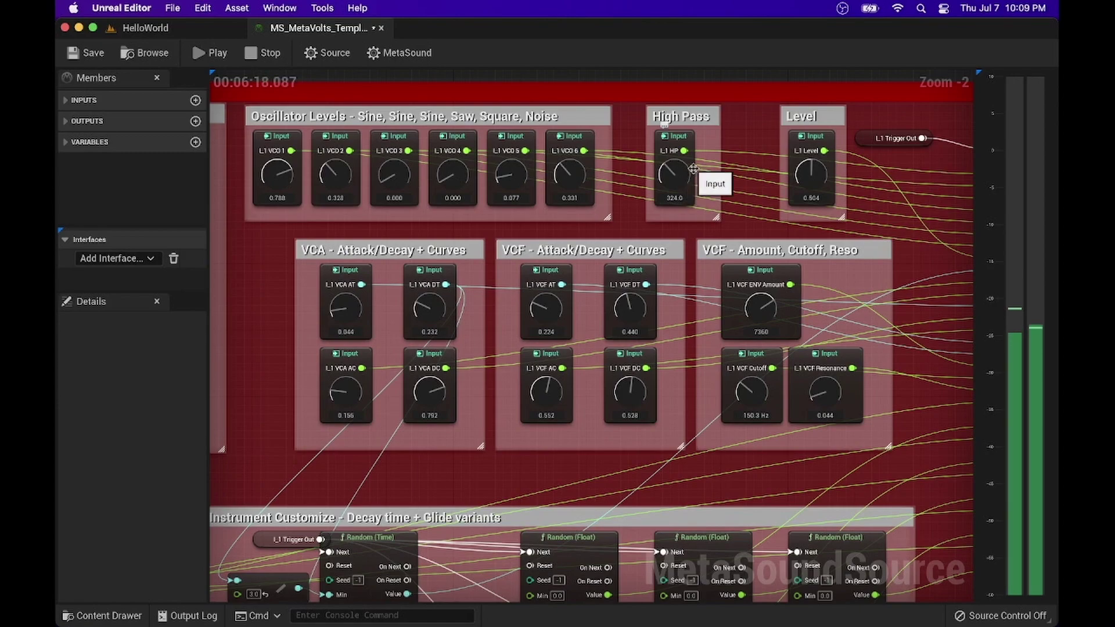
scroll(707, 168, right, 3)
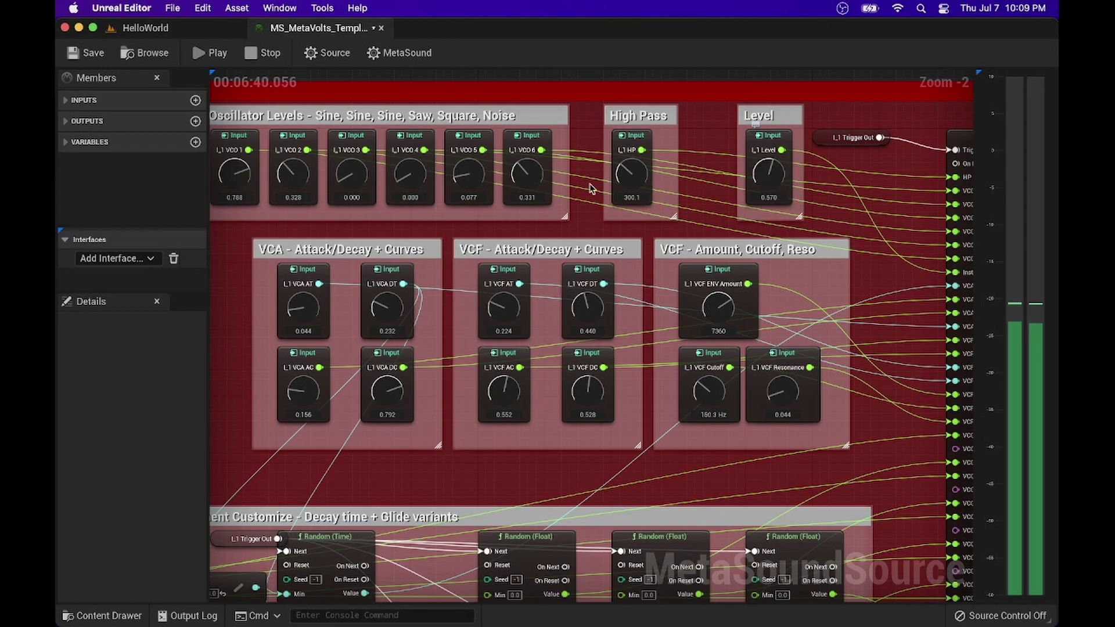
In the VCA section of Instrument 1, set the decay time I_1 VCA DT to about 0.225 and the attack time I_1 VCA AT to 0.066
right_drag(564, 206, 648, 181)
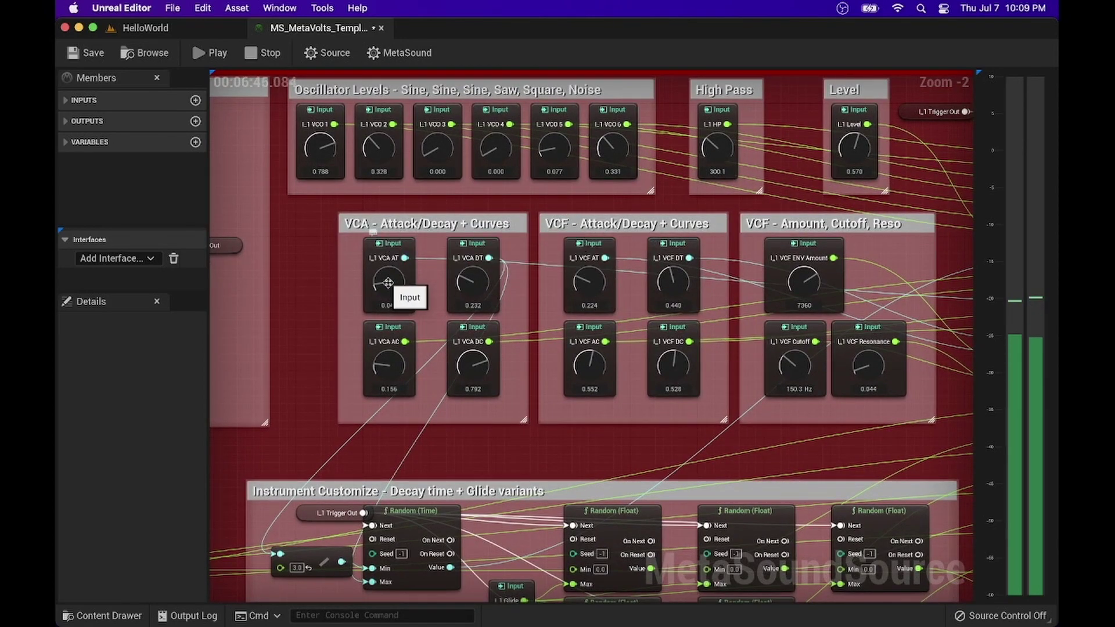
mouse_move(473, 284)
mouse_down()
mouse_move(475, 234)
mouse_move(473, 290)
mouse_up()
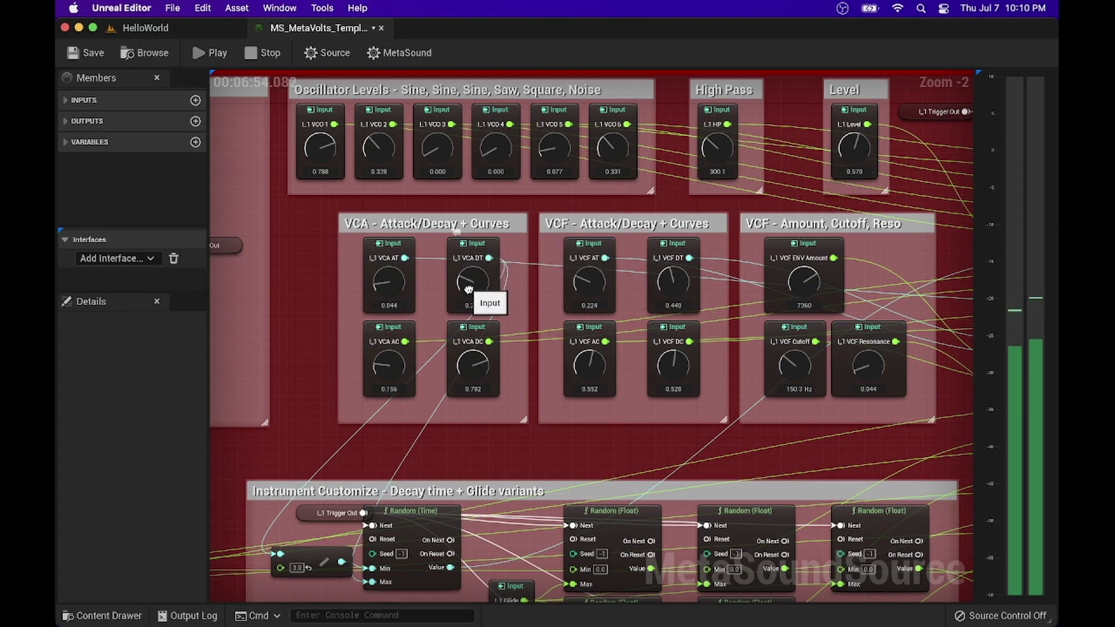
mouse_move(386, 279)
mouse_down()
mouse_move(379, 253)
mouse_move(370, 280)
mouse_up()
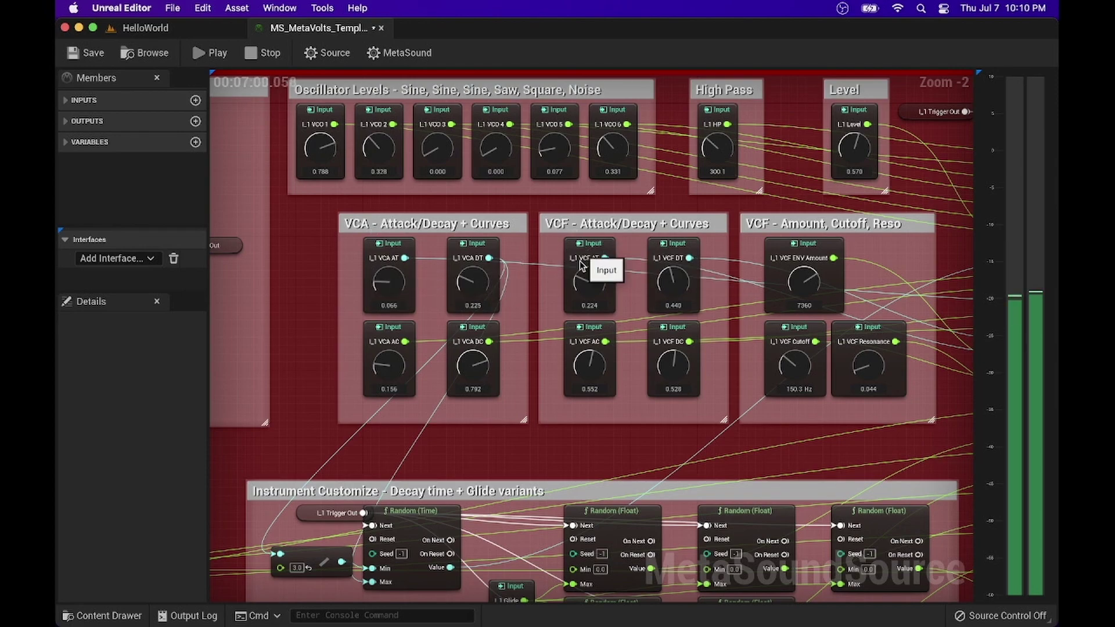
Examine Instrument 1's VCF attack, decay, envelope amount, cutoff and resonance inputs, and find the Instrument Customize section for decay time and glide
scroll(645, 276, right, 5)
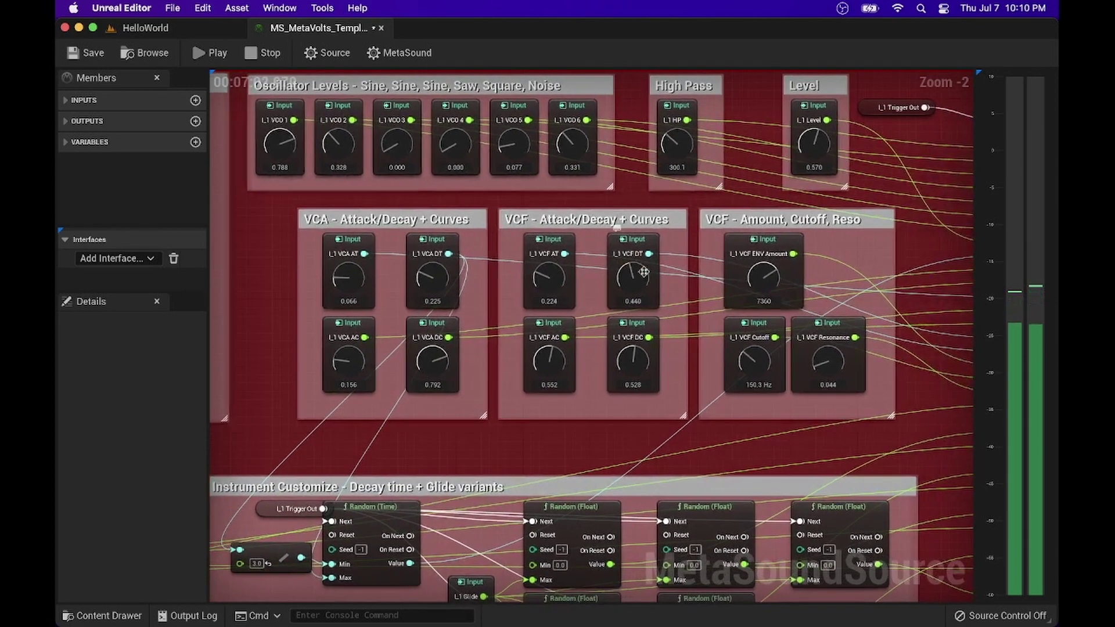
scroll(643, 276, down, 1)
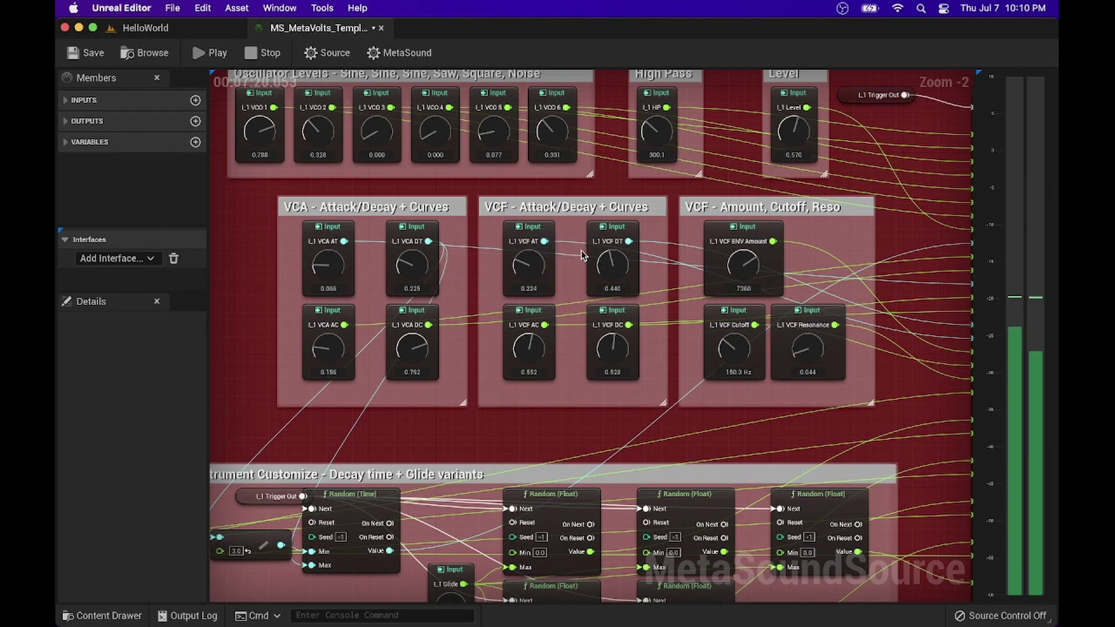
scroll(601, 264, down, 2)
drag(727, 238, 763, 276)
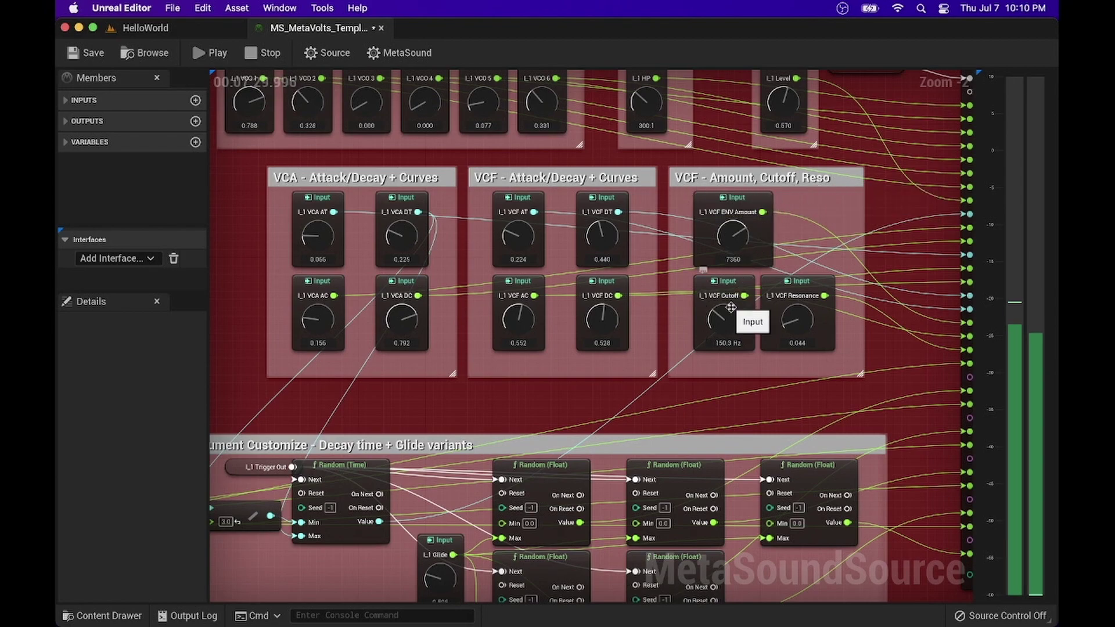
scroll(737, 317, down, 2)
scroll(733, 307, left, 10)
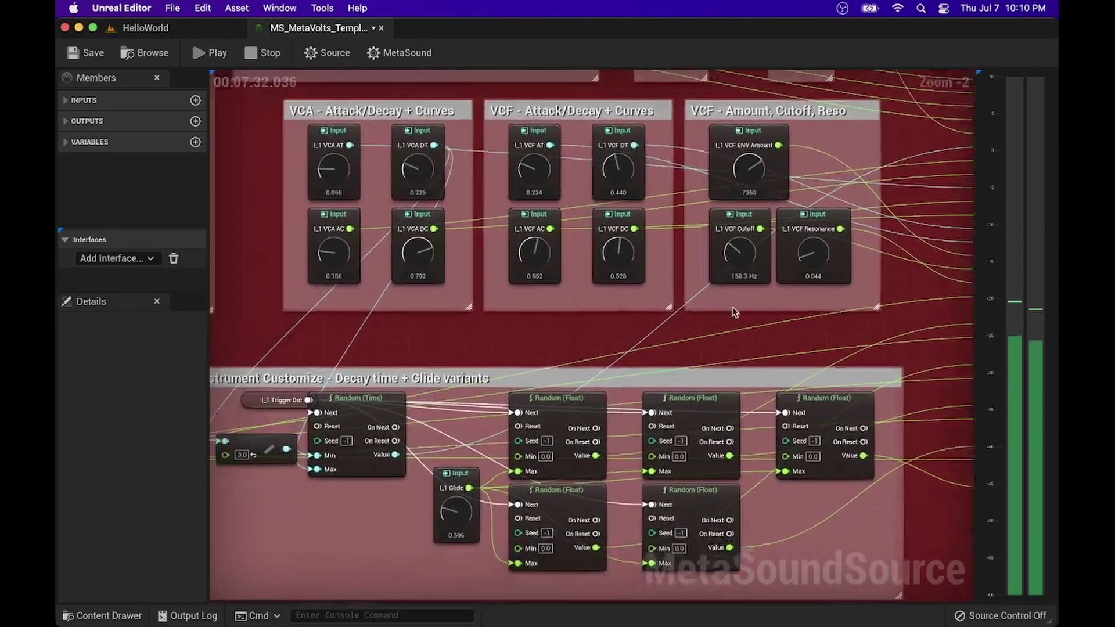
In Instrument 1's Instrument Customize section, raise the glide input I_1 Glide to about 0.754
scroll(735, 313, right, 4)
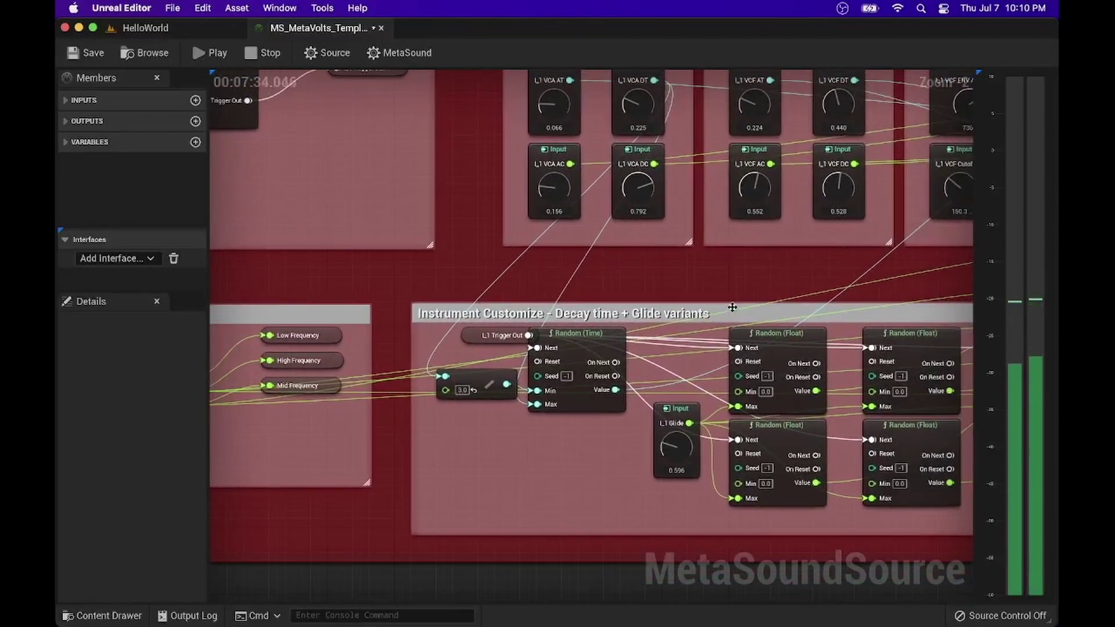
scroll(732, 306, right, 2)
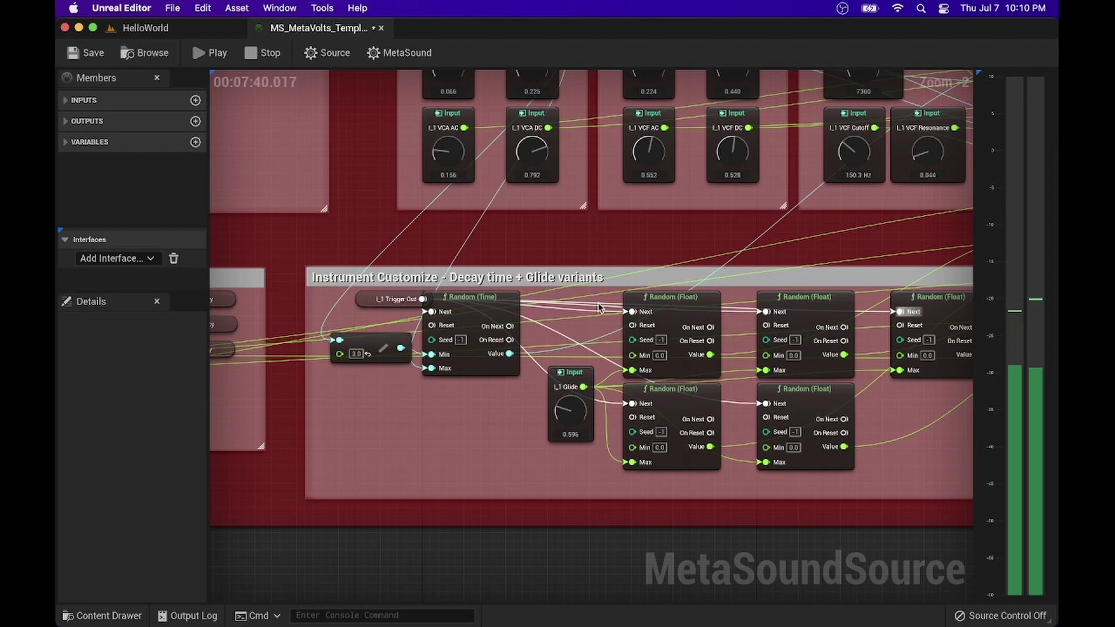
scroll(579, 333, right, 2)
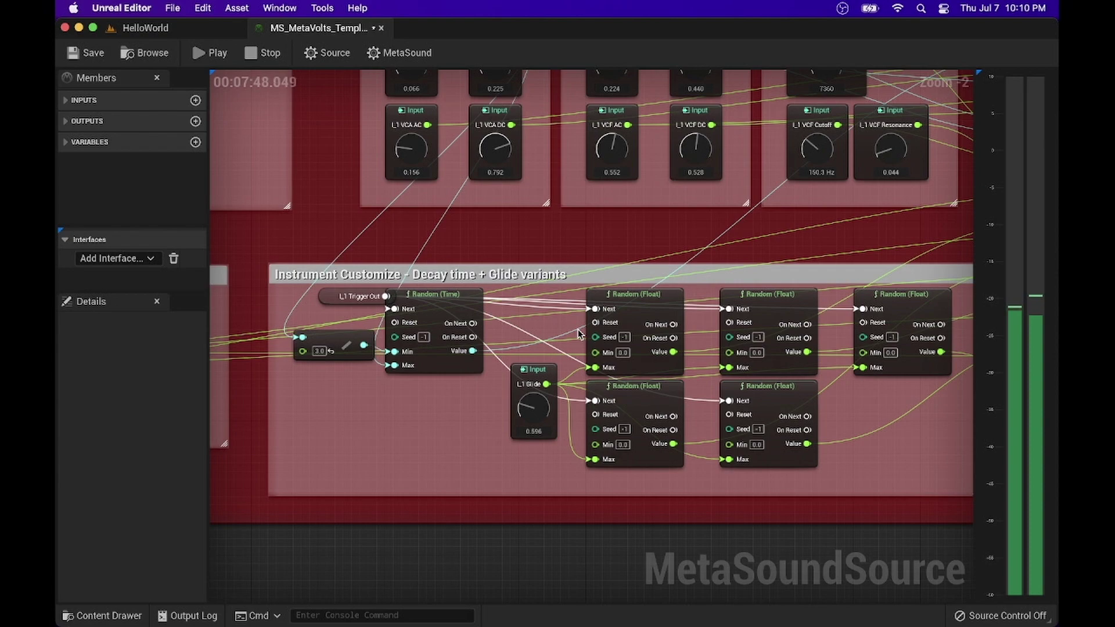
scroll(578, 334, right, 2)
scroll(579, 334, down, 1)
mouse_move(506, 397)
mouse_down()
mouse_move(497, 363)
mouse_move(487, 392)
mouse_move(507, 400)
mouse_up()
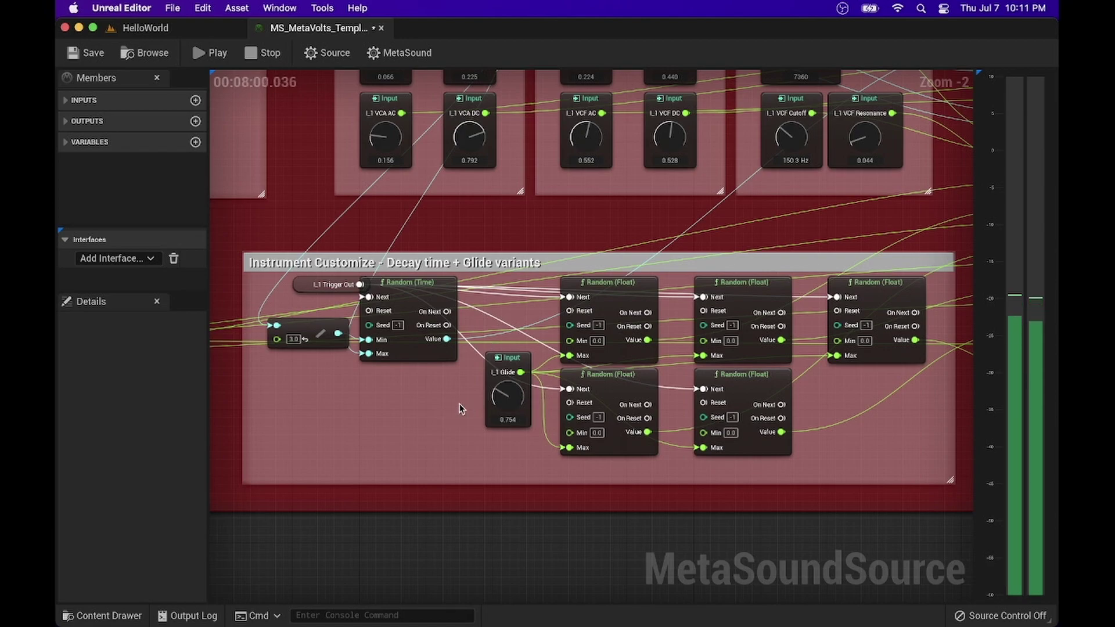
Examine how Instrument 1's glide, filter, envelope and level inputs connect to the MOD_MetaVolts_Synth-AD node
scroll(463, 402, right, 4)
scroll(465, 406, right, 10)
scroll(465, 407, up, 3)
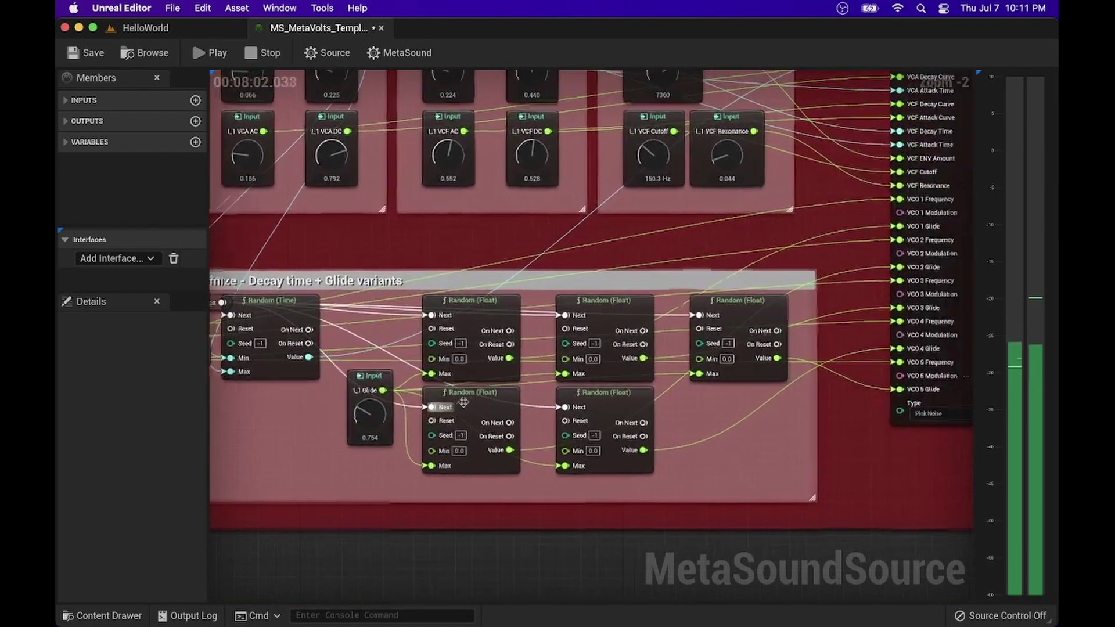
scroll(464, 402, up, 6)
scroll(463, 401, right, 4)
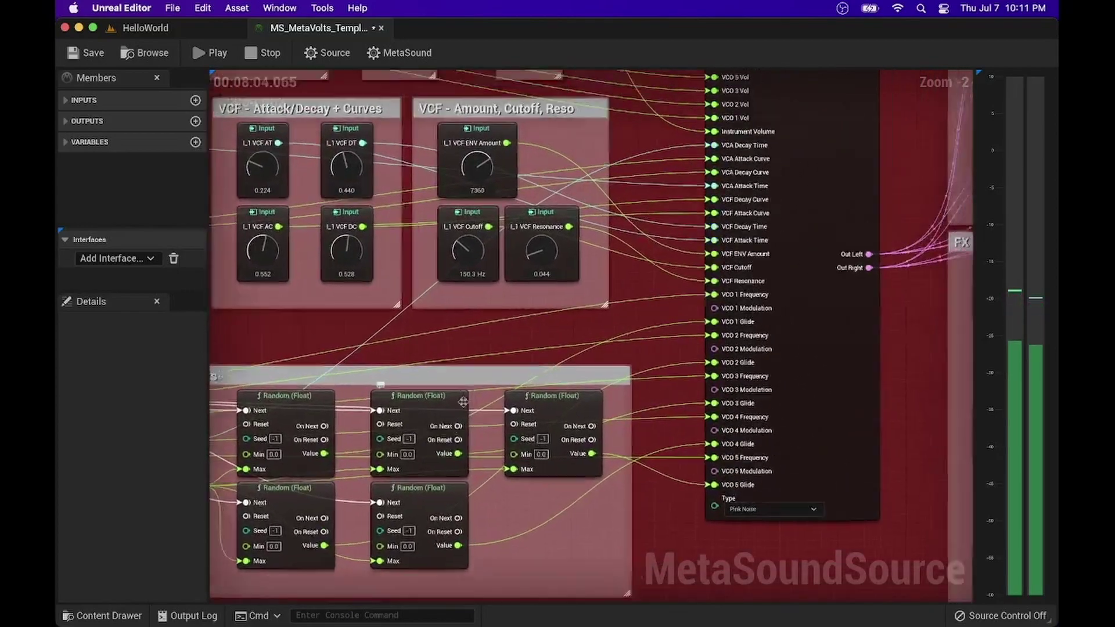
scroll(463, 401, down, 2)
scroll(464, 402, right, 5)
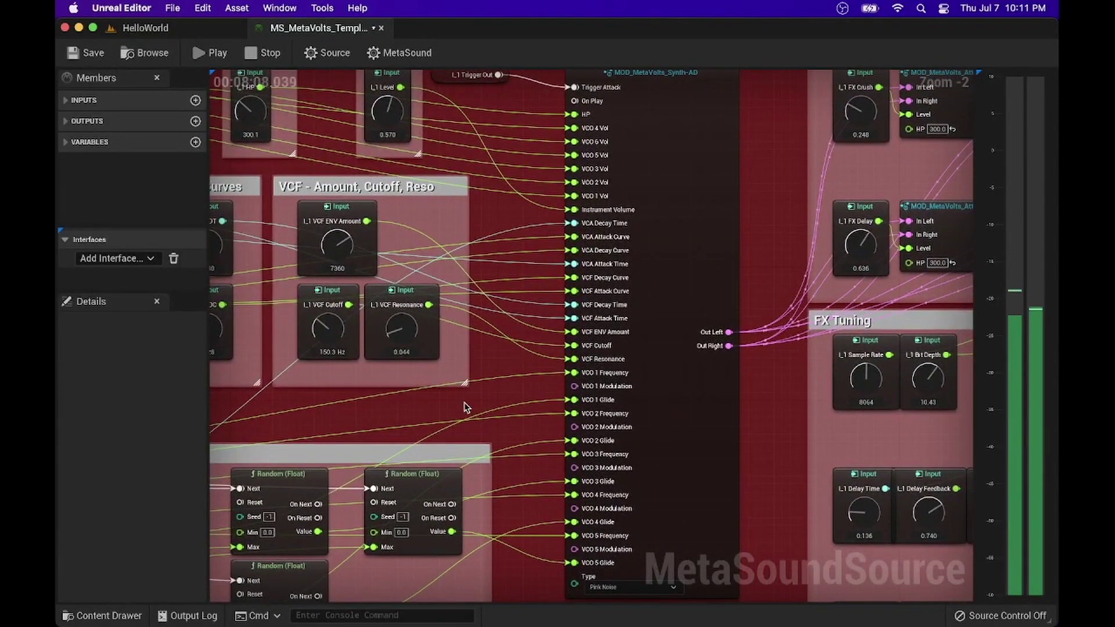
scroll(465, 406, down, 1)
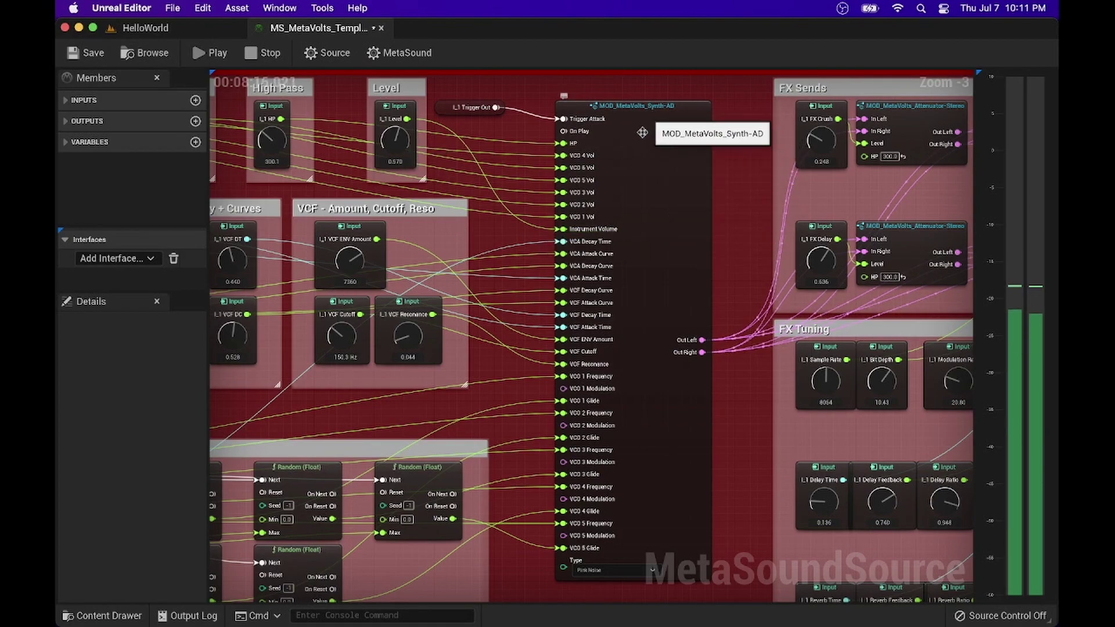
scroll(699, 225, right, 2)
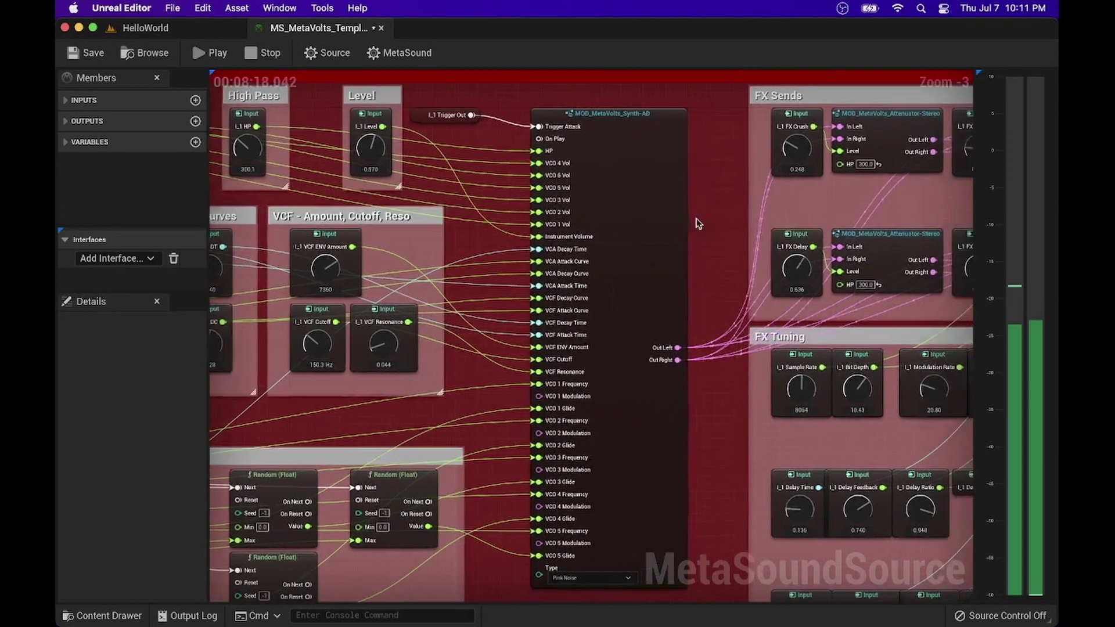
scroll(698, 224, down, 2)
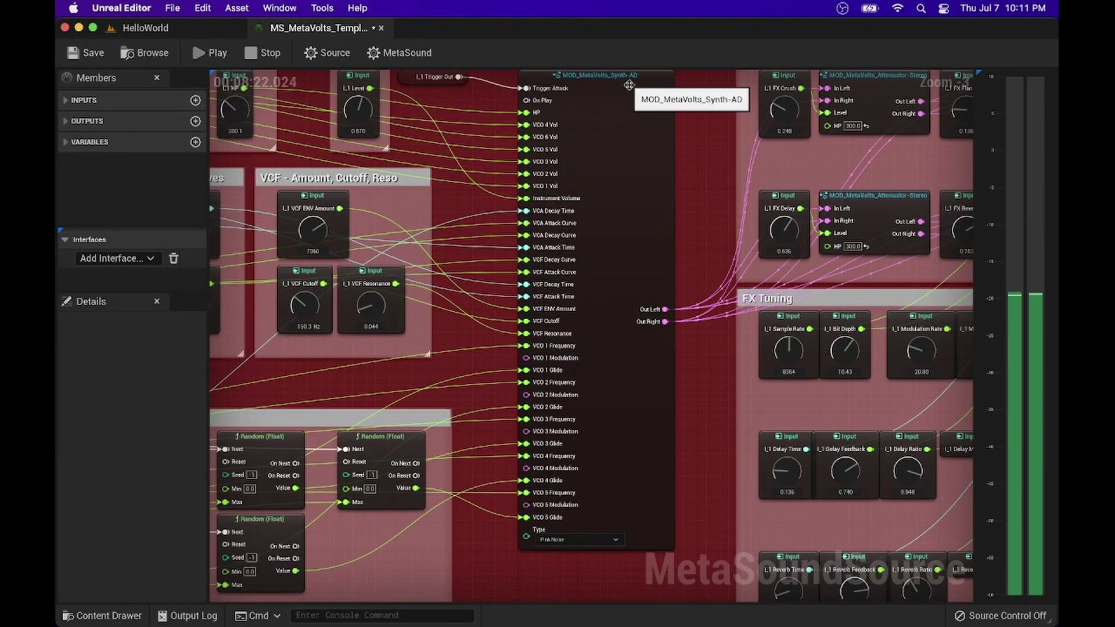
Open the MOD_MetaVolts_Synth-AD node's graph and dock its window as a tab beside the template
double_click(630, 110)
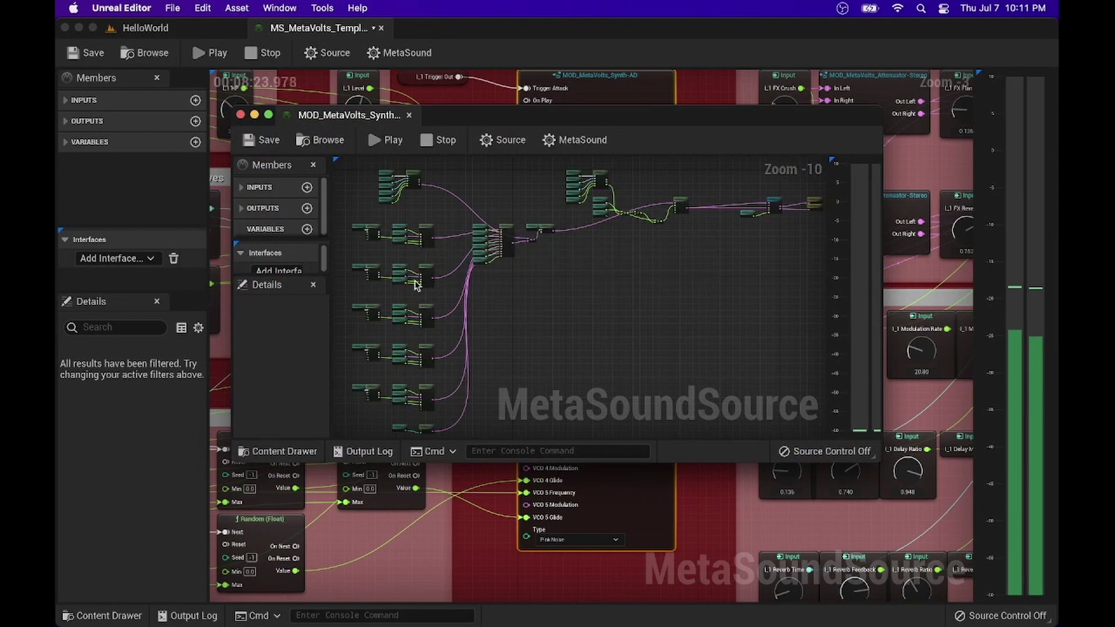
scroll(489, 314, up, 4)
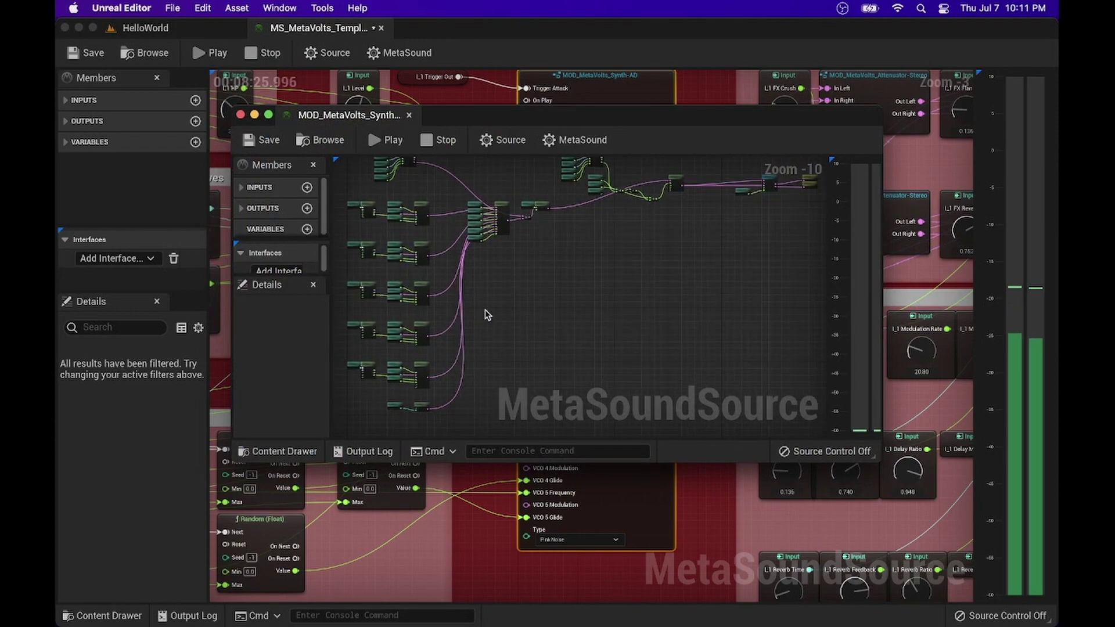
scroll(422, 227, up, 6)
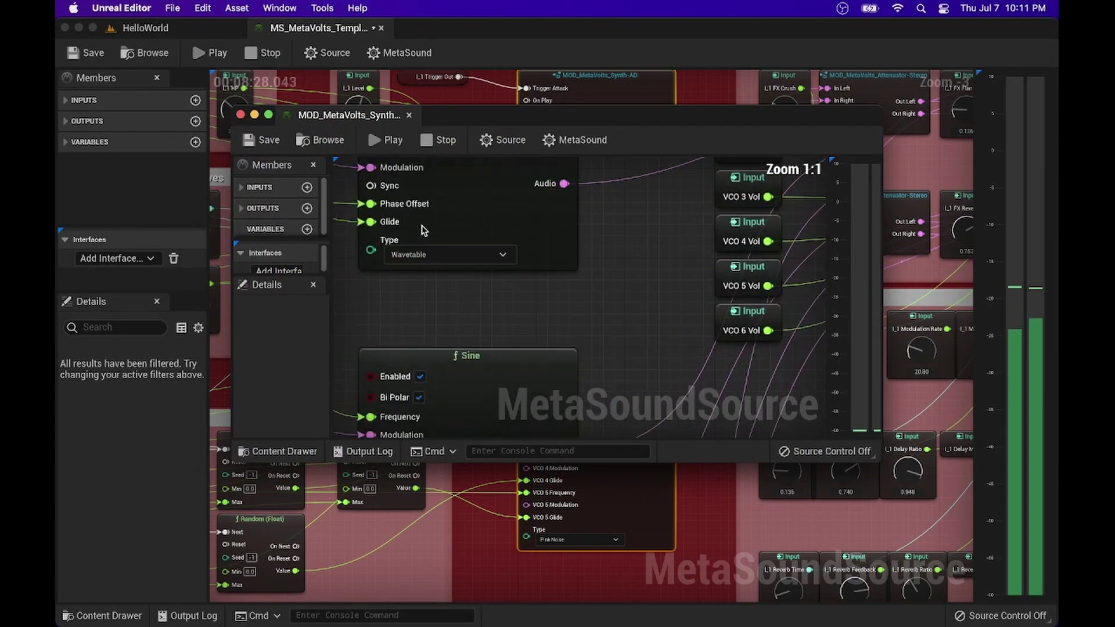
scroll(421, 226, down, 1)
drag(363, 113, 423, 30)
Examine the synth's oscillators, VCA envelope, mono mixer, high-pass filter and VCF chain, and close its graph
right_drag(450, 181, 721, 274)
scroll(451, 182, down, 4)
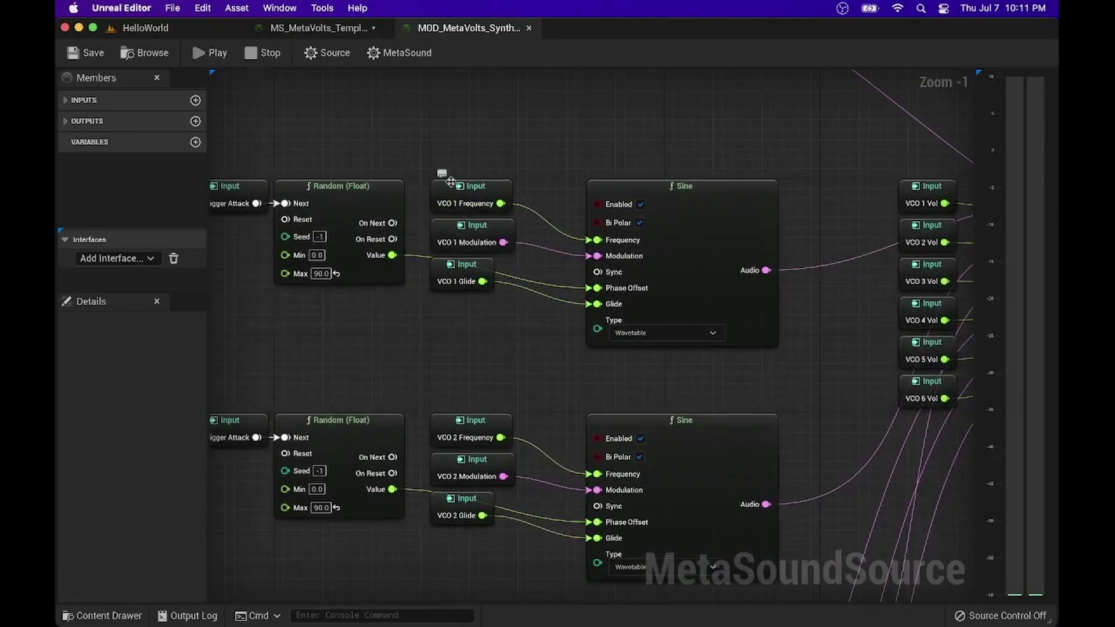
mouse_move(601, 142)
right_down()
mouse_move(594, 106)
mouse_move(603, 145)
right_up()
scroll(602, 144, up, 1)
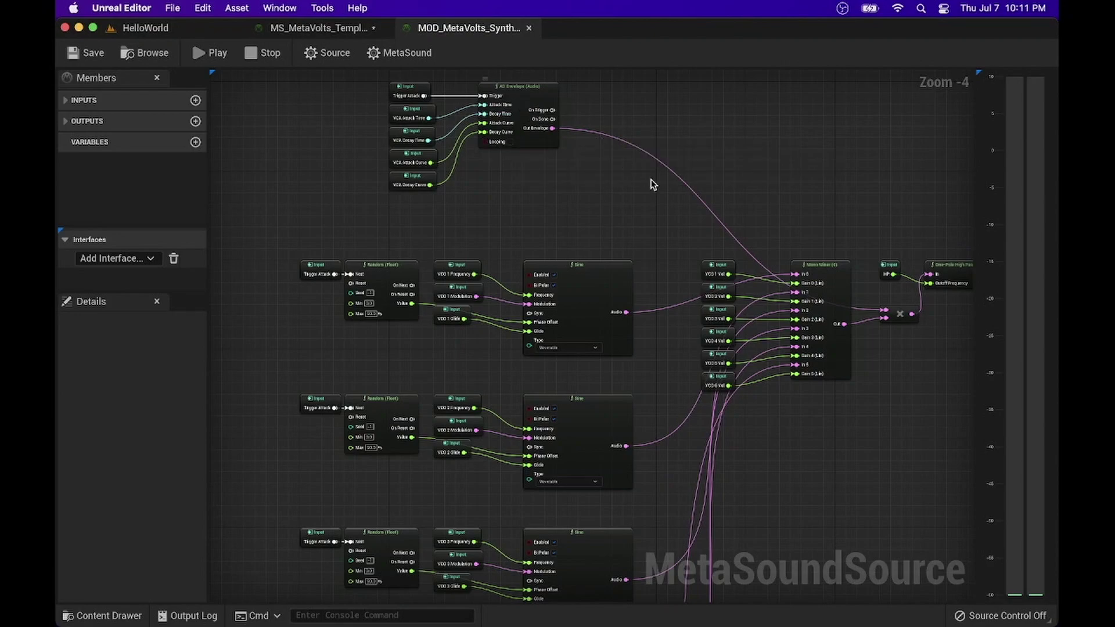
right_drag(653, 181, 536, 70)
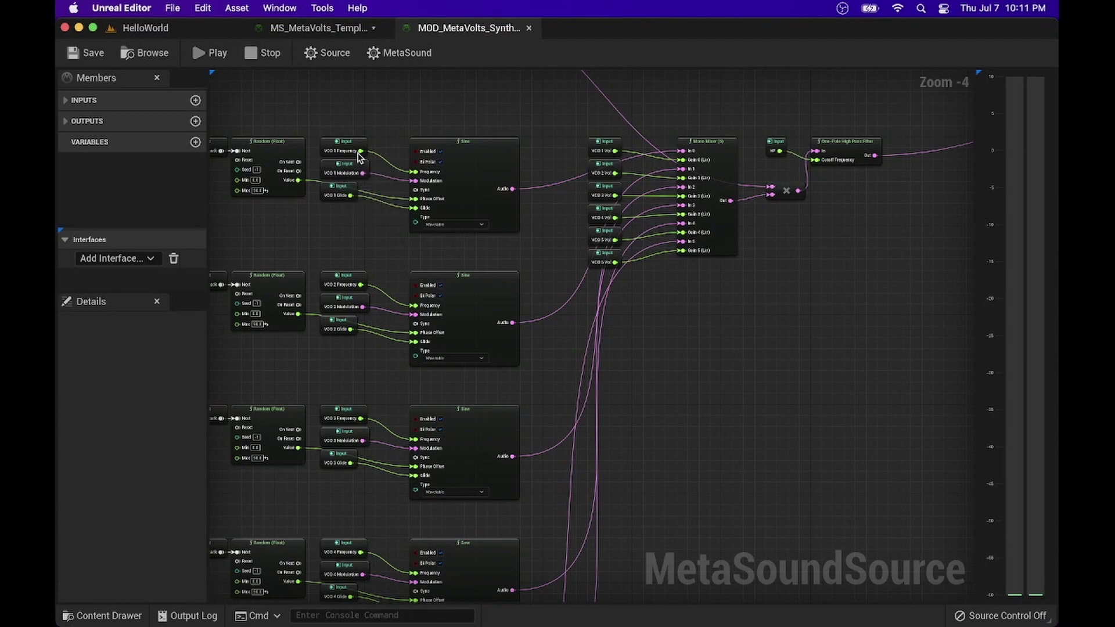
right_drag(583, 213, 364, 279)
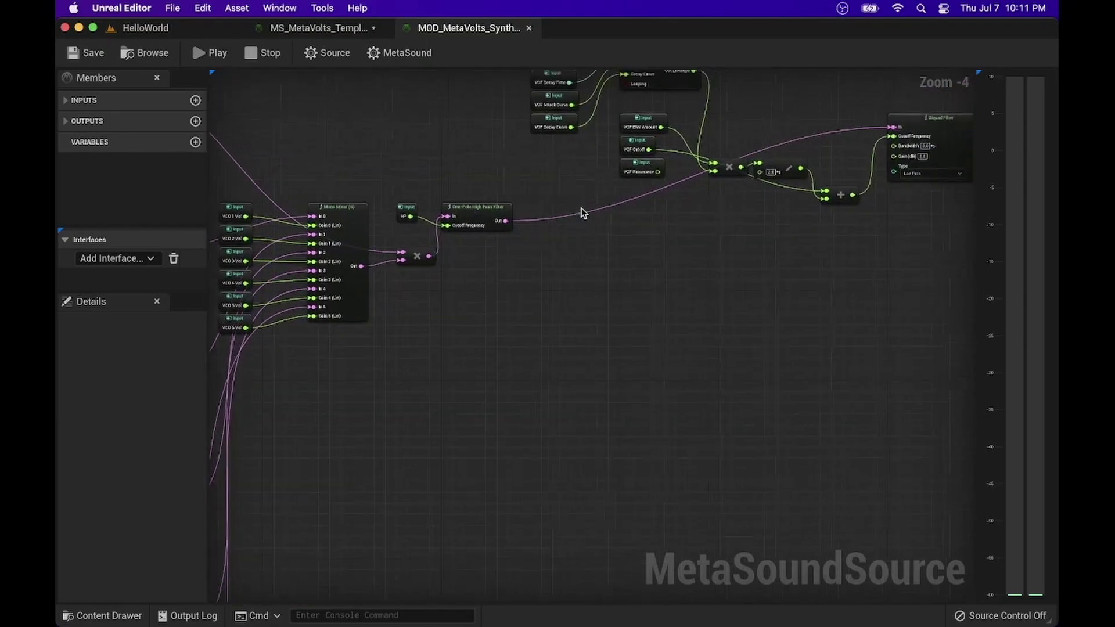
scroll(583, 213, up, 3)
scroll(583, 213, right, 4)
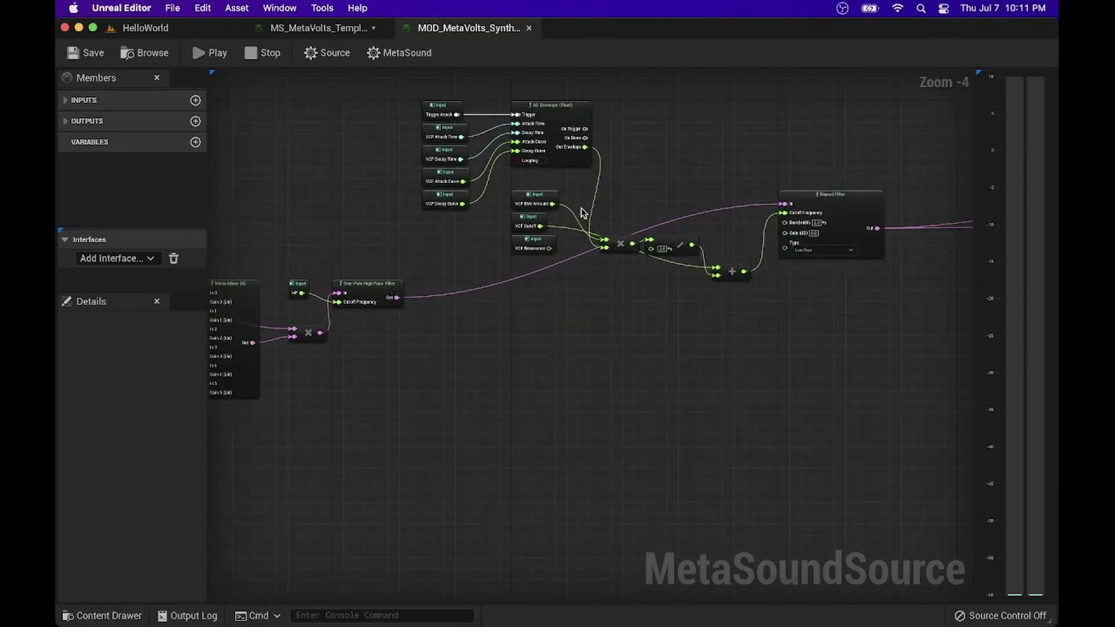
scroll(583, 212, right, 4)
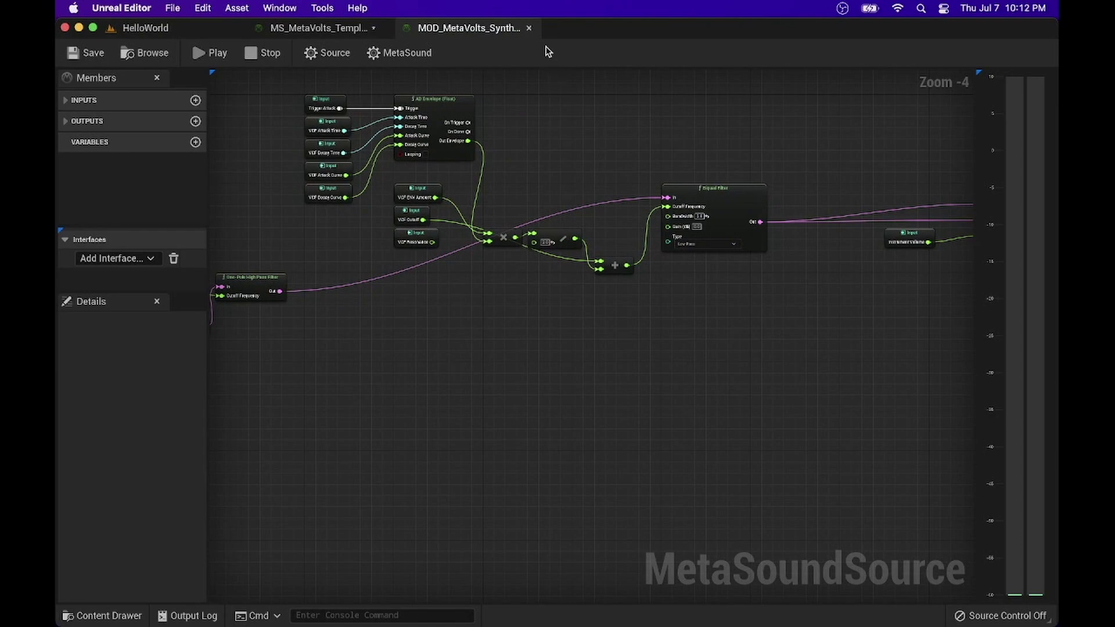
click(528, 27)
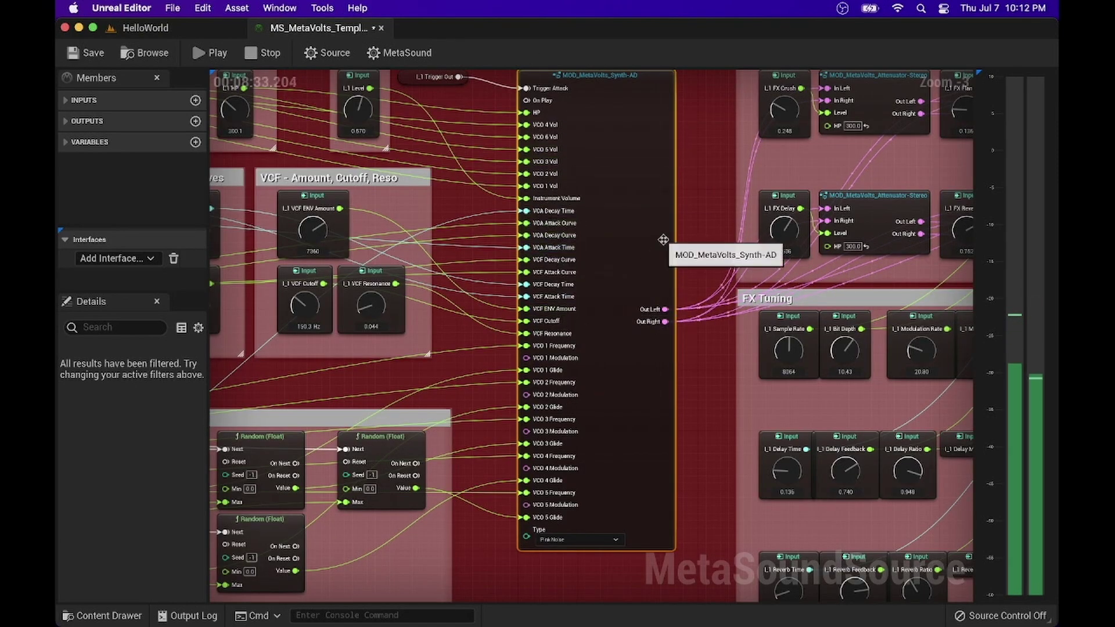
Examine Instrument 1's FX Sends and FX Tuning inputs and how they connect to the MOD_MetaVolts_FX-Chain node
scroll(708, 235, right, 3)
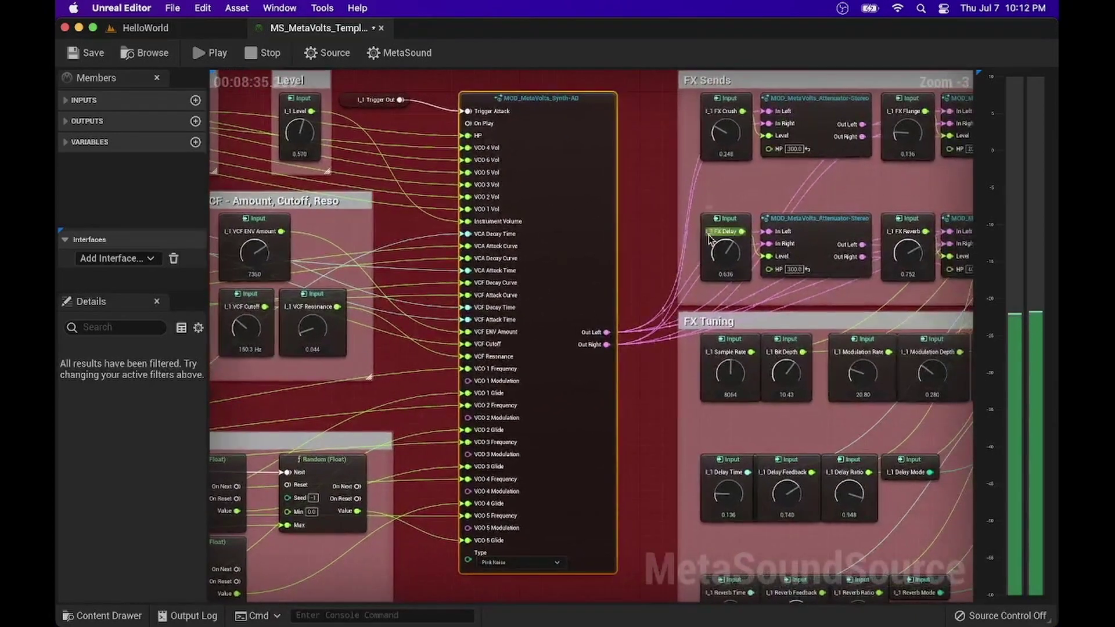
scroll(708, 237, right, 5)
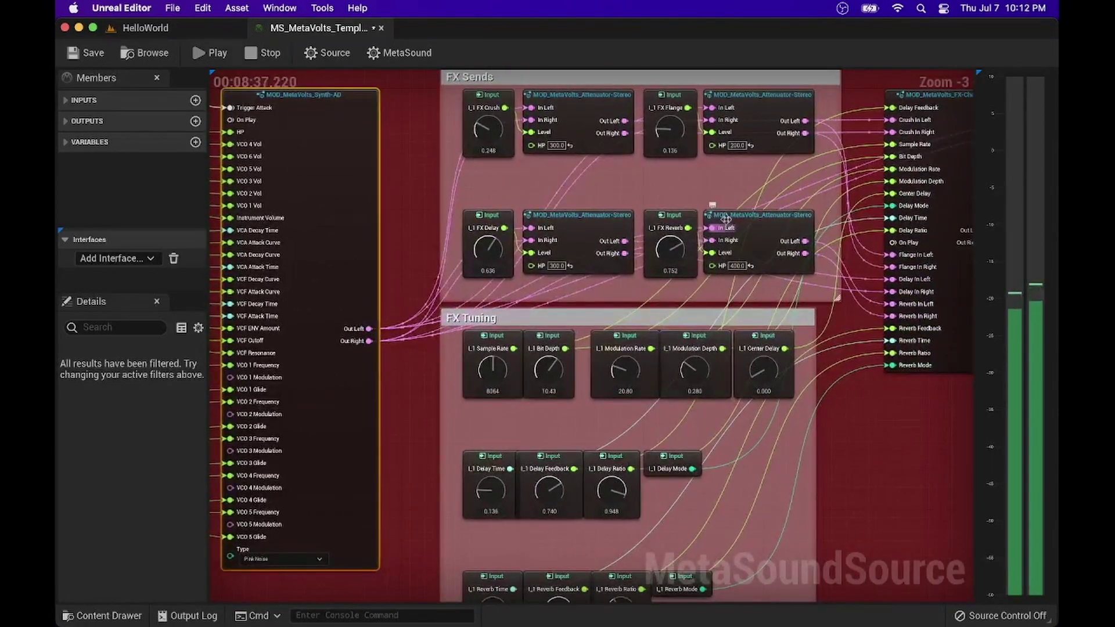
scroll(849, 193, right, 3)
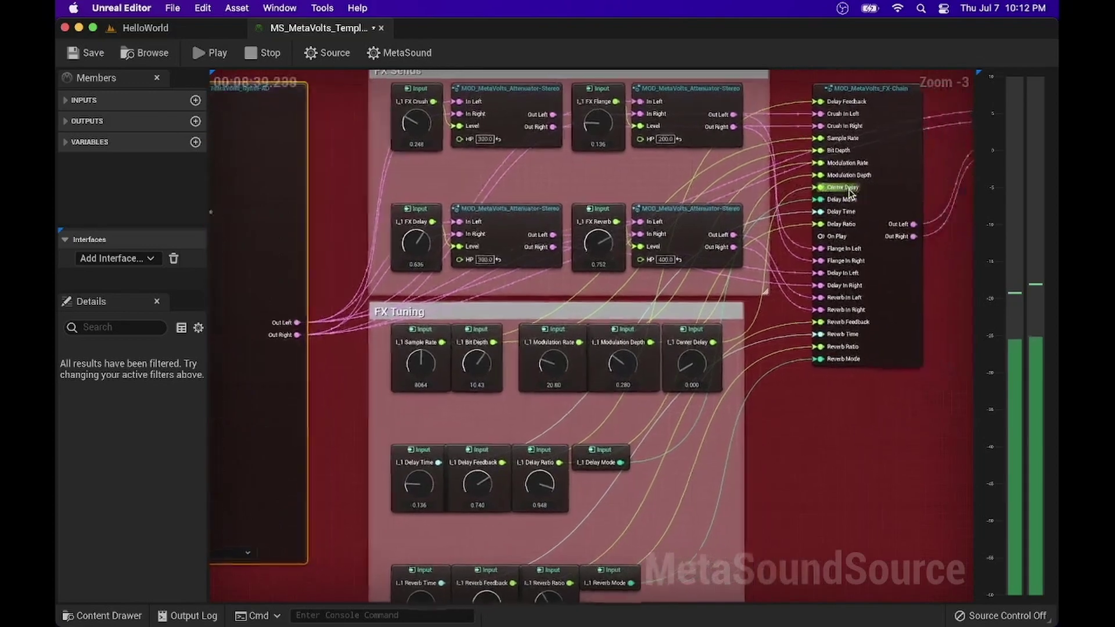
scroll(938, 194, right, 3)
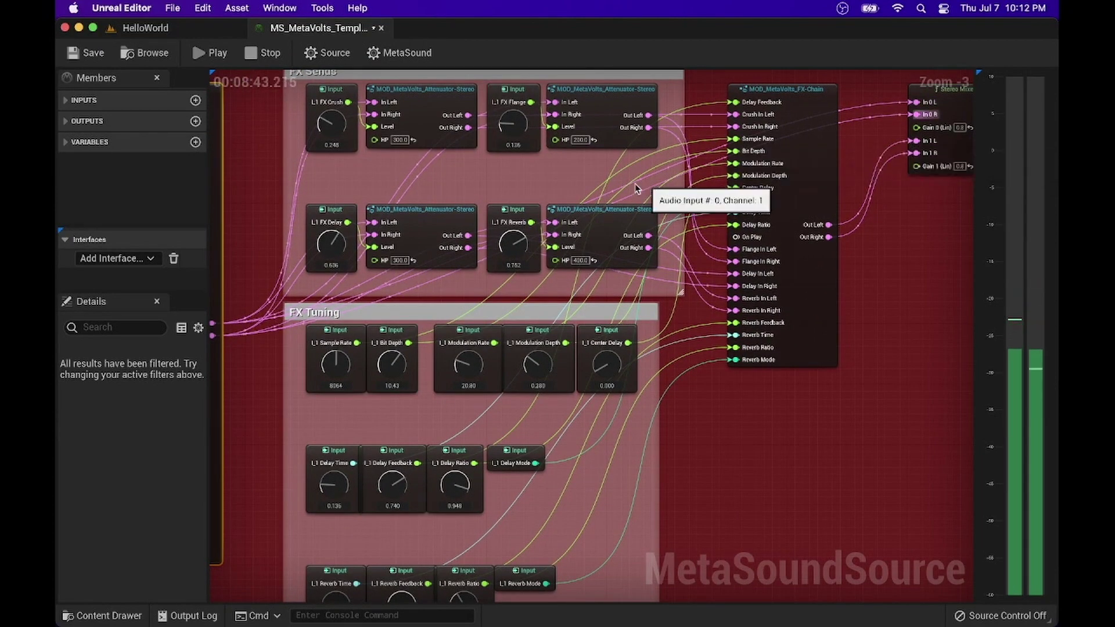
scroll(617, 183, left, 2)
scroll(616, 180, left, 2)
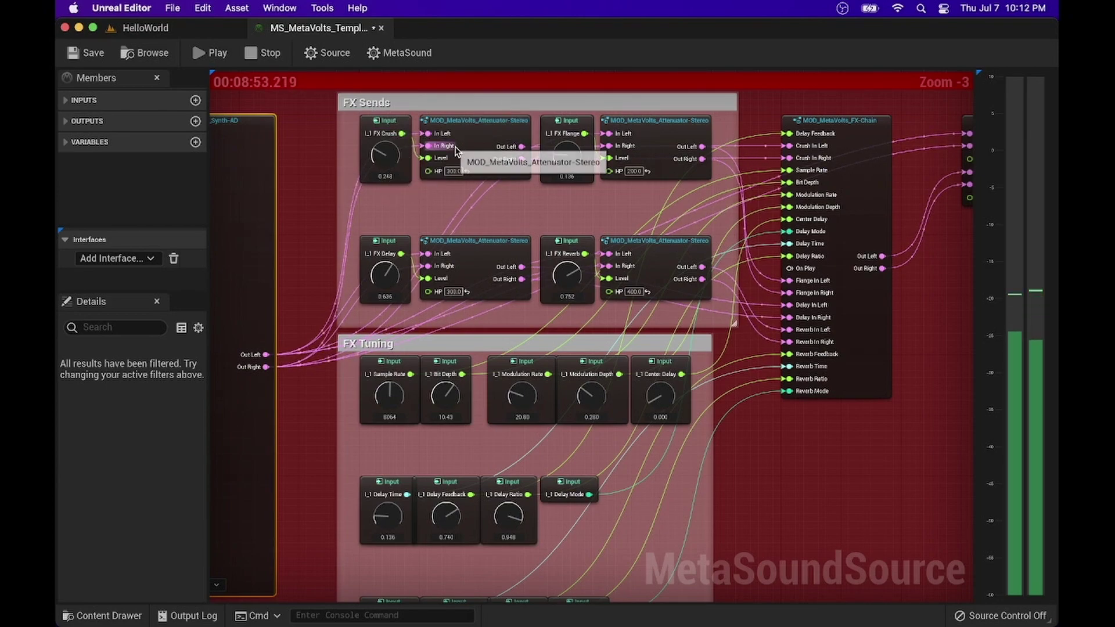
scroll(455, 149, up, 1)
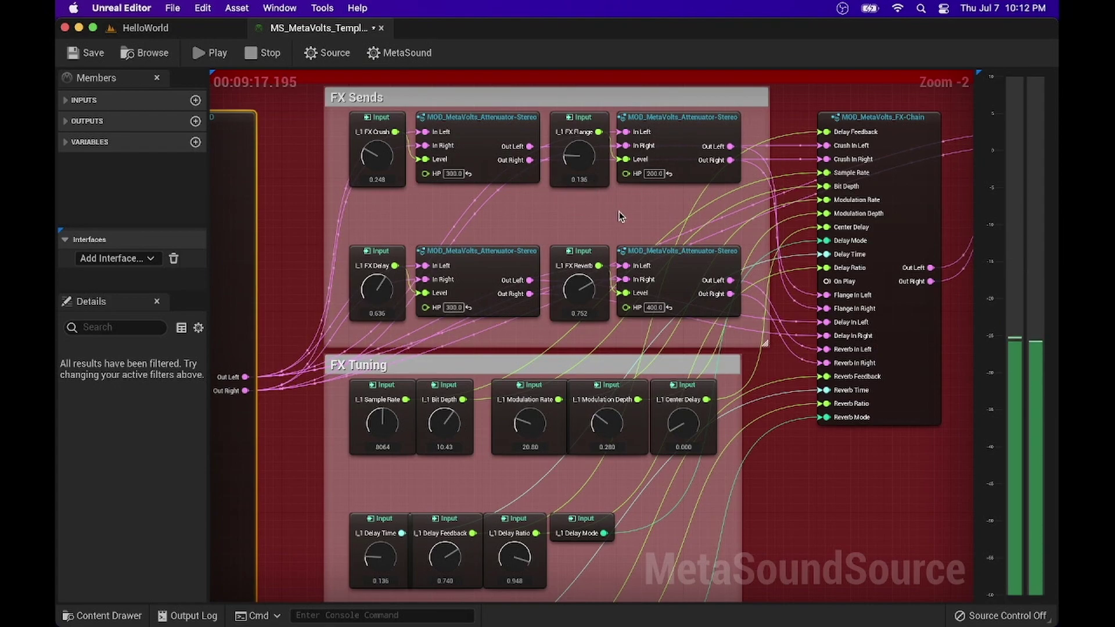
scroll(575, 204, down, 2)
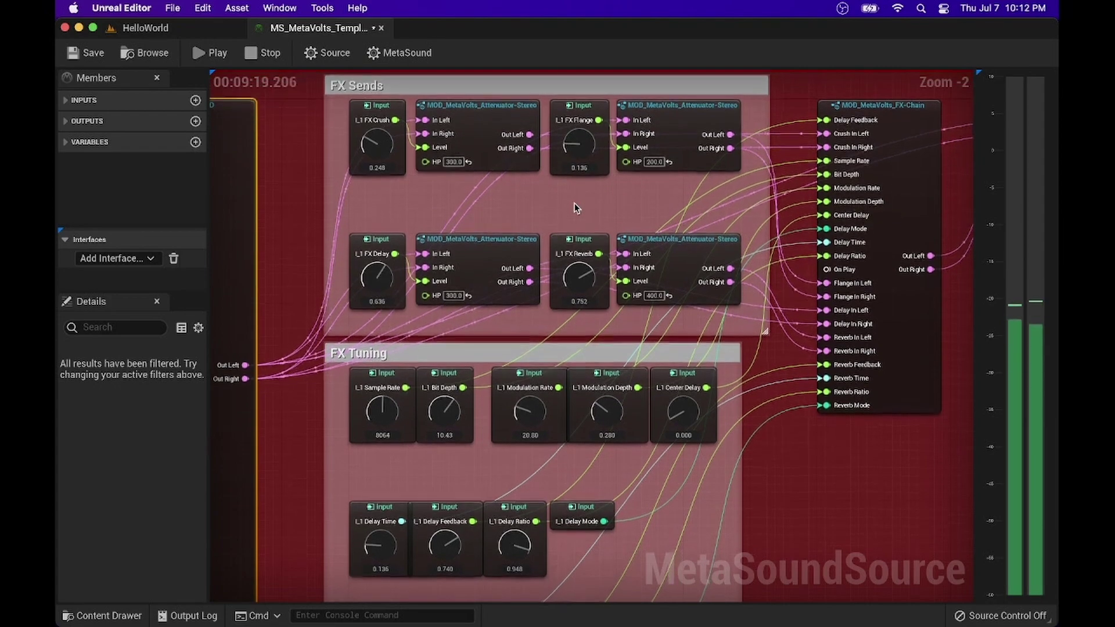
scroll(575, 208, down, 5)
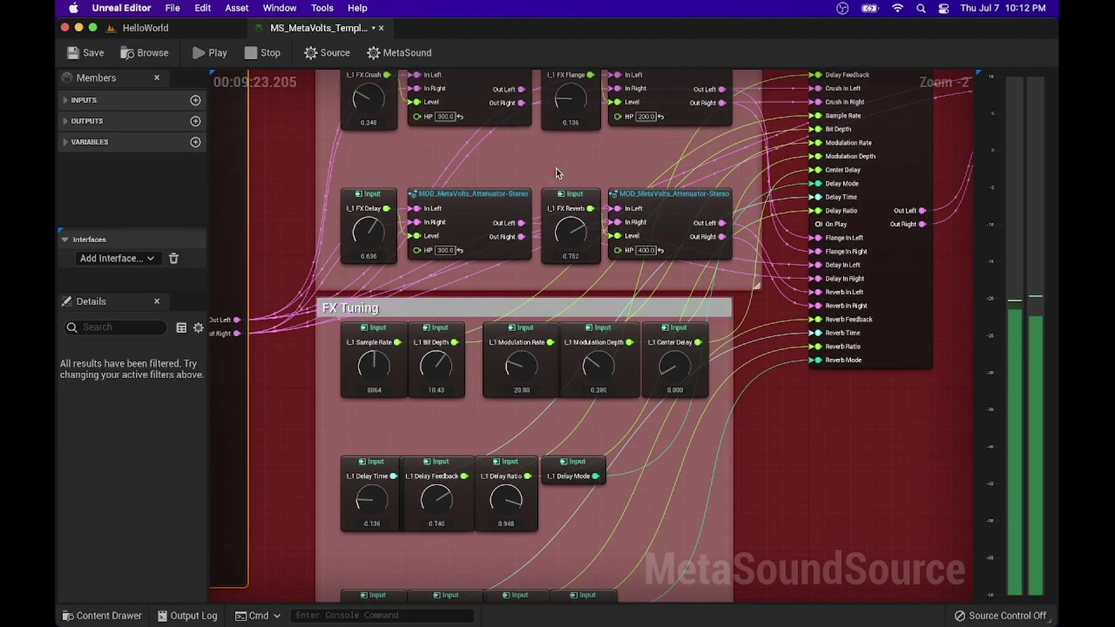
scroll(557, 173, down, 2)
scroll(558, 173, up, 4)
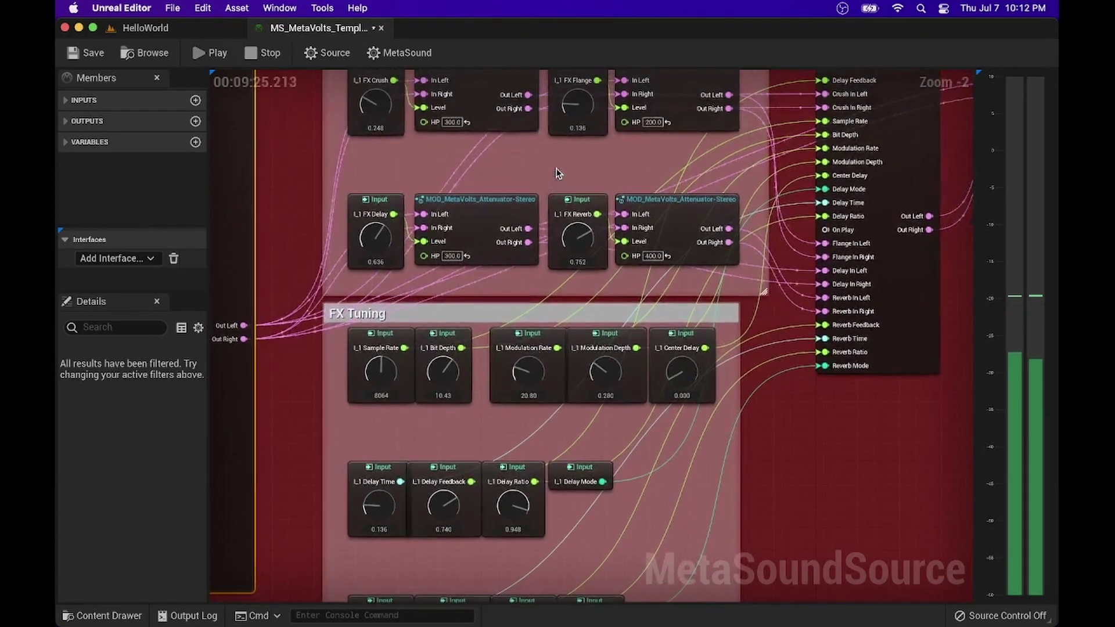
scroll(720, 166, right, 3)
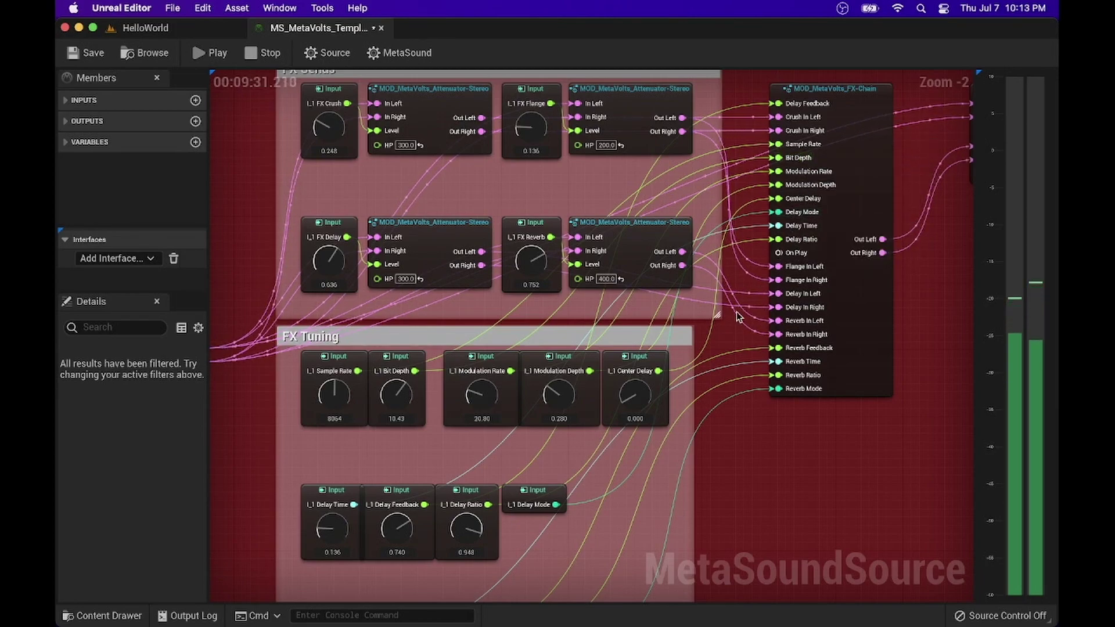
scroll(704, 335, down, 5)
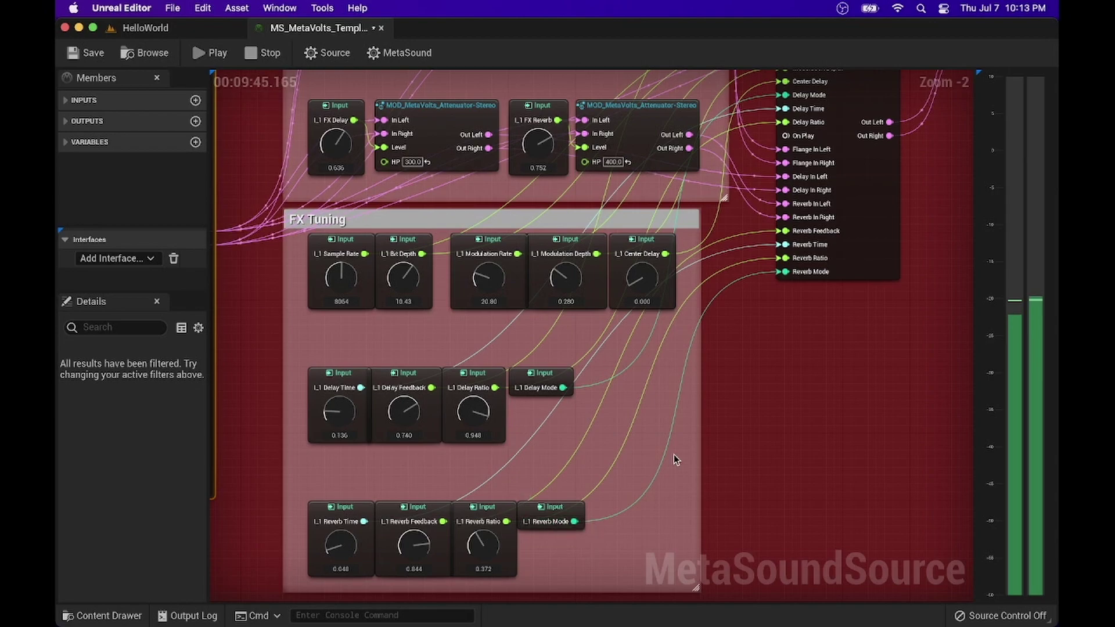
Follow Instrument 1's output to the Instrument Mixer volumes and the stereo mixer in the Master Mix section
scroll(674, 454, up, 5)
scroll(674, 455, right, 5)
scroll(674, 454, right, 20)
scroll(673, 454, up, 2)
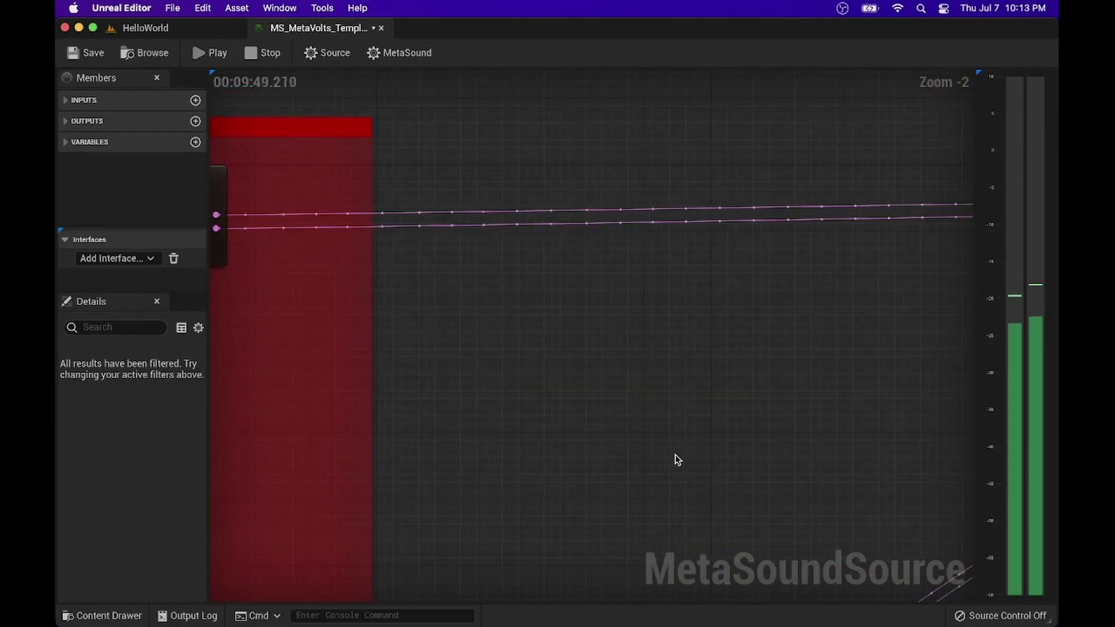
scroll(675, 460, down, 4)
scroll(892, 399, right, 3)
scroll(891, 399, down, 1)
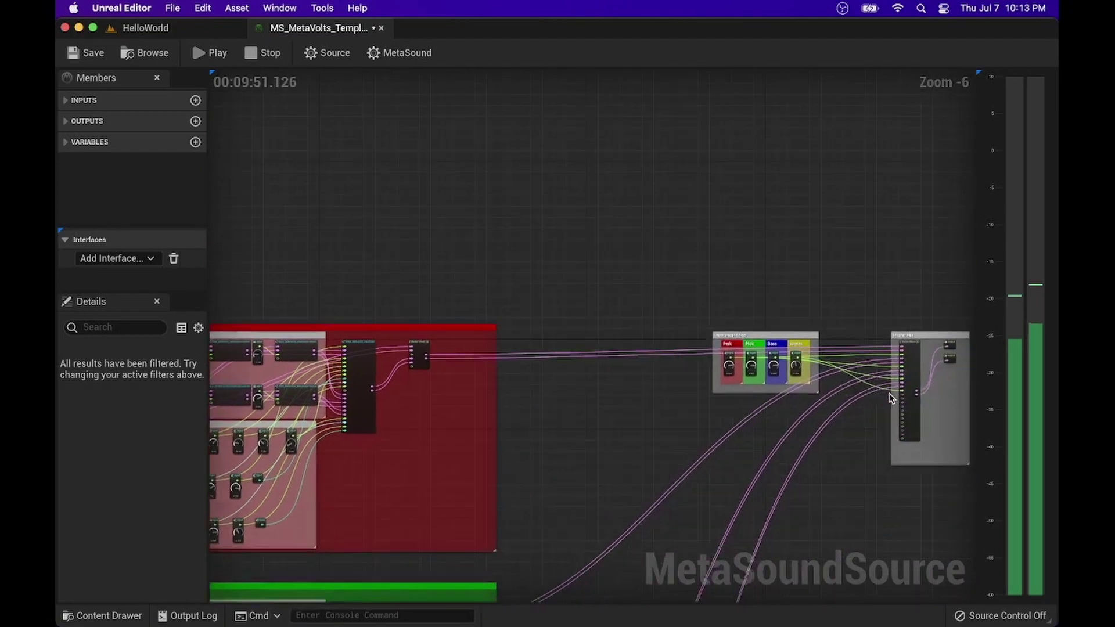
scroll(891, 396, up, 6)
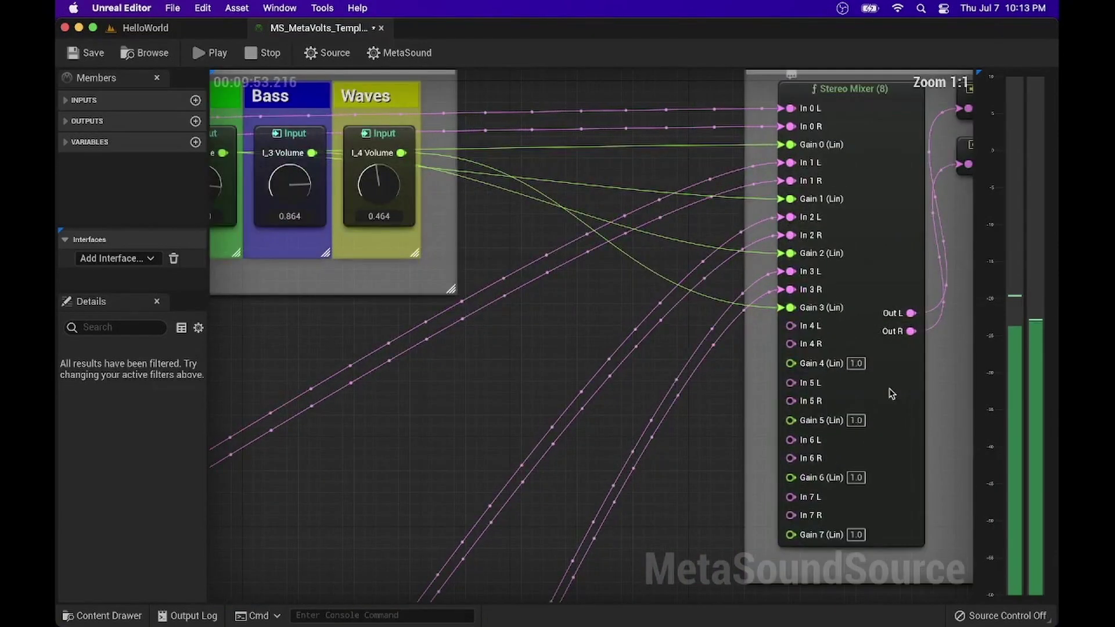
scroll(892, 393, down, 2)
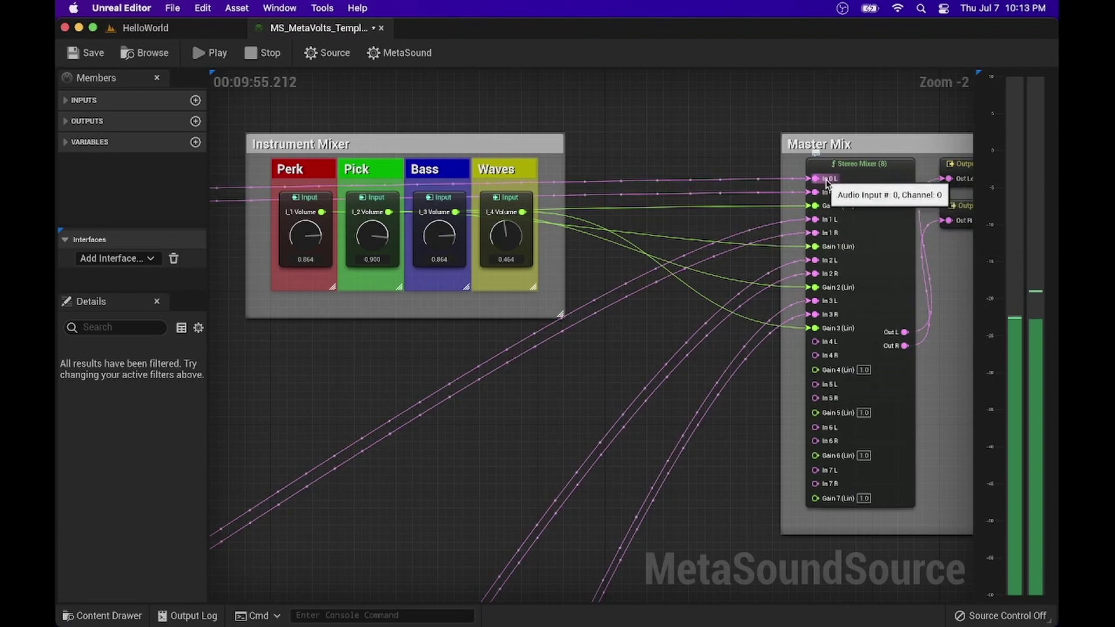
Set the Perk instrument's volume to 0.687 in the Instrument Mixer
right_drag(724, 252, 792, 262)
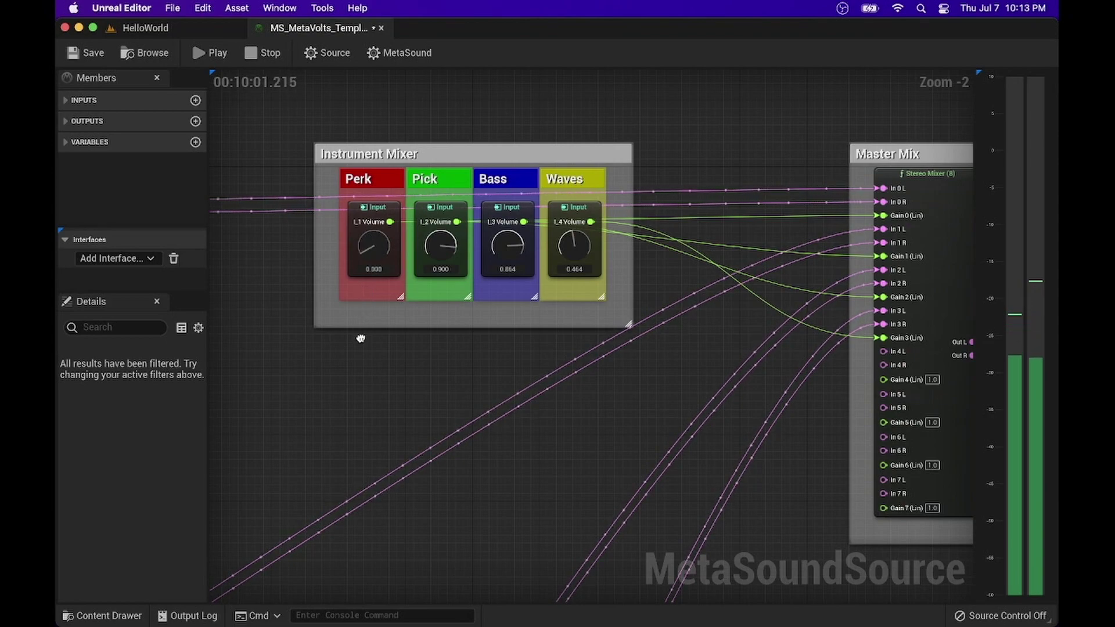
drag(374, 259, 365, 196)
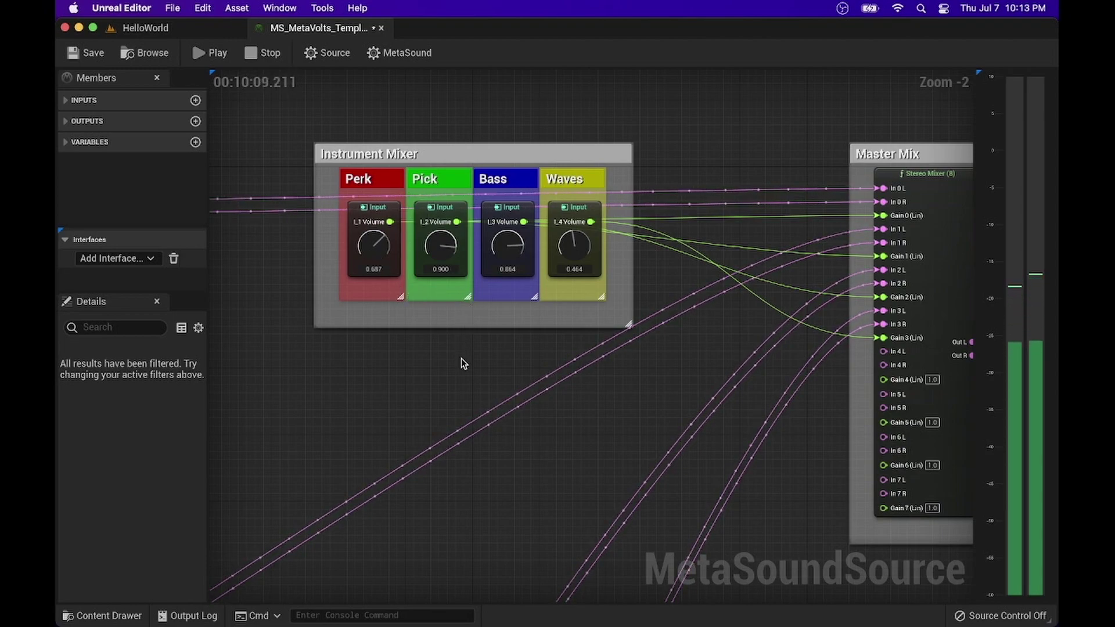
Locate Instrument 2 and examine the step inputs and MOD_MetaVolts_Sequencer node in its Rhythm + Note Sampling Sequencer section
scroll(462, 358, down, 1)
scroll(461, 358, down, 1)
right_drag(461, 358, 461, 359)
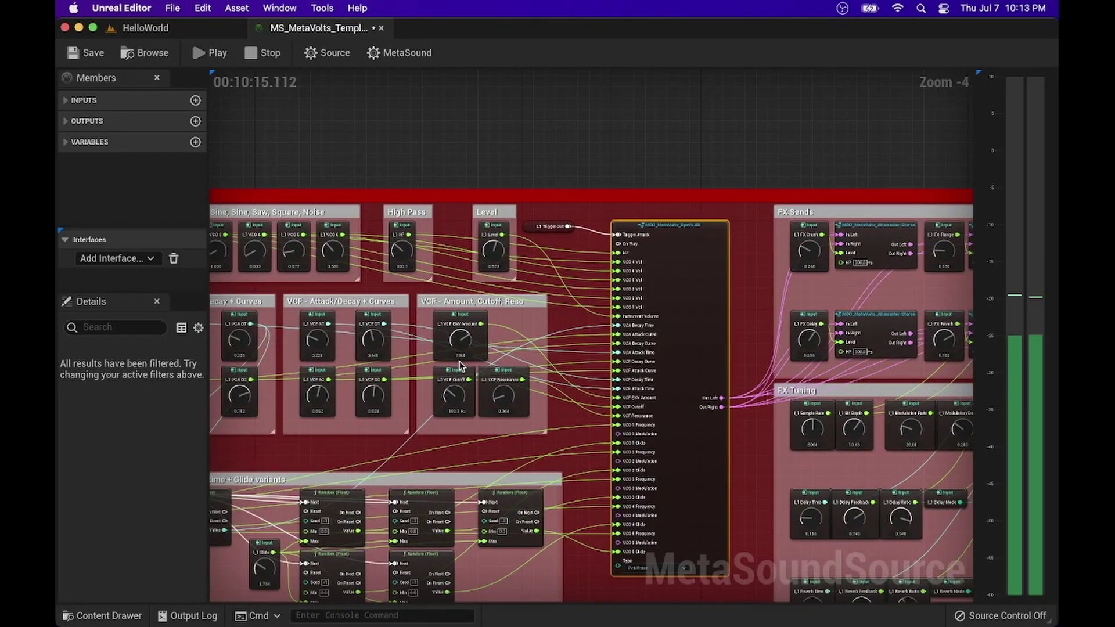
scroll(459, 361, left, 10)
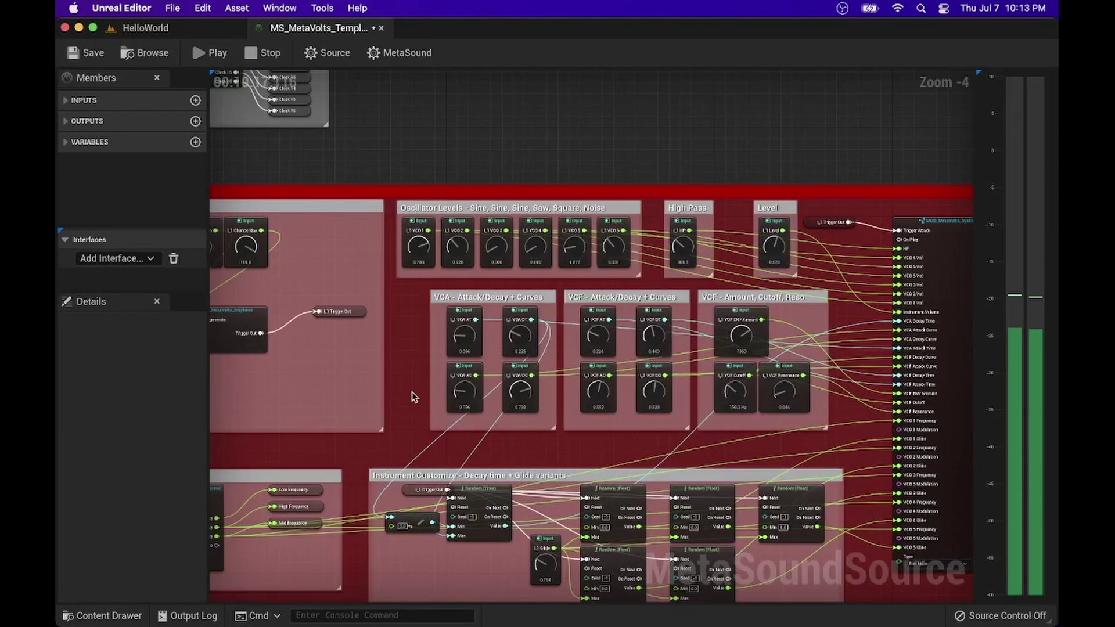
scroll(413, 397, left, 5)
scroll(414, 397, down, 2)
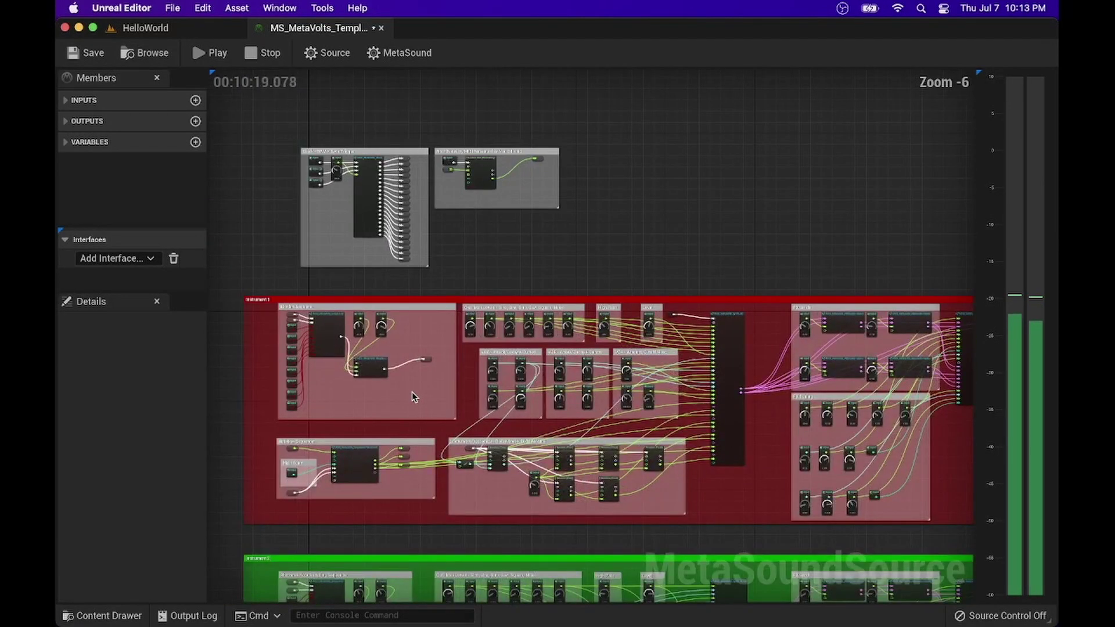
scroll(424, 407, down, 8)
scroll(437, 416, down, 2)
scroll(437, 416, up, 3)
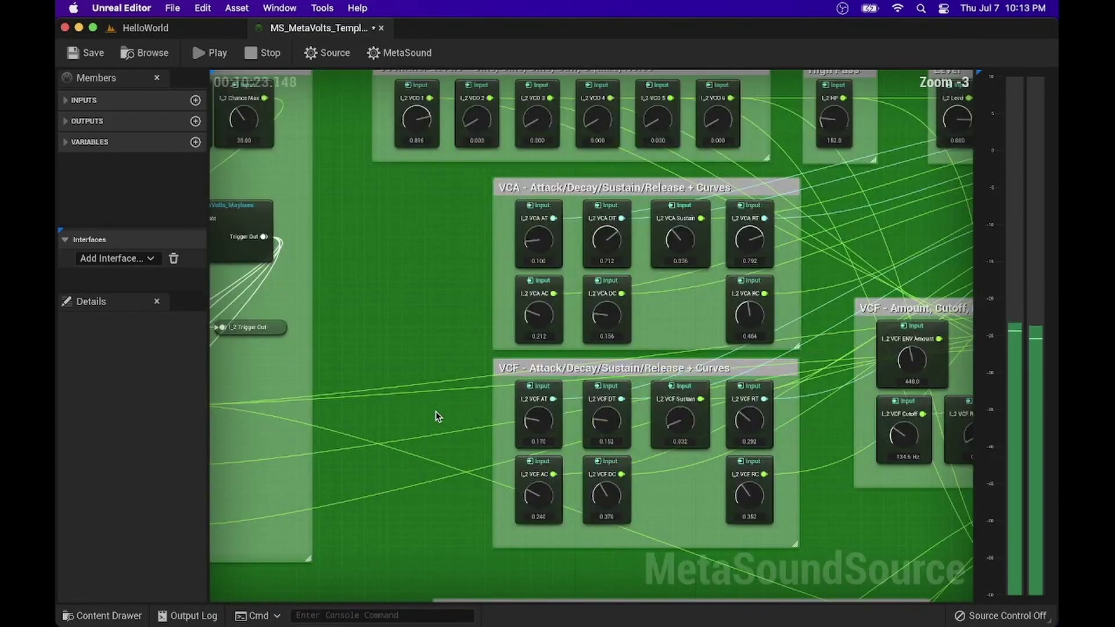
scroll(437, 416, left, 6)
scroll(437, 416, up, 3)
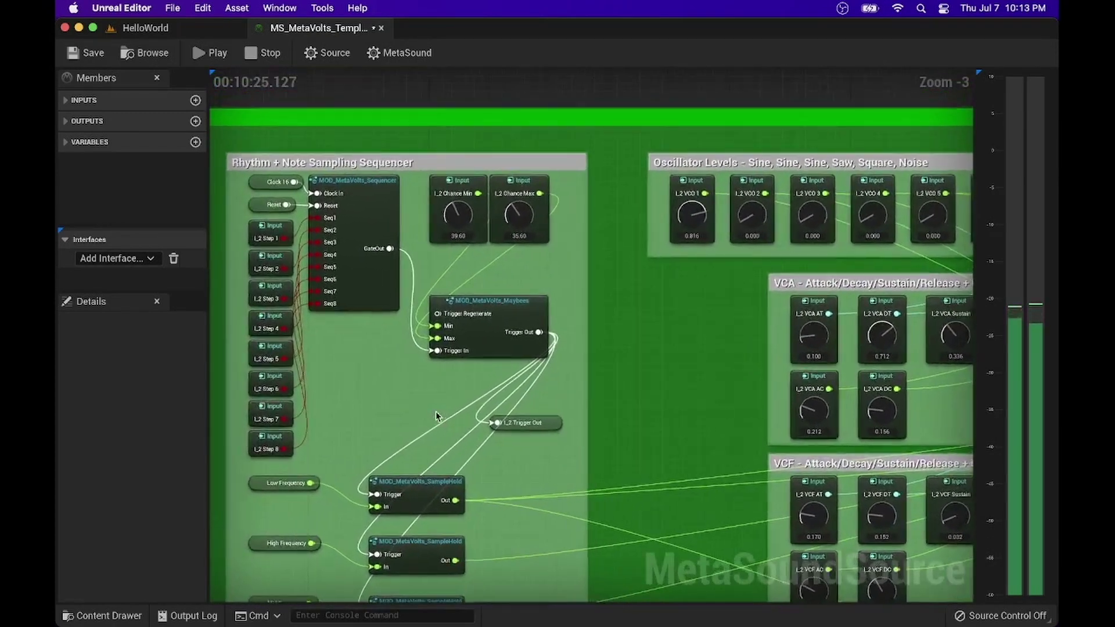
scroll(436, 411, left, 1)
scroll(436, 411, down, 1)
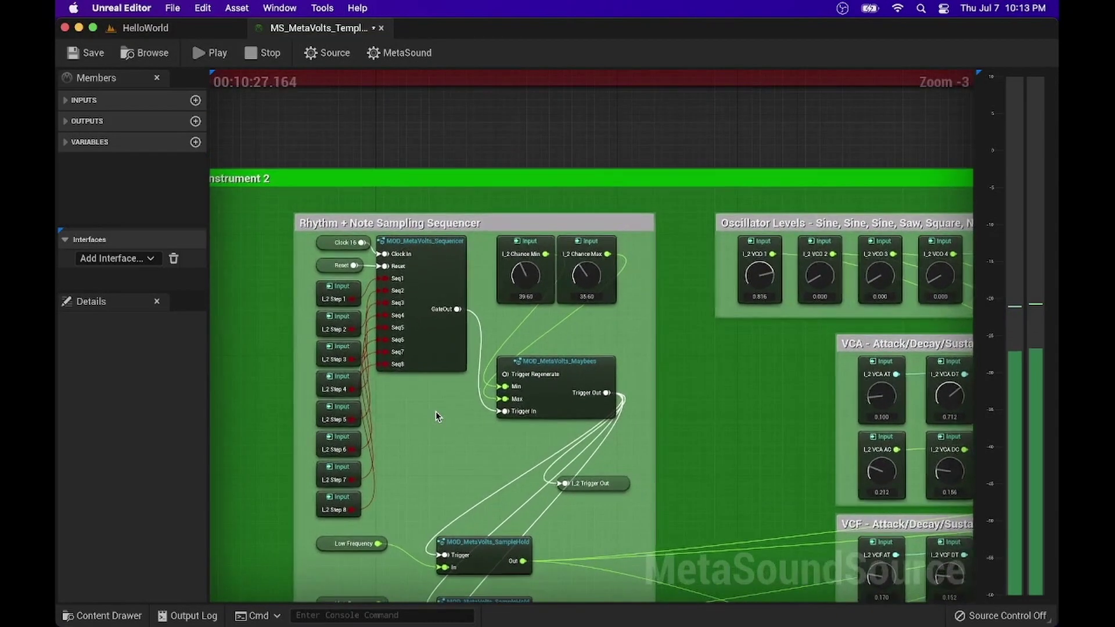
scroll(435, 411, up, 1)
scroll(435, 411, down, 1)
scroll(435, 411, left, 1)
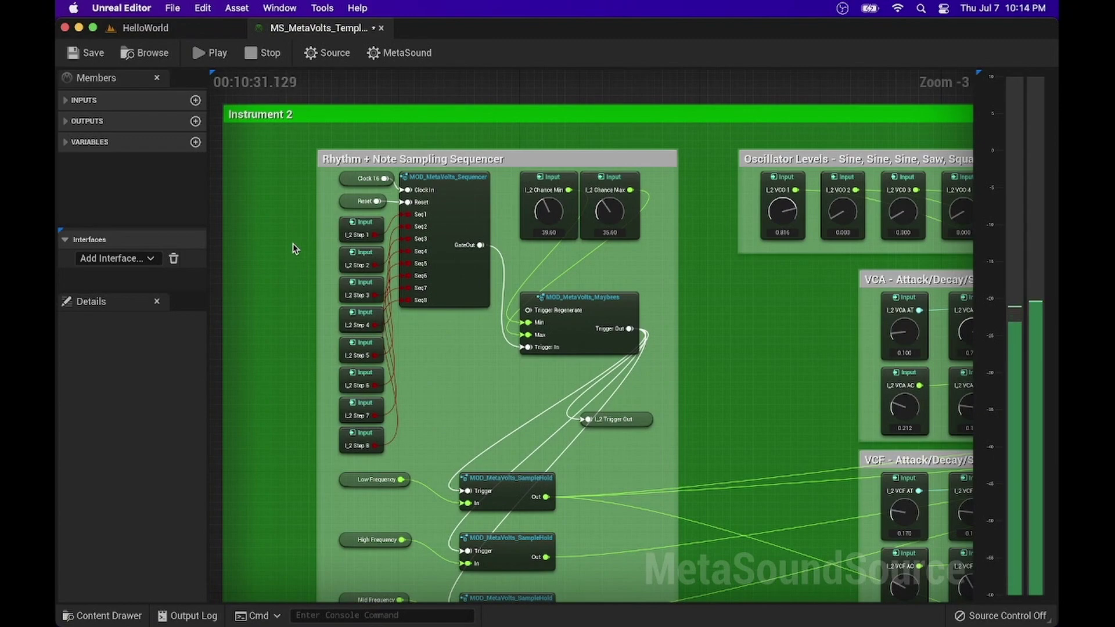
scroll(293, 248, down, 1)
scroll(293, 243, down, 1)
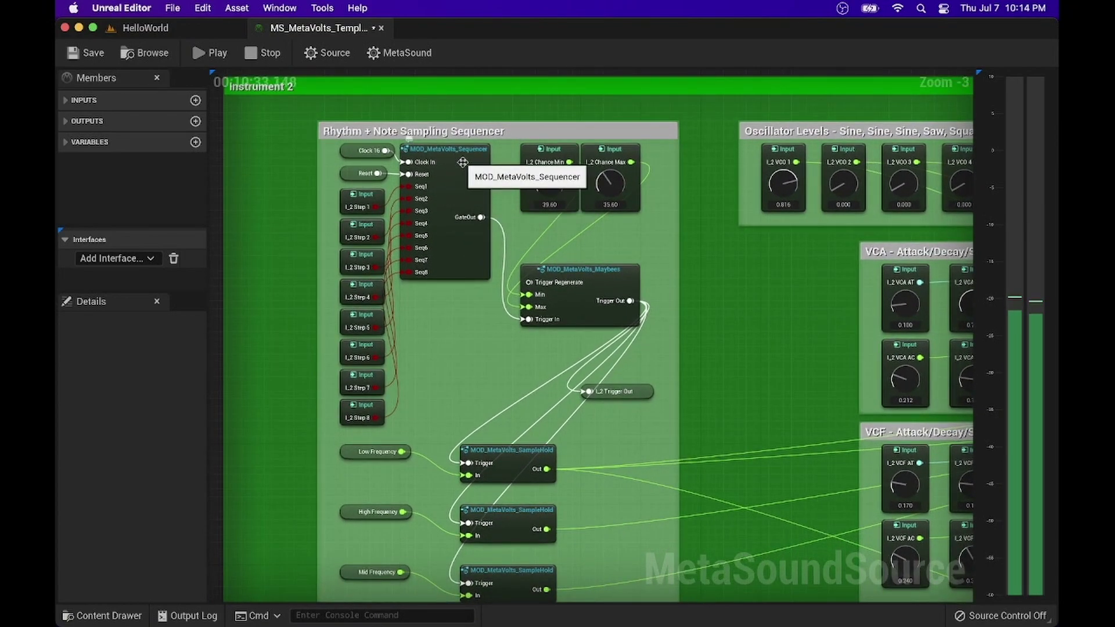
Trace the Maybees trigger into Instrument 2's three SampleHold nodes and their frequency inputs back to Instrument 1's Notation Sequencer
scroll(517, 273, down, 3)
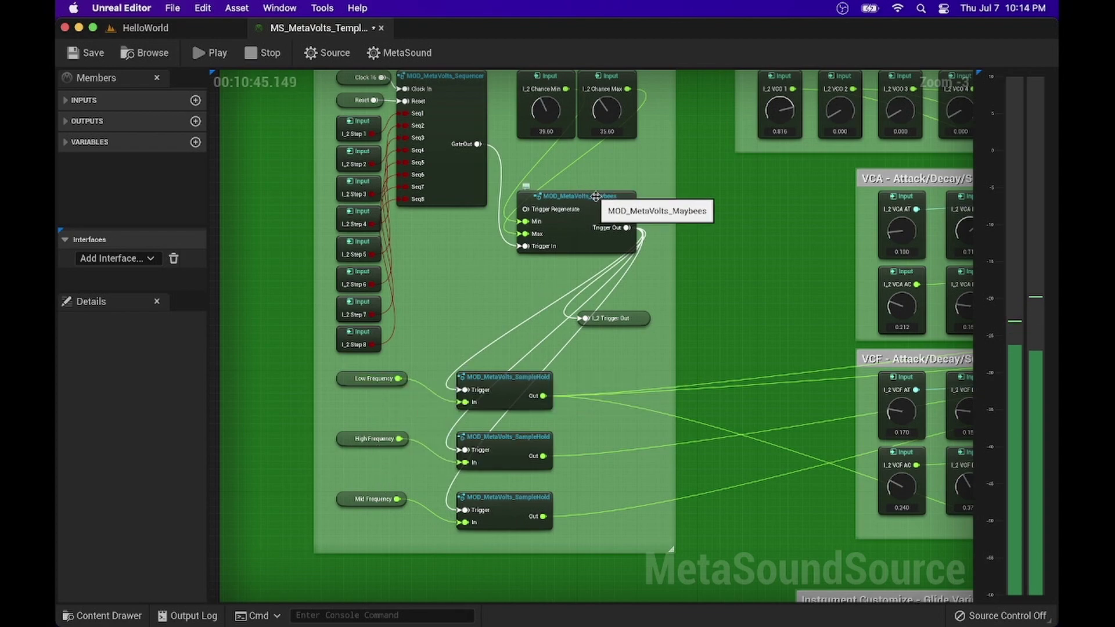
right_drag(452, 239, 457, 269)
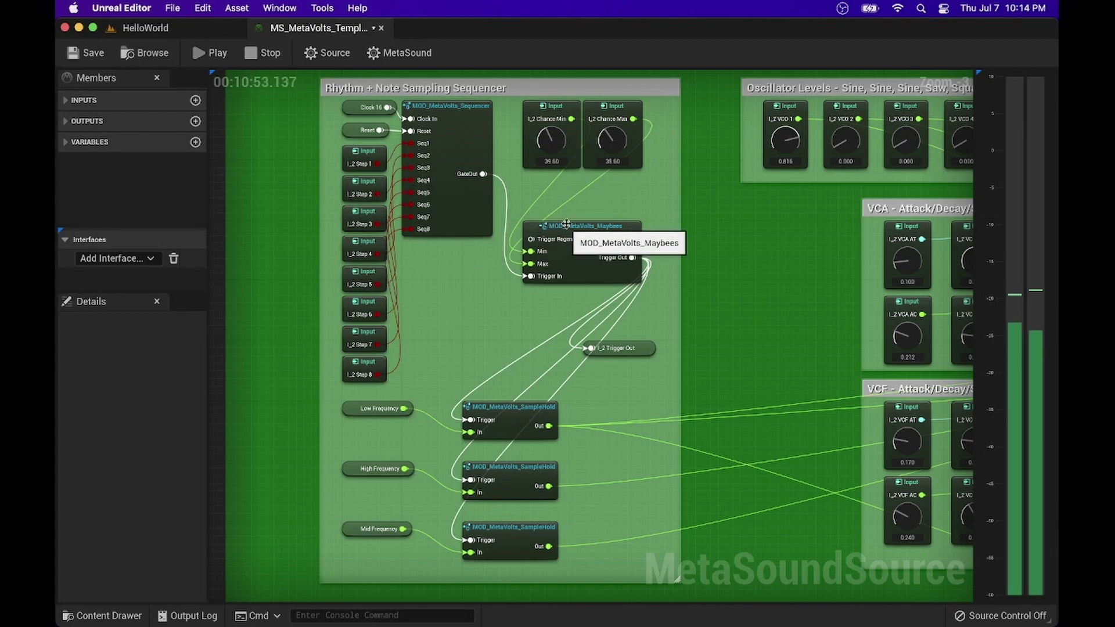
scroll(608, 313, down, 3)
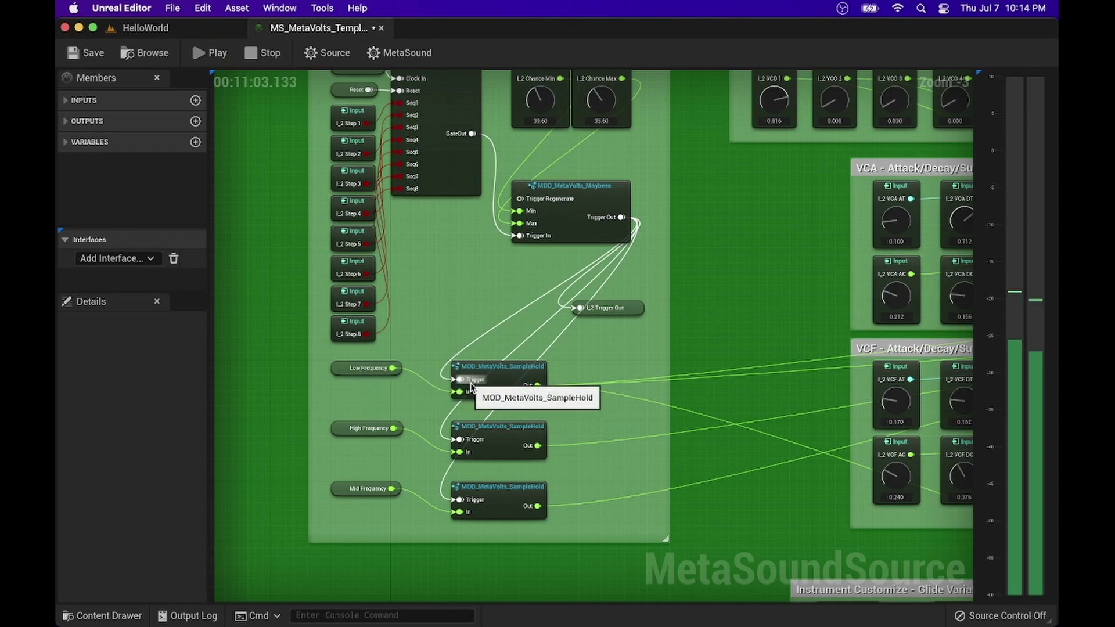
scroll(563, 367, up, 1)
scroll(563, 367, up, 10)
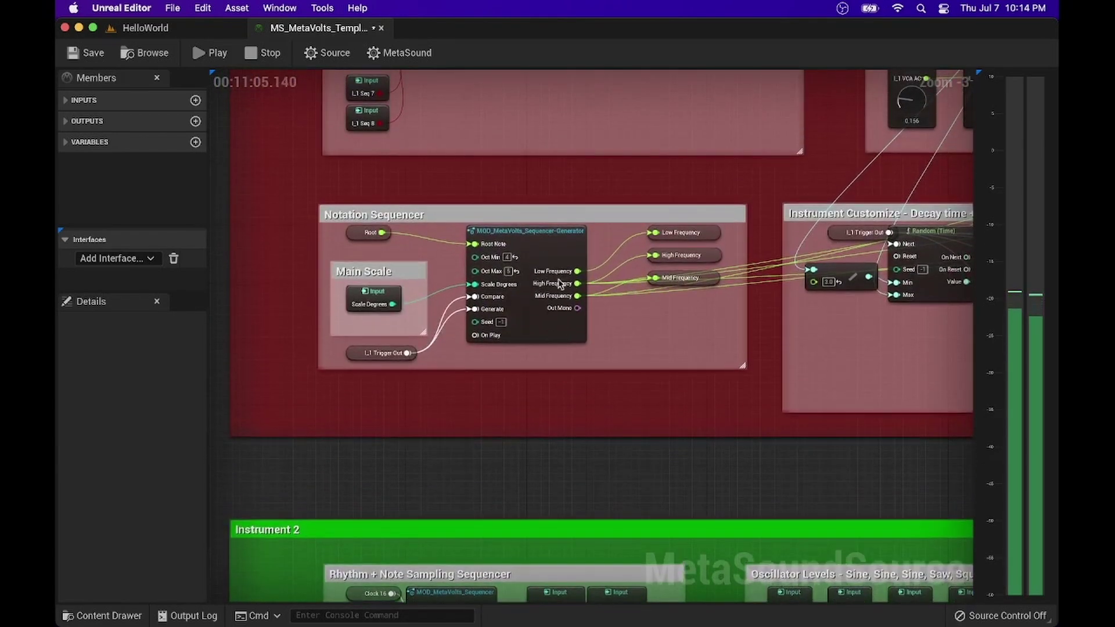
Set Instrument 2's oscillator levels to 0.341 for VCO 3, 0.401 for VCO 4 and 0.272 for VCO 5
scroll(556, 393, down, 7)
scroll(555, 392, right, 5)
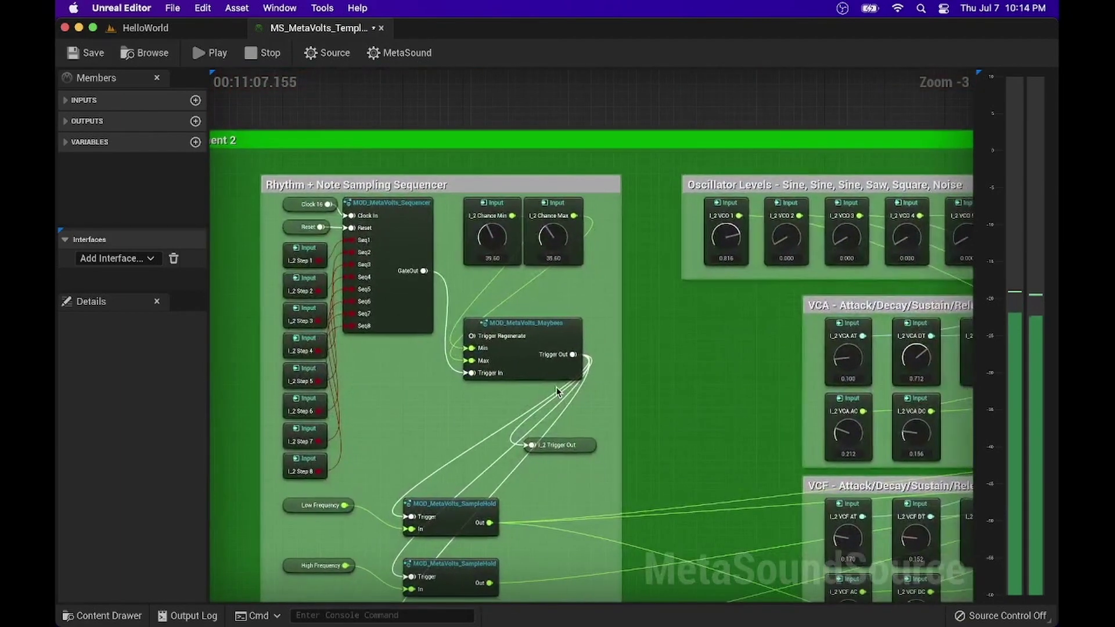
scroll(557, 393, down, 3)
scroll(558, 393, right, 5)
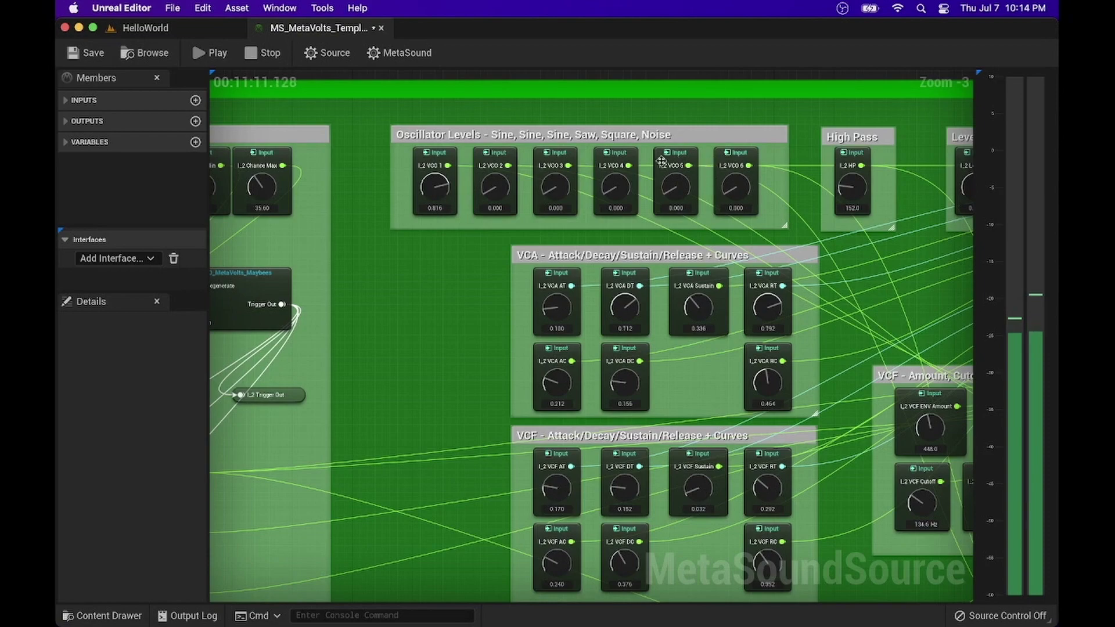
drag(555, 187, 548, 164)
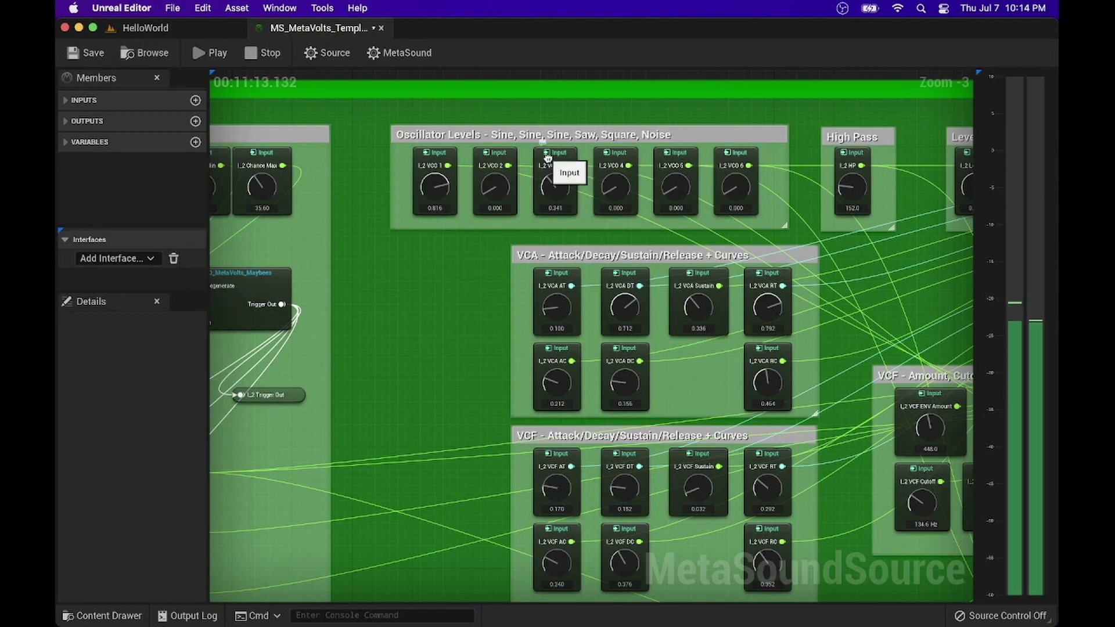
drag(617, 172, 604, 142)
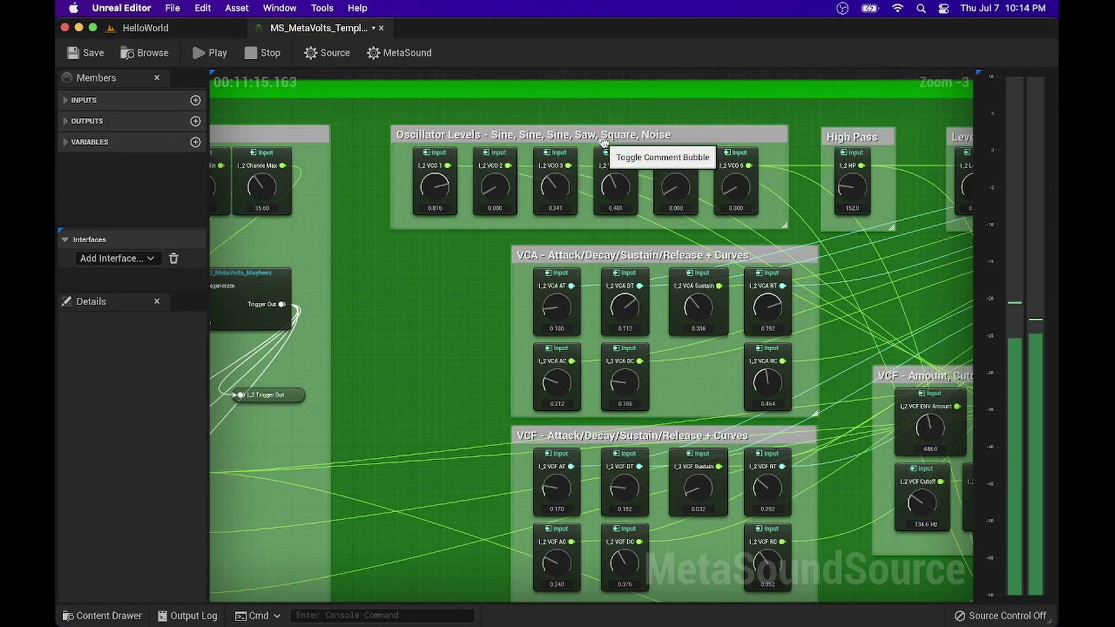
drag(675, 181, 667, 153)
Set Instrument 2's VCA Sustain to 0.477 and compare the VCA and VCF envelope sections
right_drag(722, 218, 616, 257)
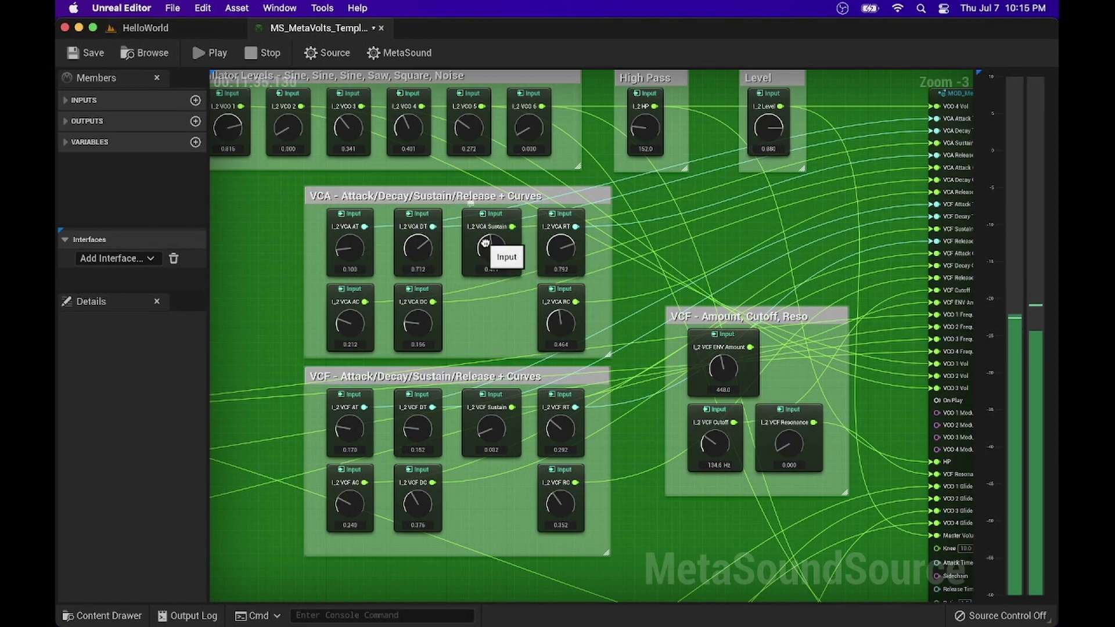
scroll(510, 270, down, 3)
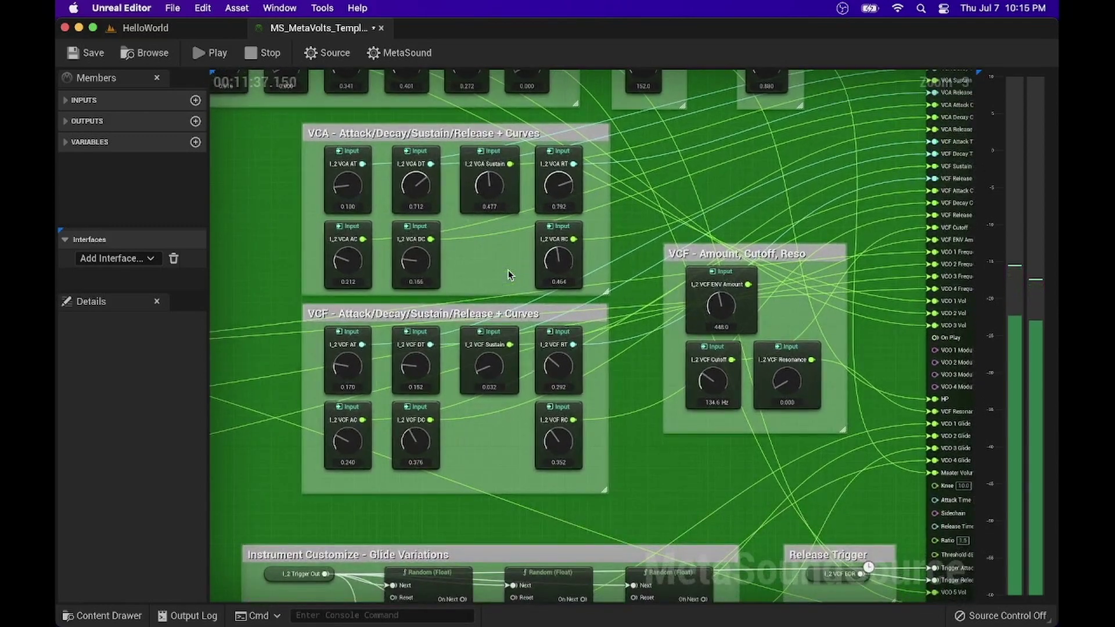
scroll(510, 275, down, 3)
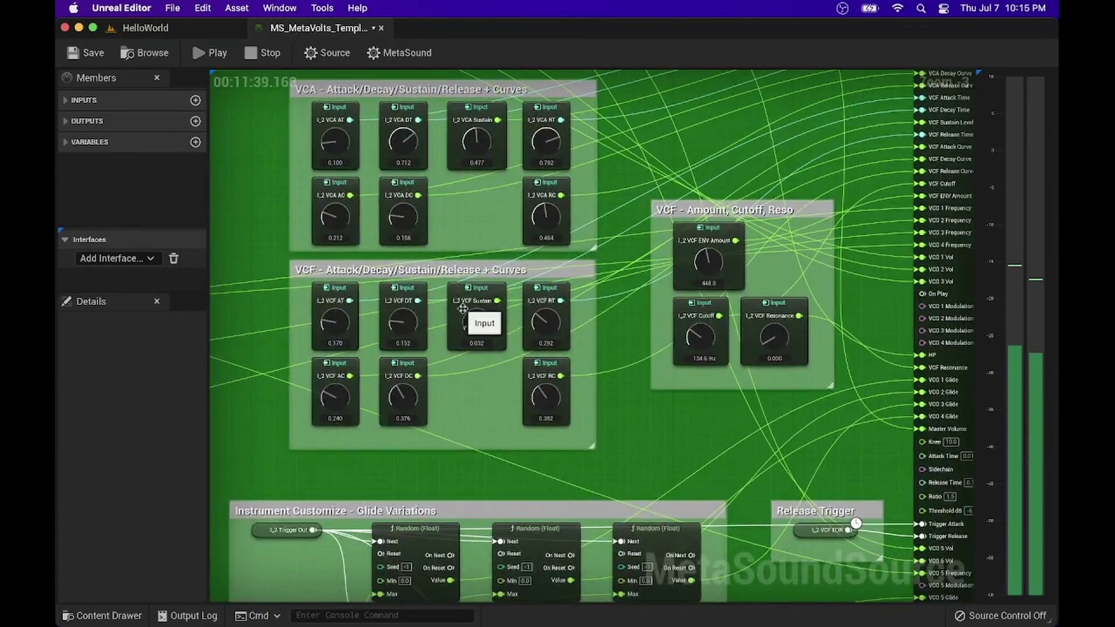
scroll(463, 308, down, 1)
scroll(465, 313, up, 3)
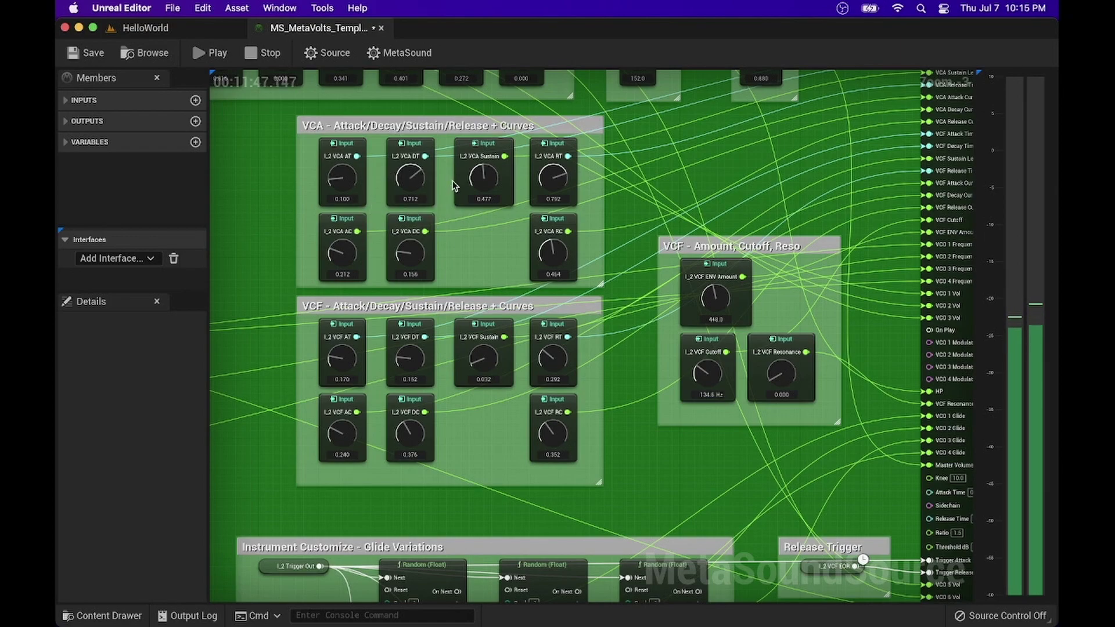
scroll(472, 214, down, 1)
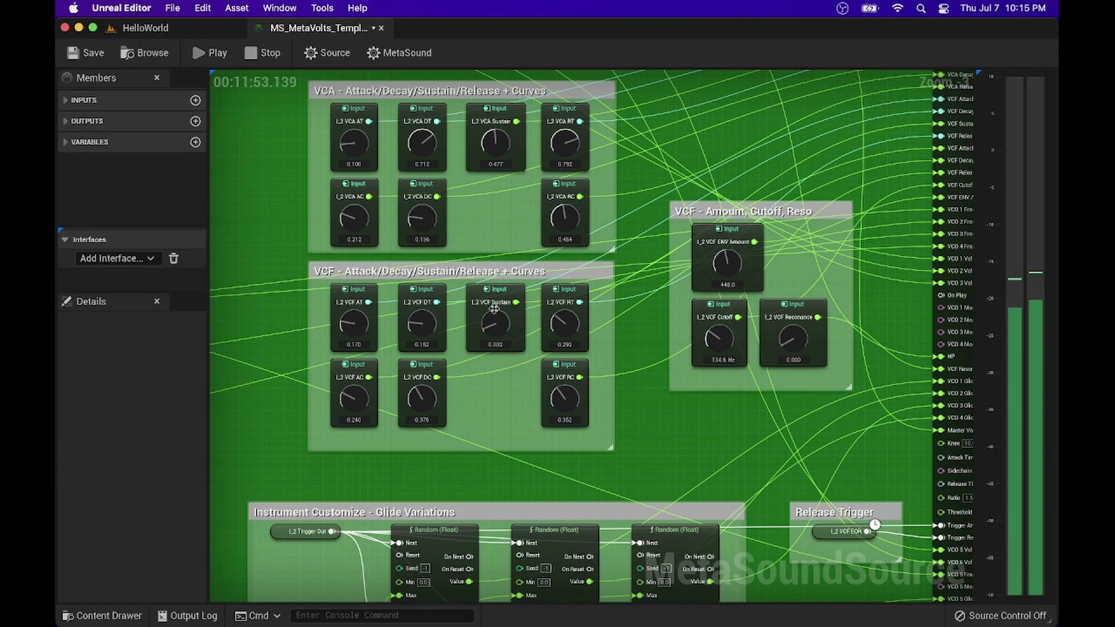
Set Instrument 2's VCF ENV Amount to 552.7 and its VCF Cutoff to 254.3 Hz
right_drag(663, 318, 564, 338)
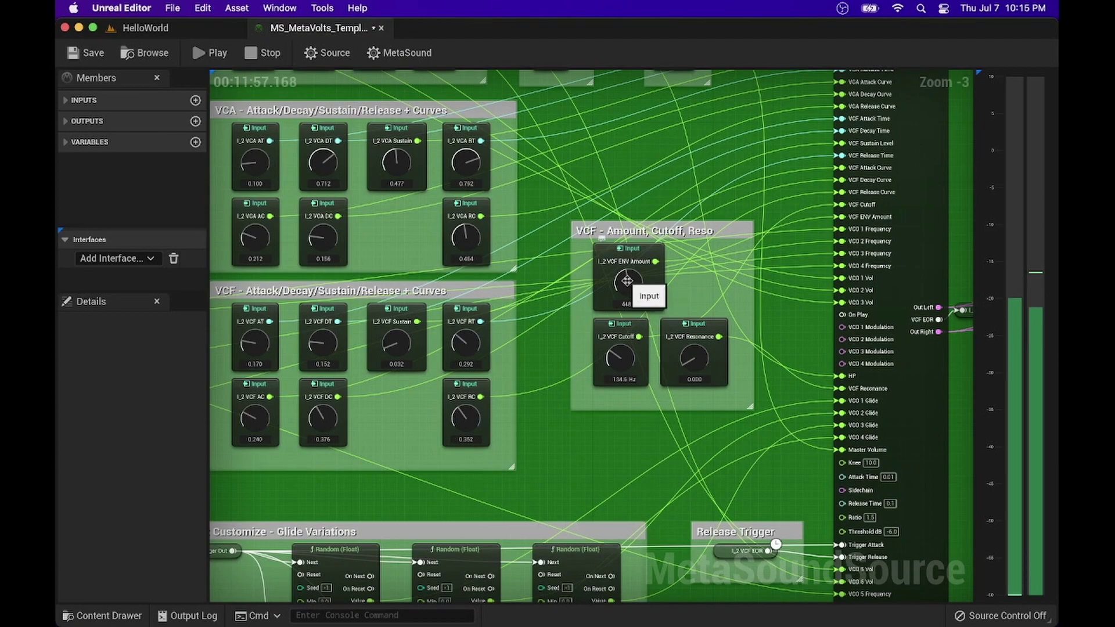
drag(622, 287, 627, 272)
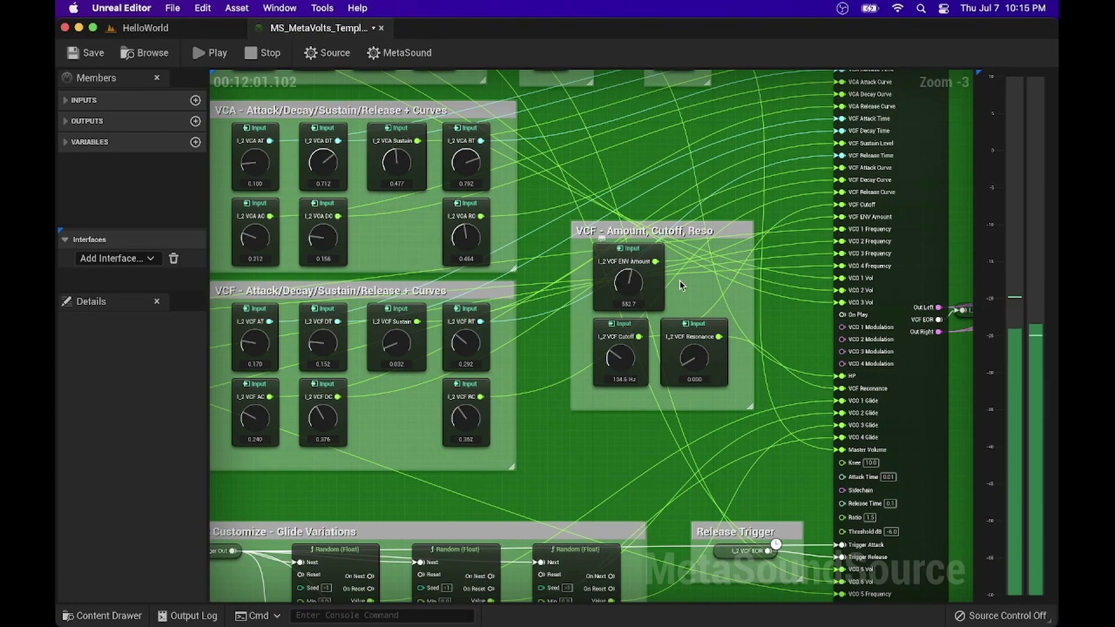
right_drag(703, 270, 714, 242)
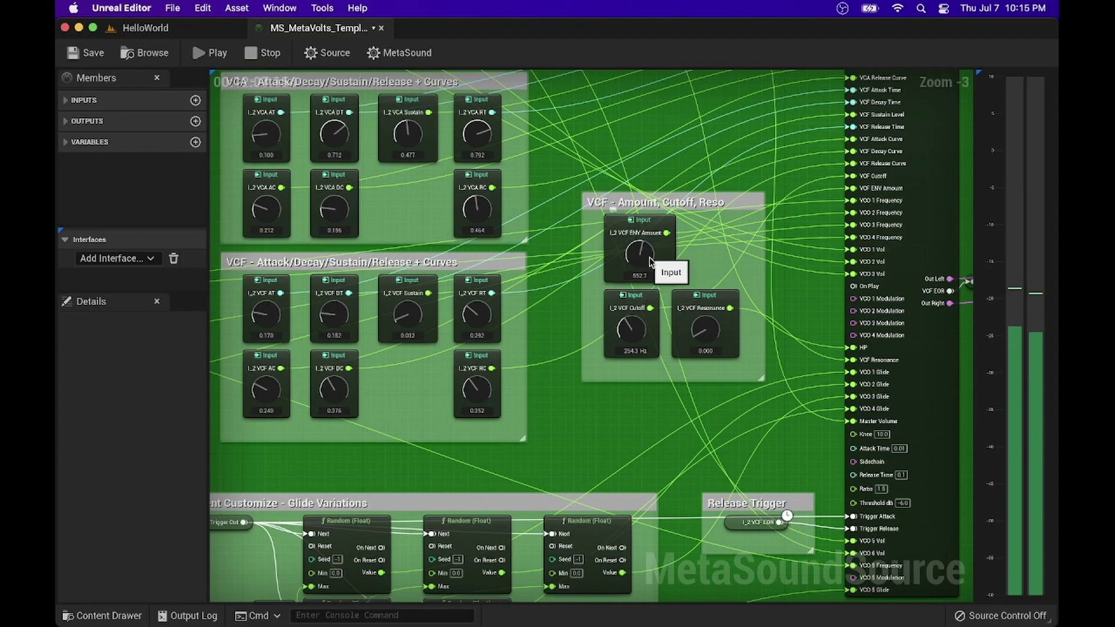
Examine the Glide input and Random (Float) nodes in Instrument 2's Glide Variations section
scroll(700, 320, right, 5)
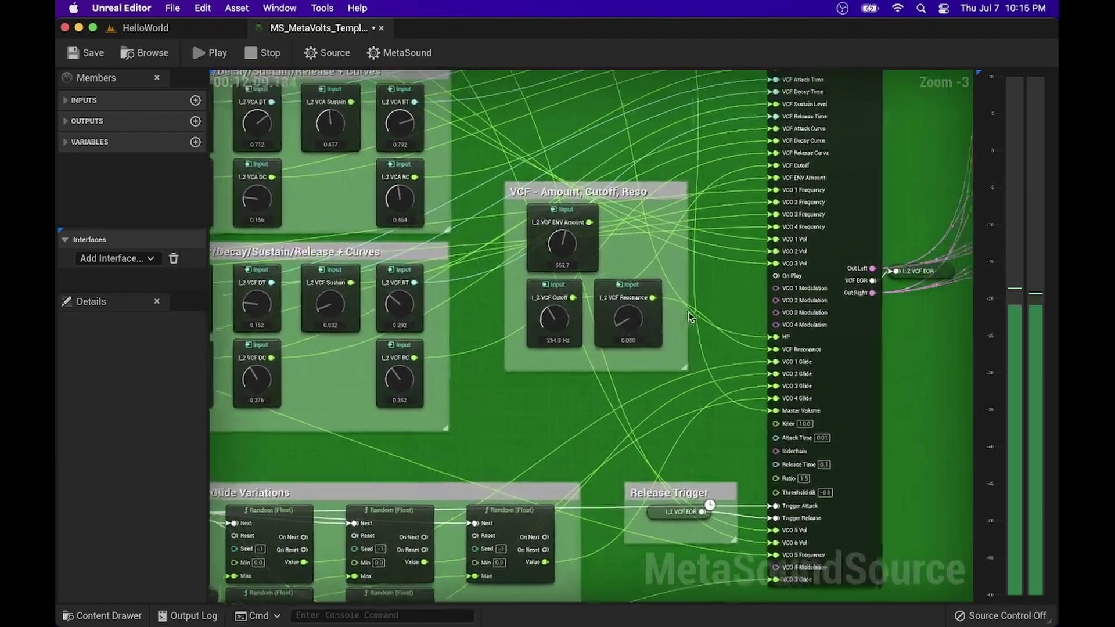
scroll(691, 317, down, 8)
scroll(691, 317, left, 12)
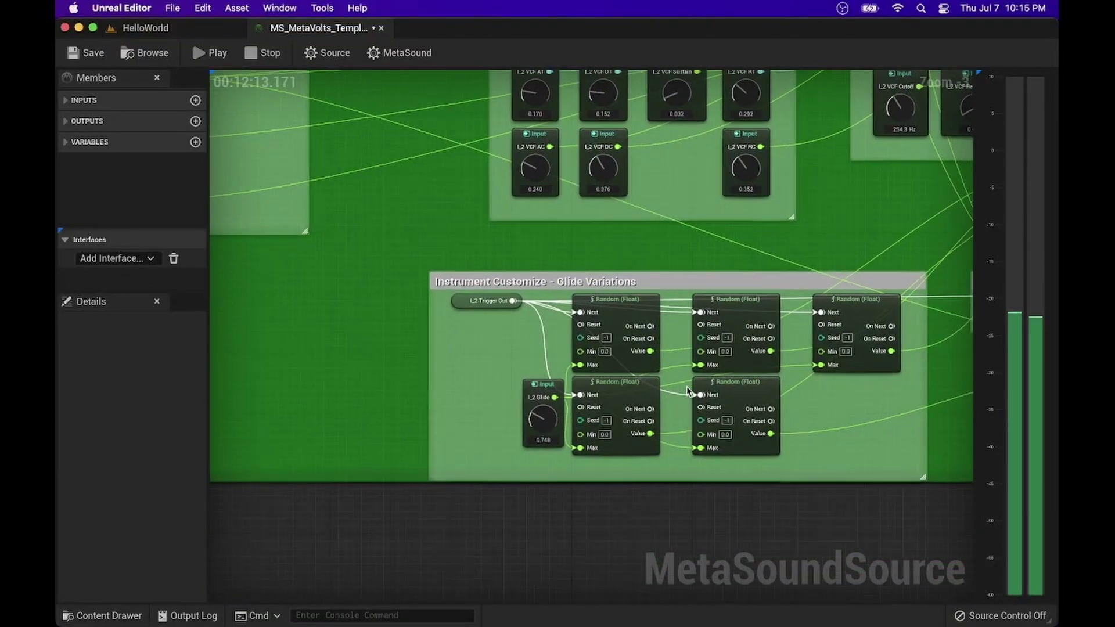
scroll(686, 392, right, 6)
scroll(687, 388, right, 1)
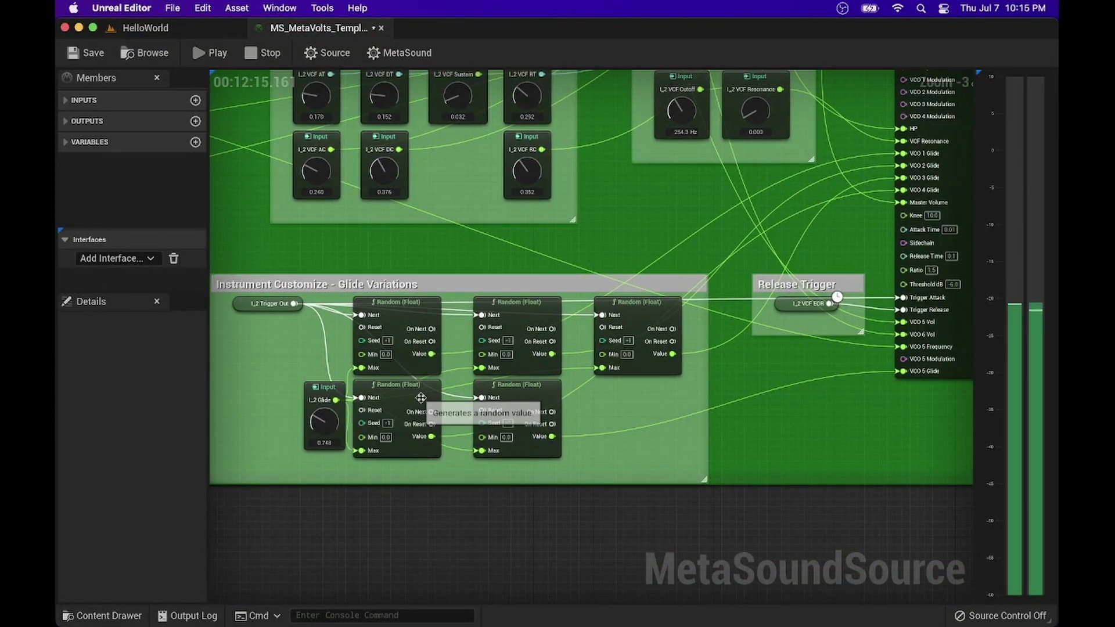
Examine how the delayed VCF EOR variable in the Release Trigger section feeds the synth's Trigger Release input
scroll(764, 276, right, 3)
scroll(765, 276, up, 3)
scroll(764, 277, right, 2)
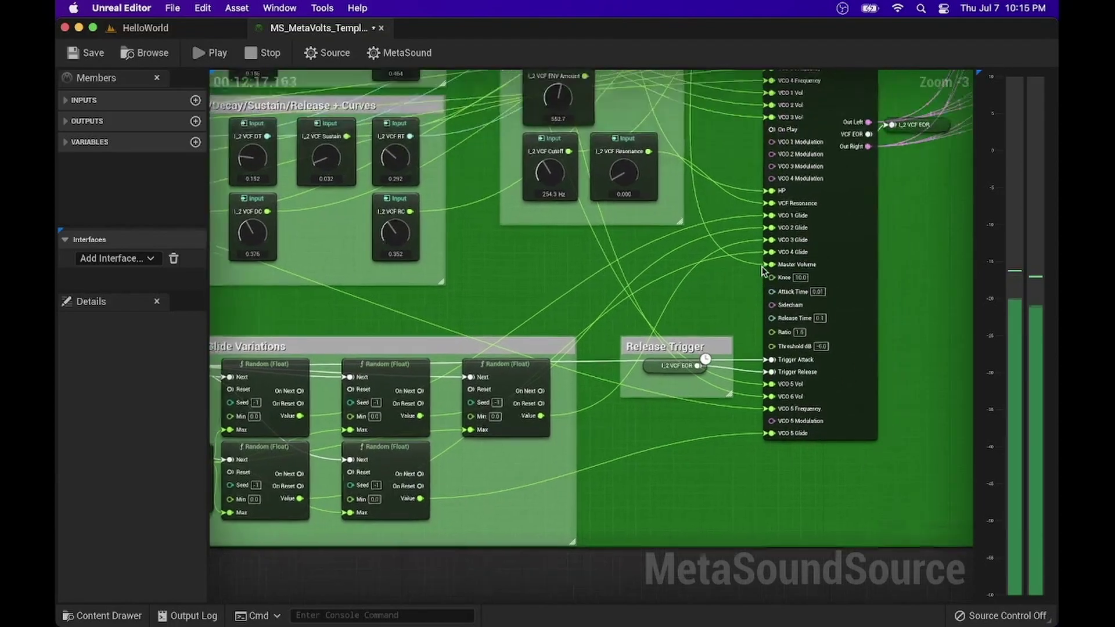
scroll(704, 293, up, 6)
scroll(704, 294, right, 2)
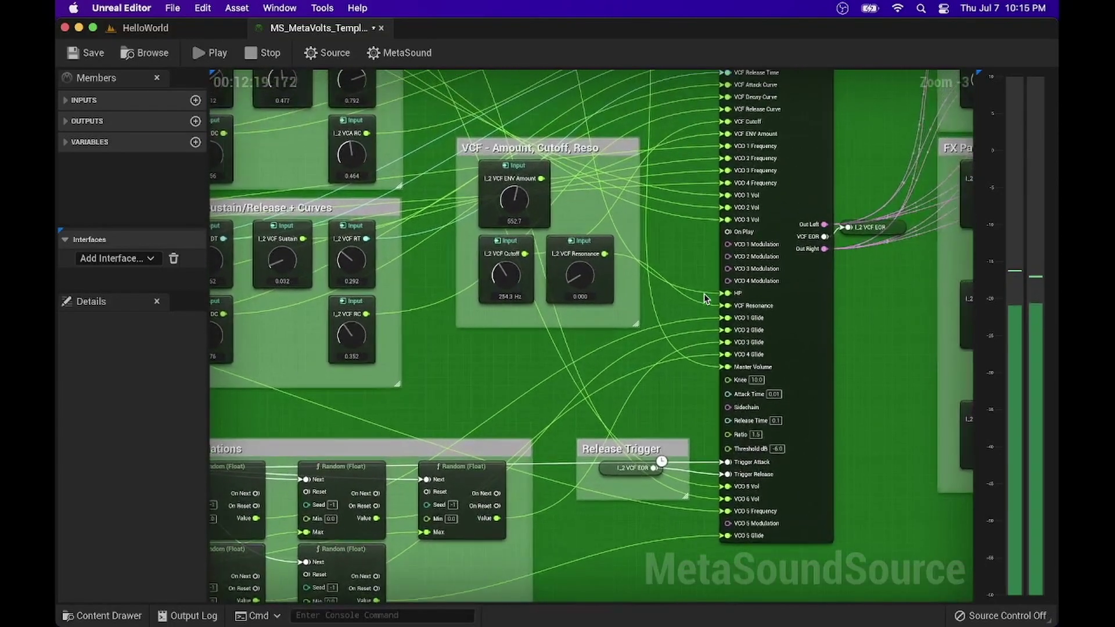
scroll(704, 294, down, 5)
scroll(703, 294, left, 1)
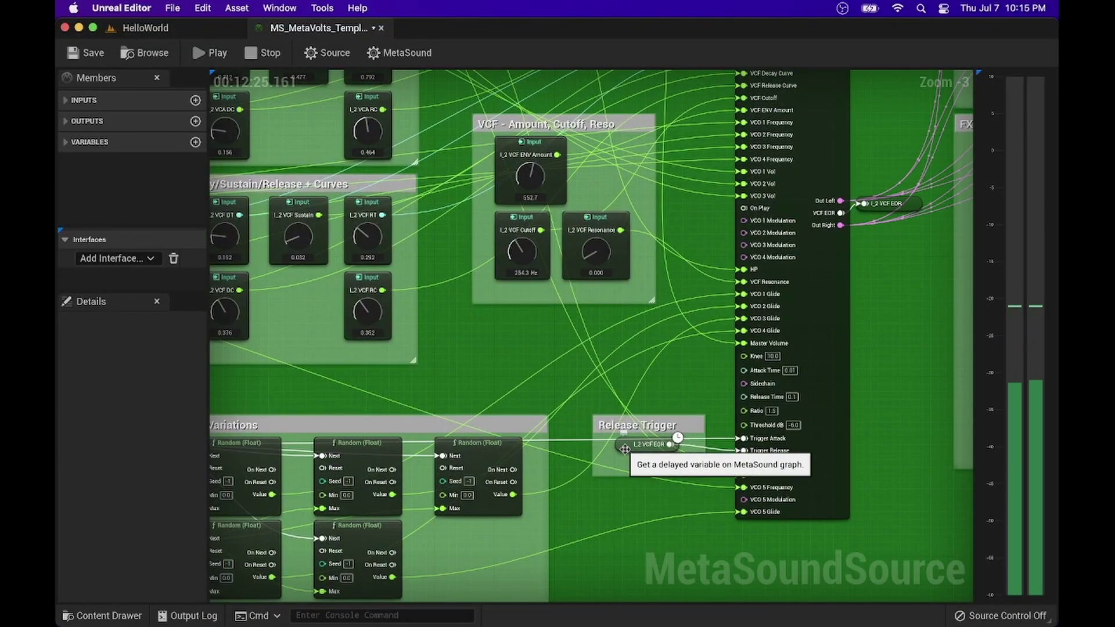
Examine the VCF EOR output and the envelope inputs of Instrument 2's MOD_MetaVolts_Synth-ADSR node
scroll(632, 406, up, 1)
scroll(632, 405, right, 1)
scroll(632, 406, left, 1)
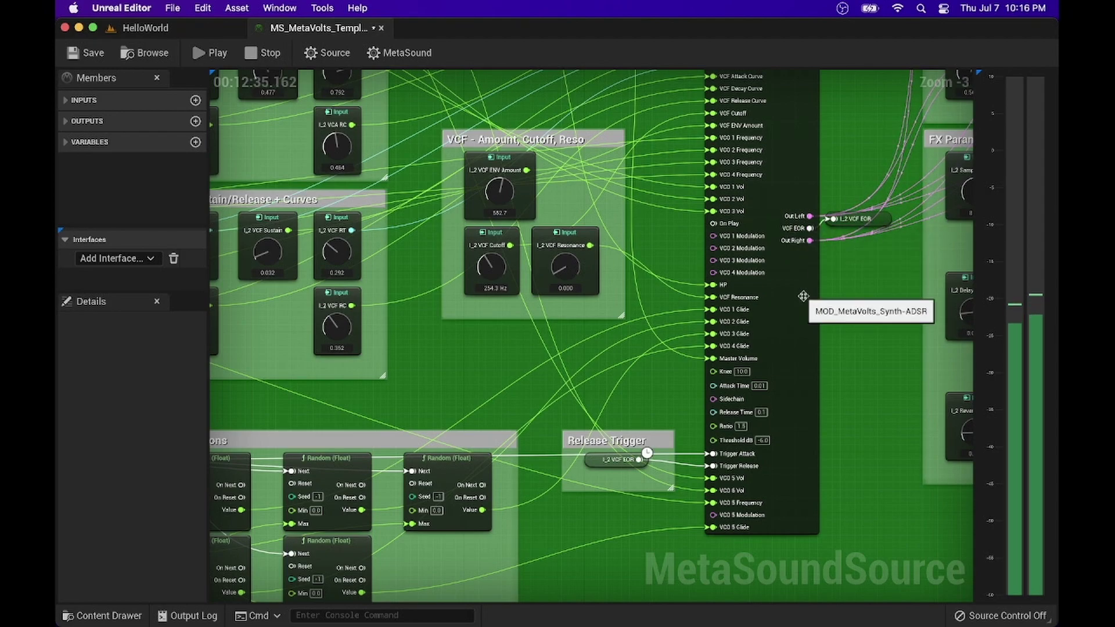
scroll(803, 296, up, 5)
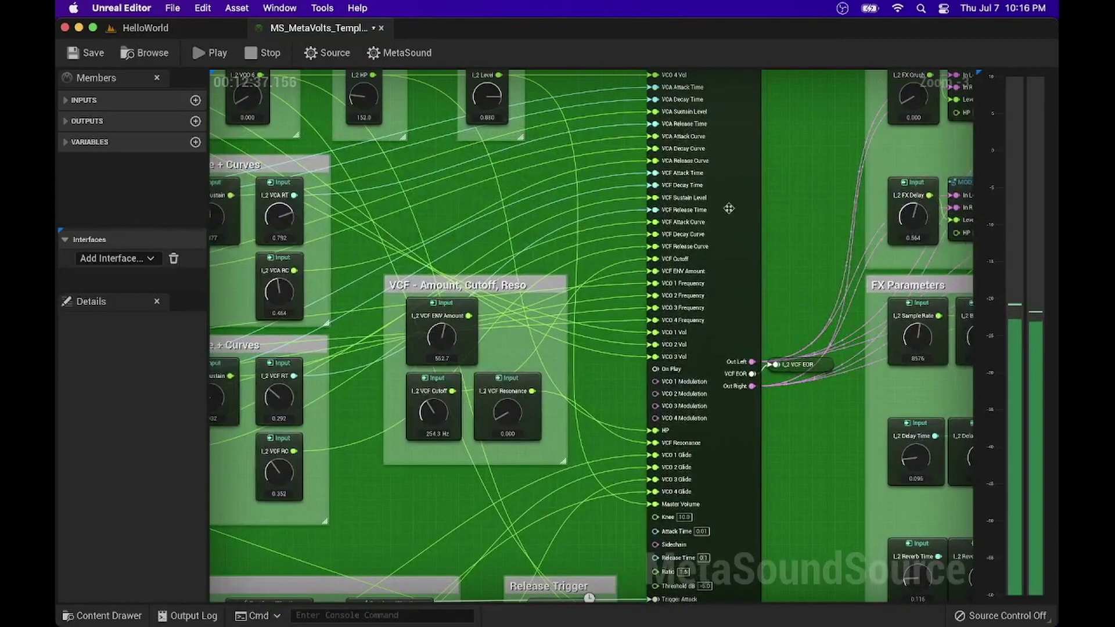
scroll(743, 243, up, 3)
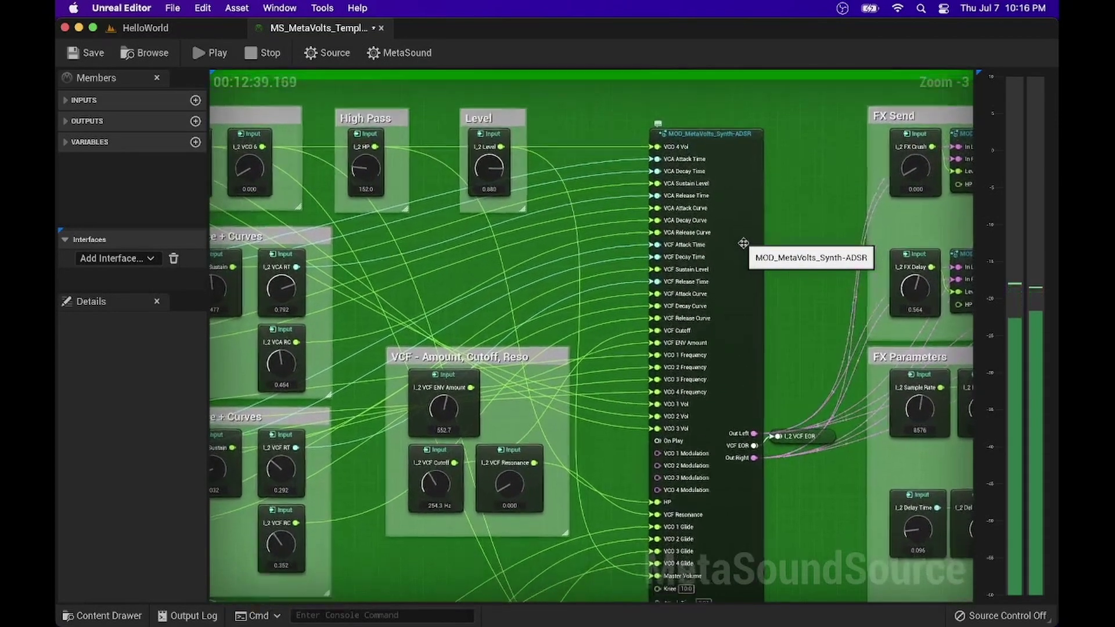
Examine Instrument 2's FX Send and FX Parameters sections and how they feed its FX-Chain and Stereo Mixer nodes
scroll(784, 247, right, 3)
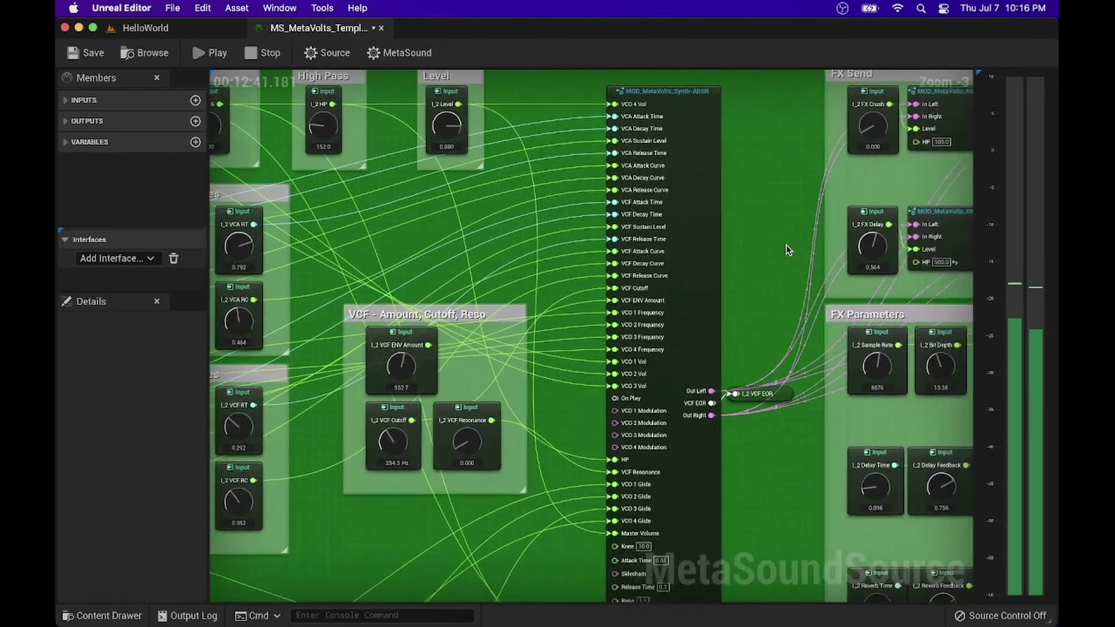
scroll(788, 250, right, 10)
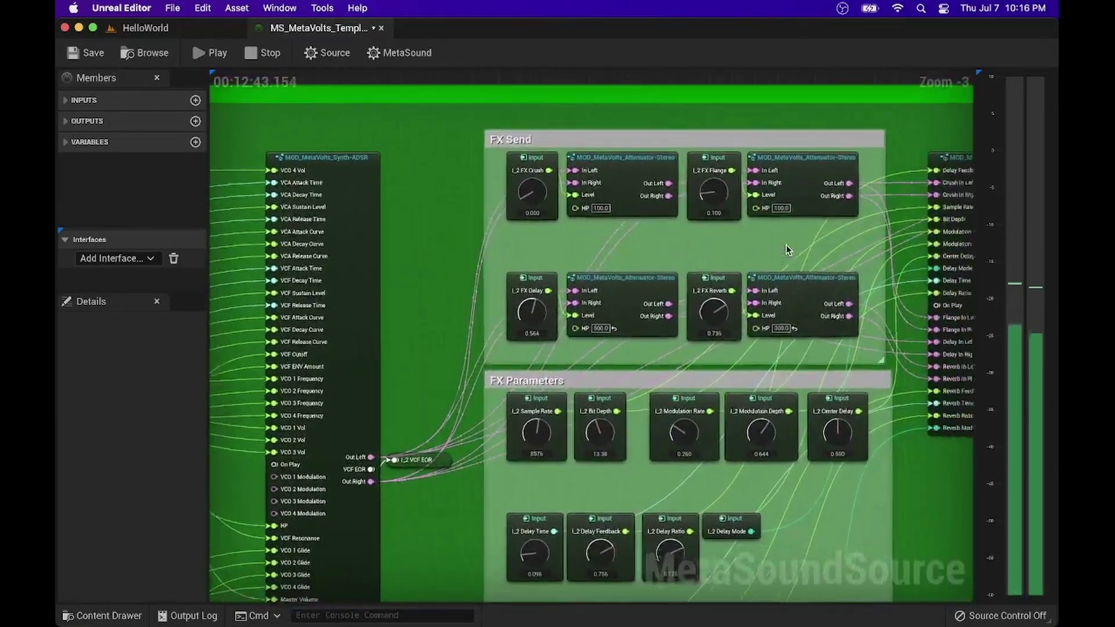
scroll(705, 213, right, 3)
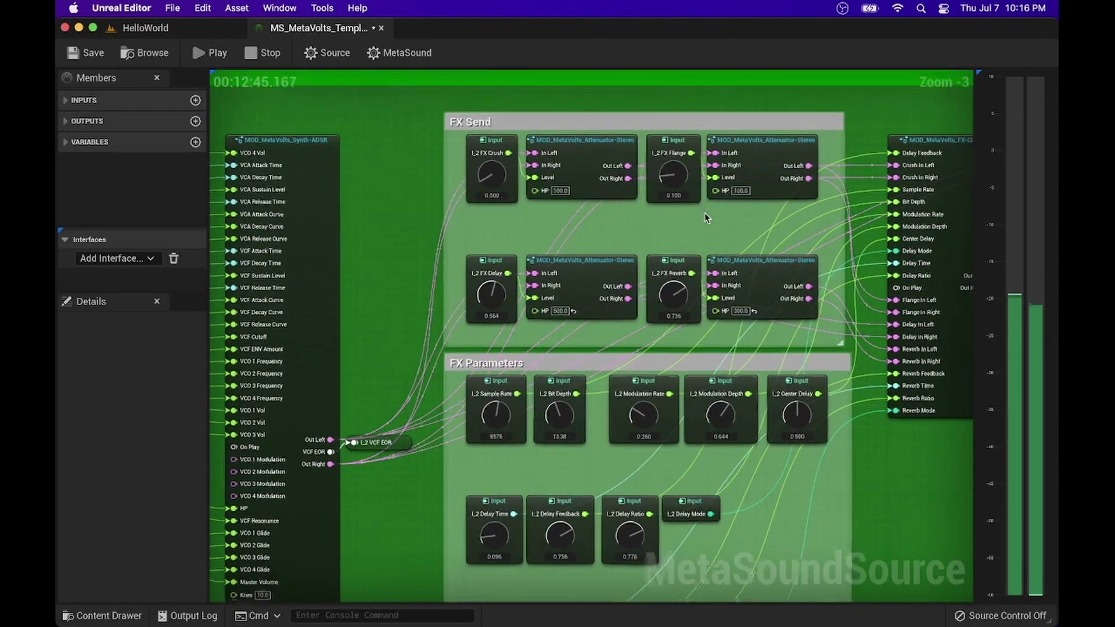
scroll(718, 209, right, 1)
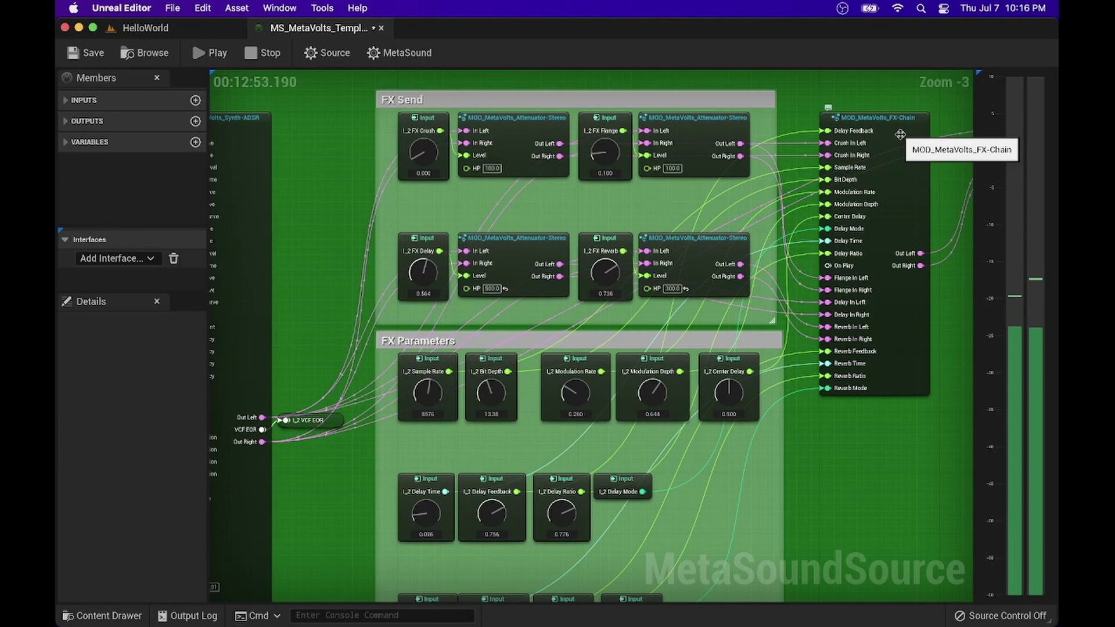
scroll(719, 201, down, 2)
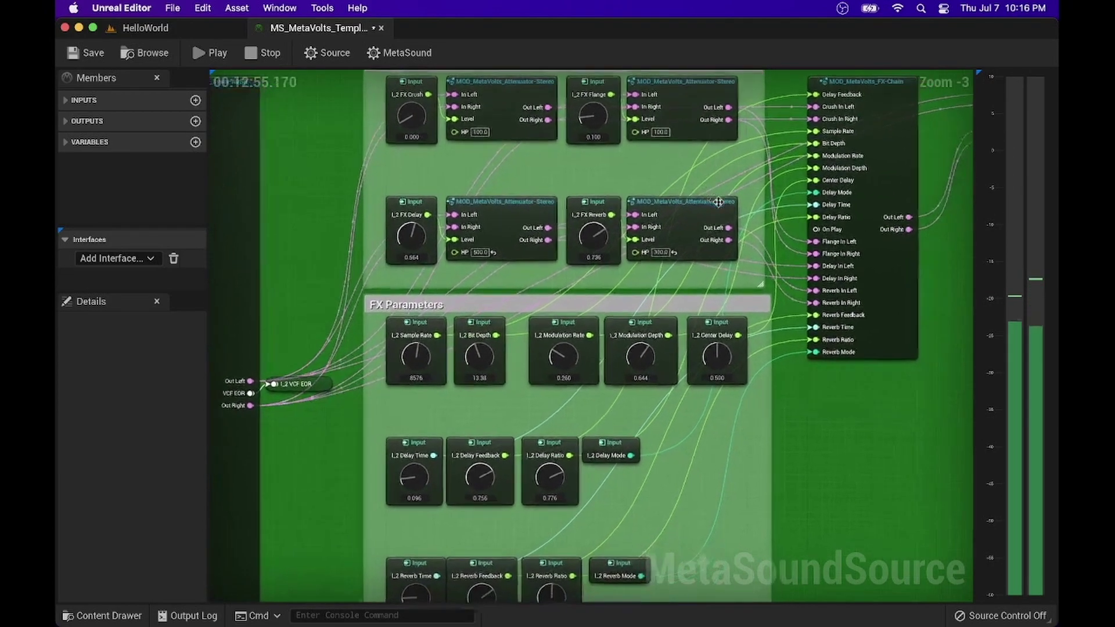
scroll(719, 201, right, 10)
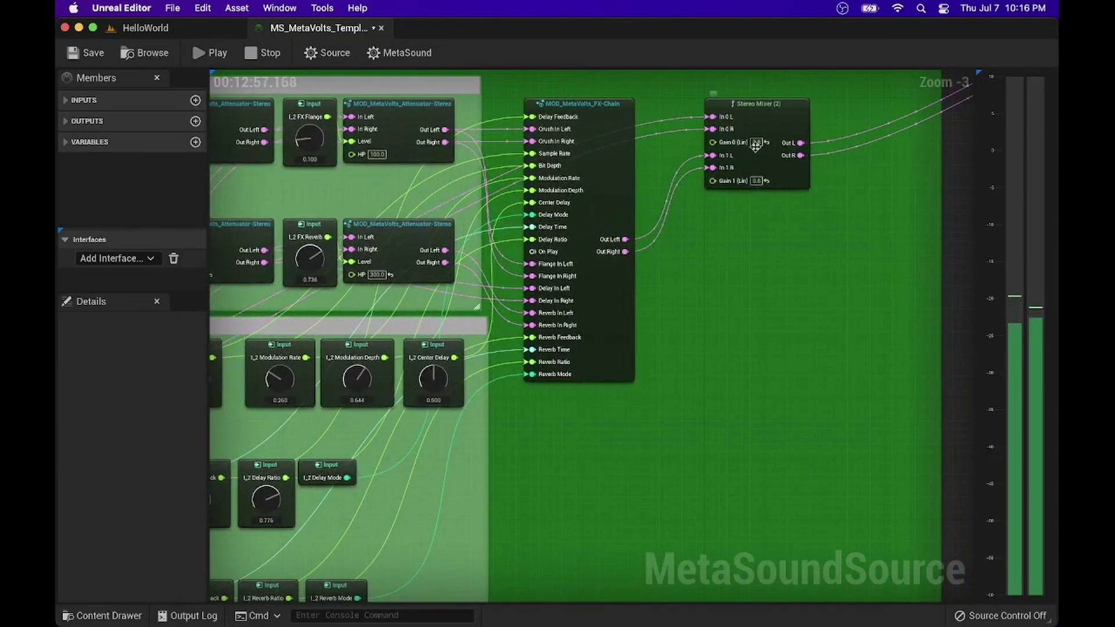
Set the Pick volume in the Instrument Mixer to 0.873
scroll(754, 146, right, 8)
scroll(754, 151, down, 2)
scroll(756, 149, right, 15)
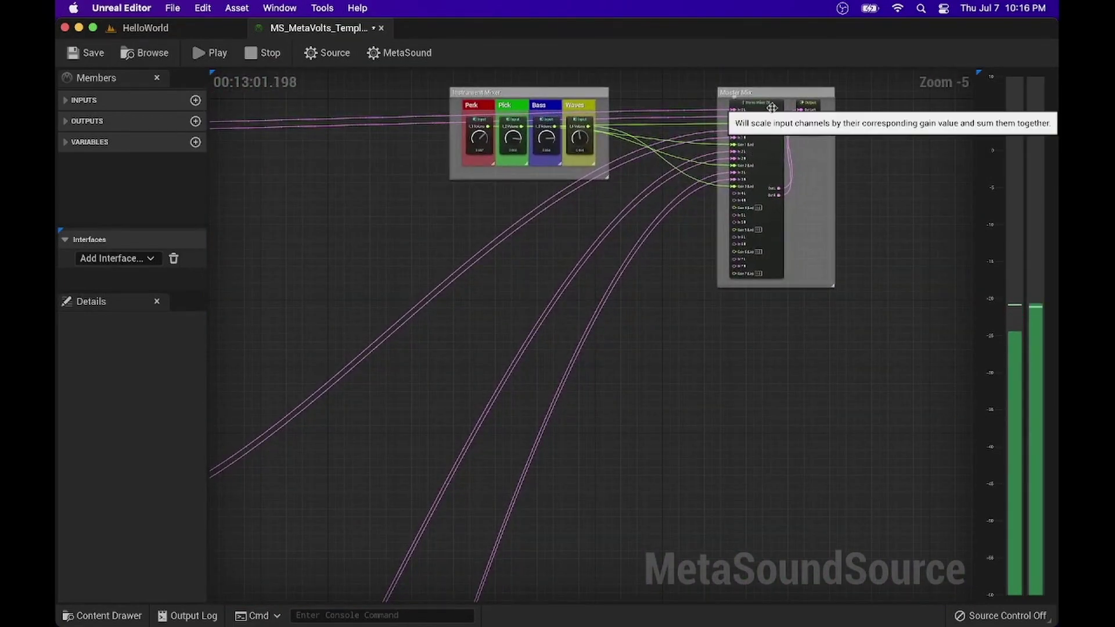
scroll(771, 108, up, 1)
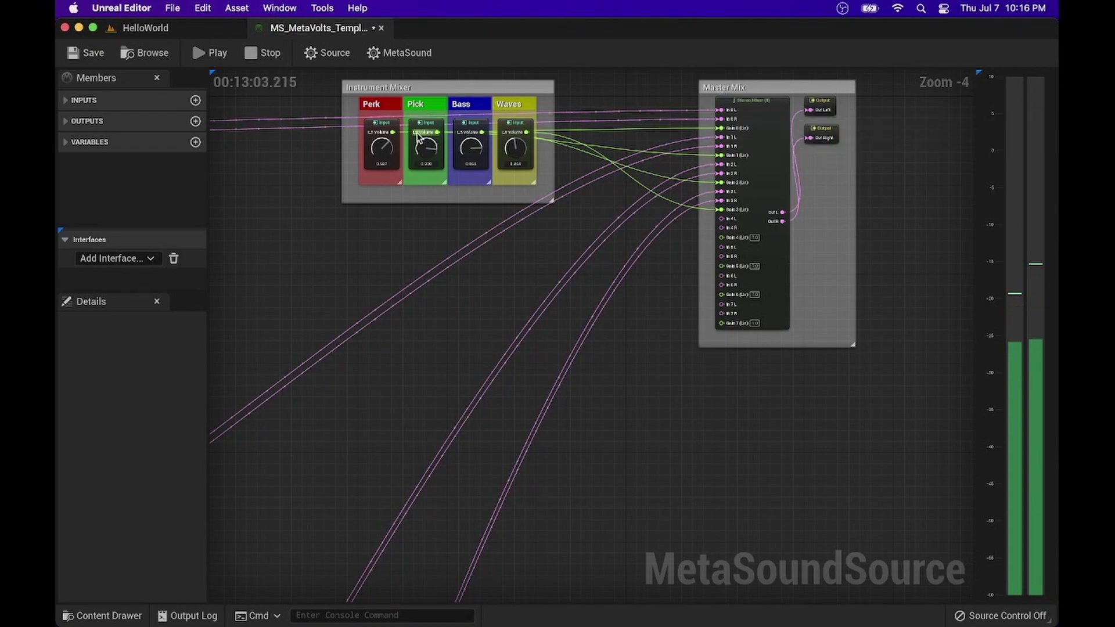
mouse_move(425, 143)
mouse_down()
mouse_move(423, 194)
mouse_move(426, 149)
mouse_up()
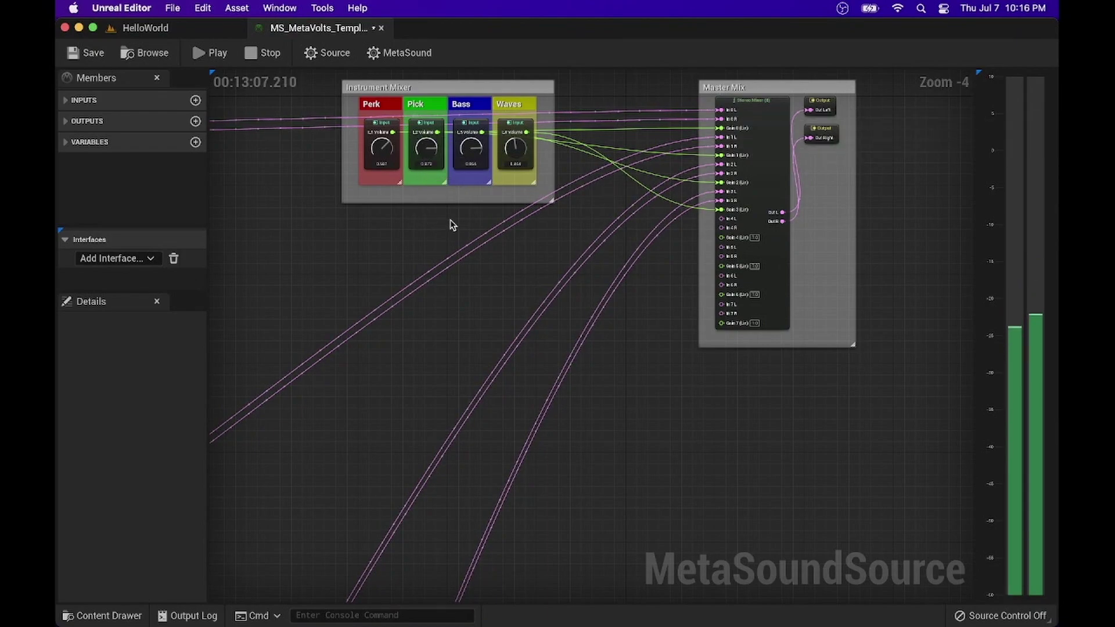
Set Instrument 3's oscillator levels to 0.225 for VCO 4, 0.469 for VCO 5 and 0.414 for VCO 6
key(1)
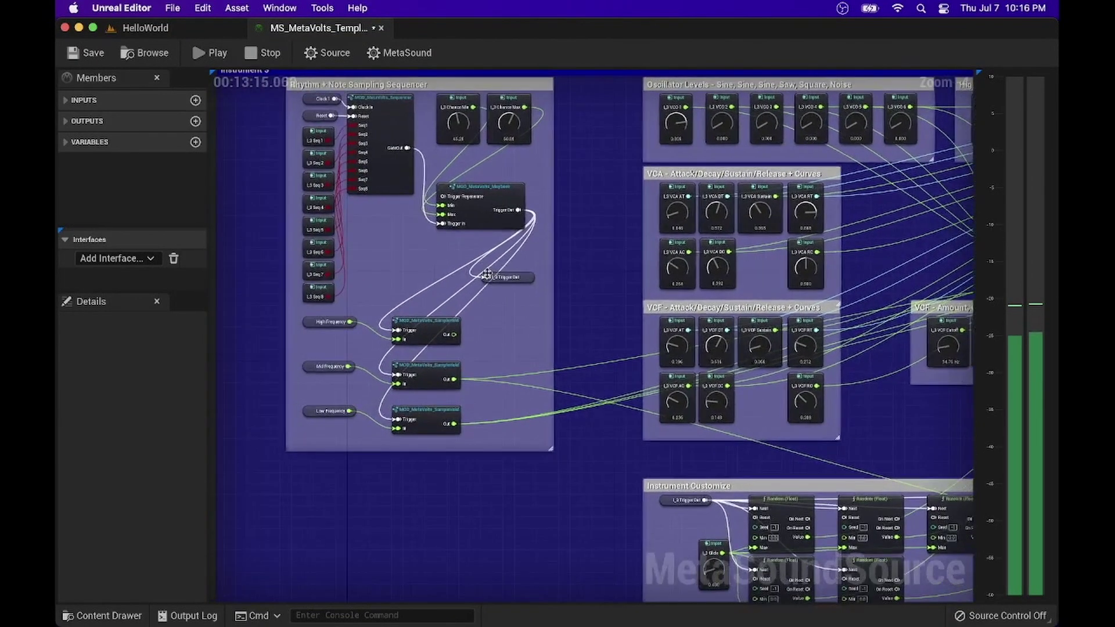
scroll(438, 233, up, 4)
scroll(438, 233, down, 2)
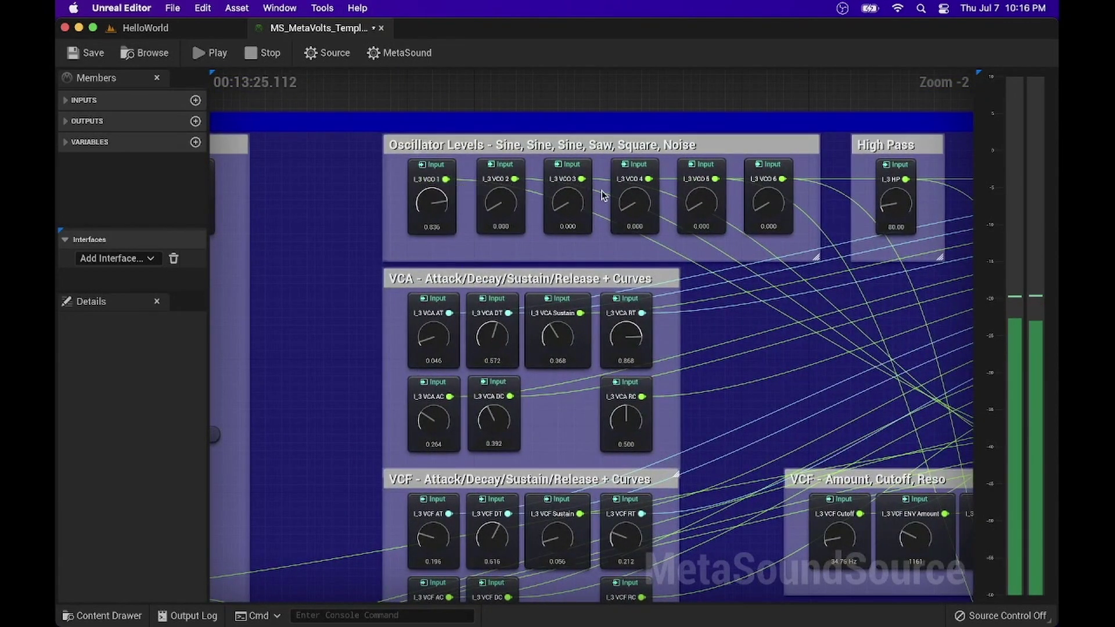
drag(692, 206, 702, 163)
drag(764, 187, 765, 164)
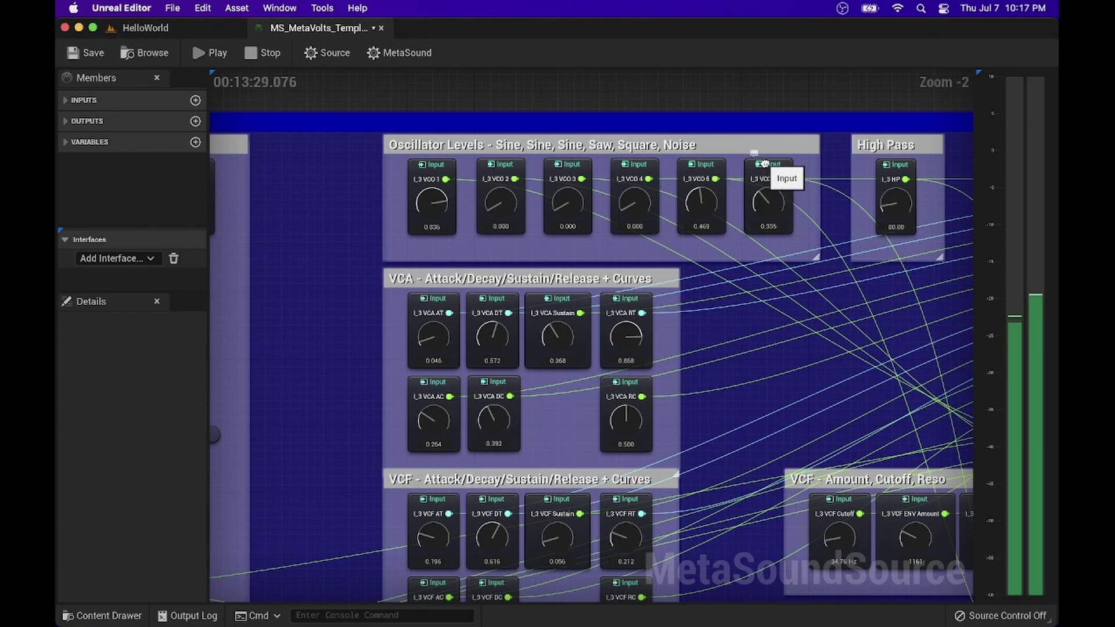
drag(630, 204, 623, 186)
Set Instrument 3's VCA Sustain to 0.238 and its VCA decay time to 0.430
scroll(794, 263, right, 5)
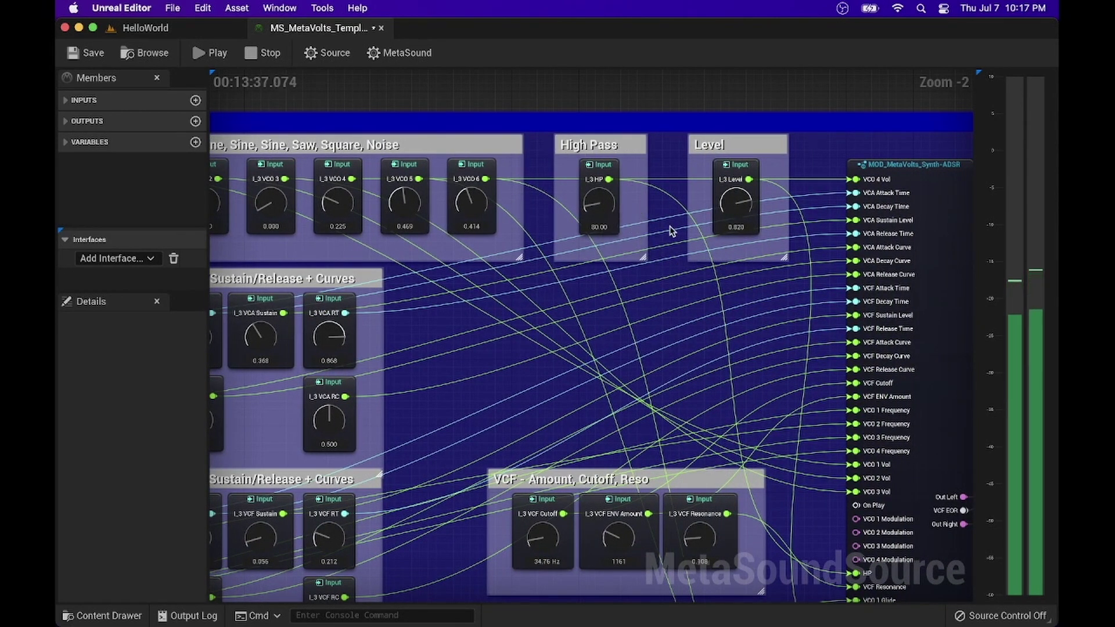
scroll(610, 290, down, 3)
scroll(610, 290, up, 3)
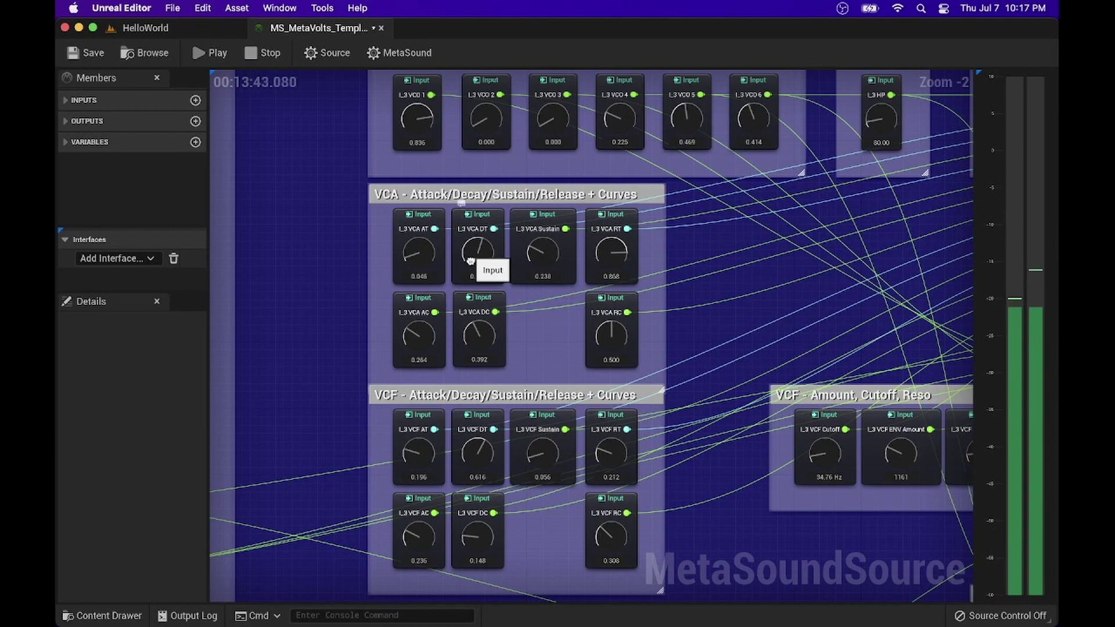
drag(471, 257, 469, 268)
Examine Instrument 3's VCF cutoff controls, FX Sends and the FX-Chain node feeding its Stereo Mixer
right_drag(527, 305, 380, 257)
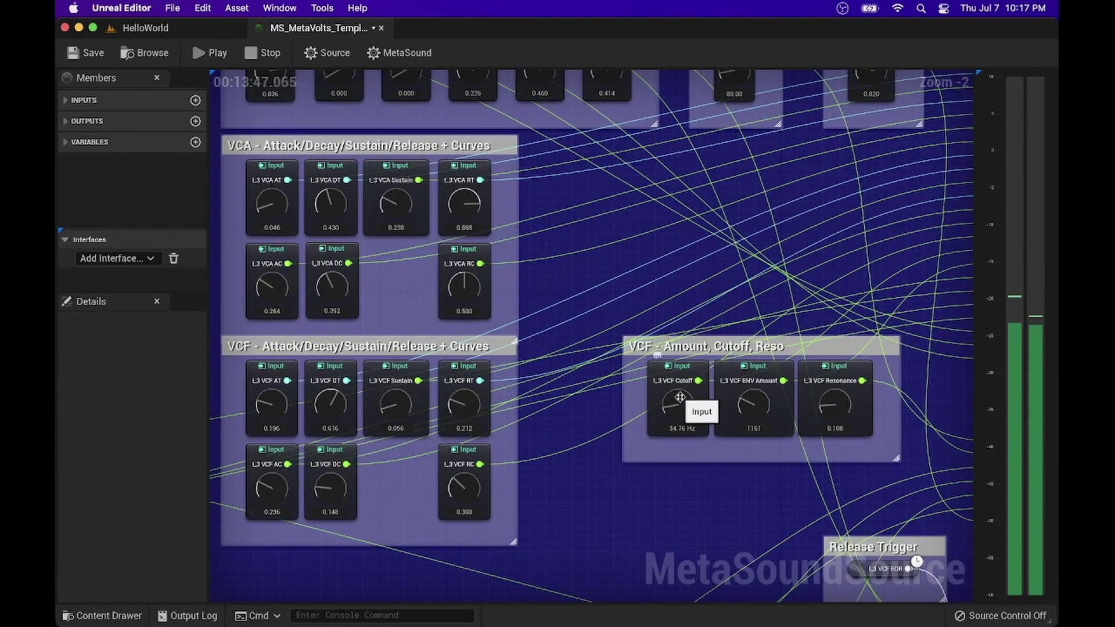
scroll(680, 398, up, 10)
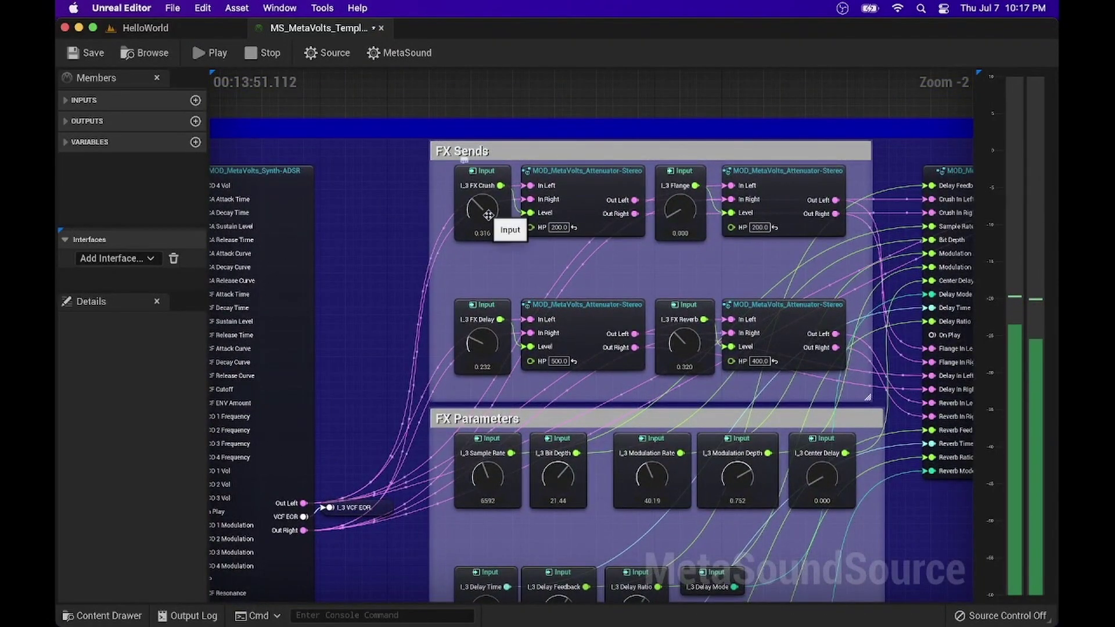
scroll(643, 265, right, 10)
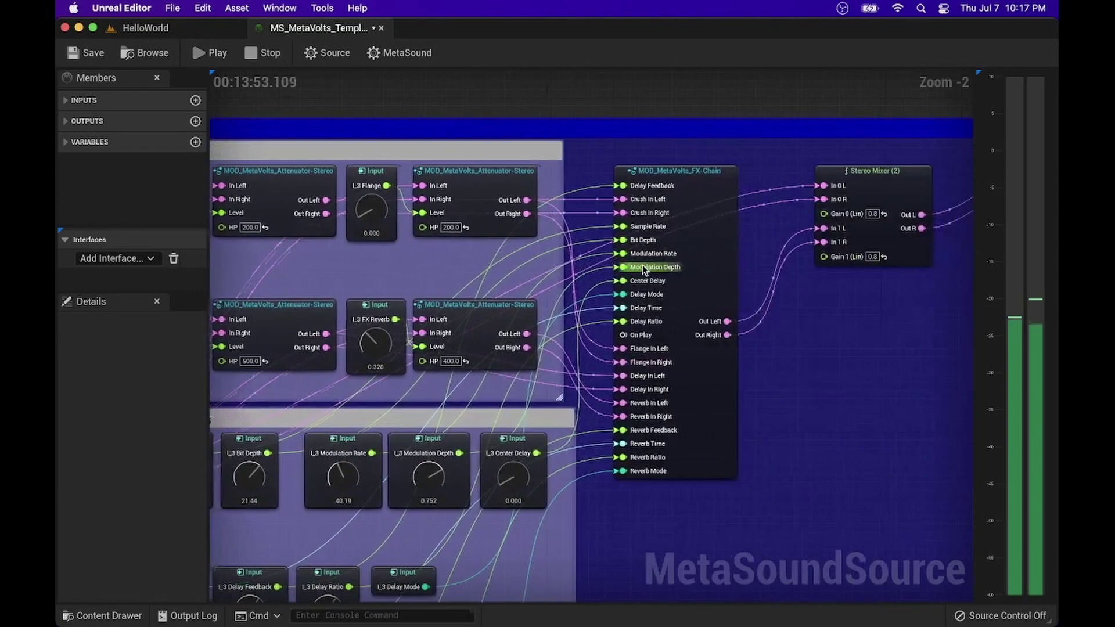
Examine the Wind Wave section's MOD_MetaVolts_ShapeNoise node, its On Play trigger, FX Sends, FX Parameters and output mixer
scroll(642, 267, down, 10)
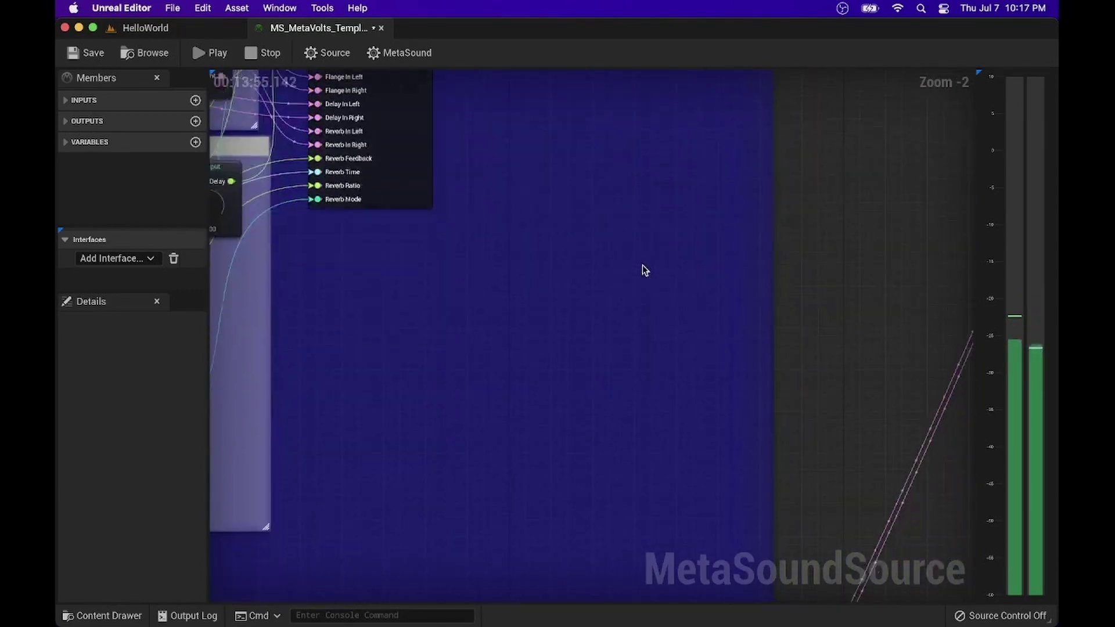
scroll(642, 268, left, 10)
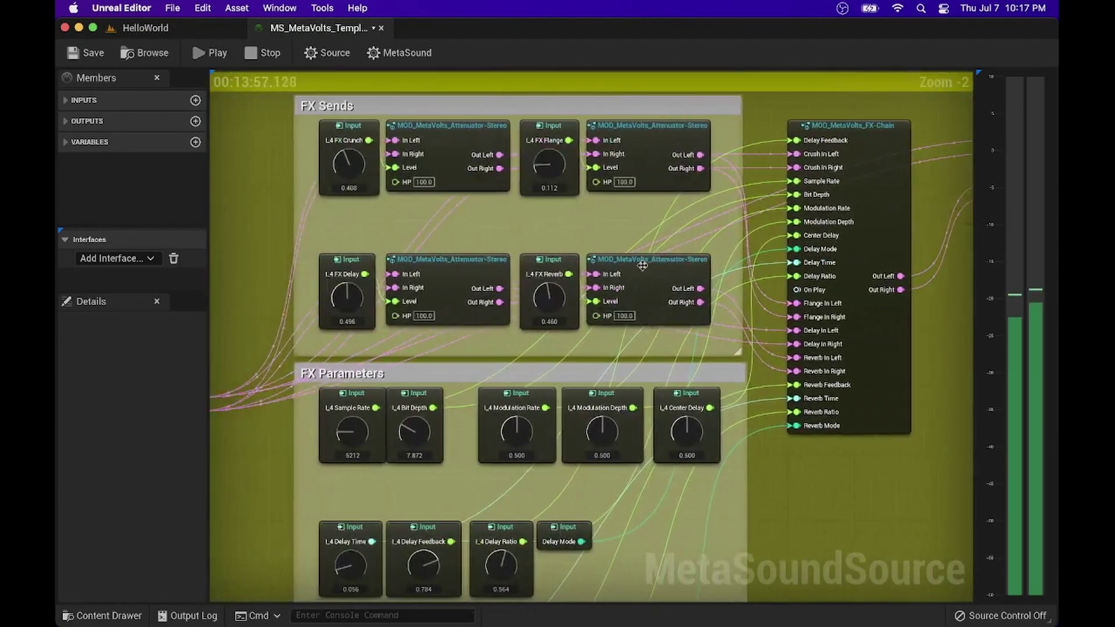
scroll(643, 266, left, 5)
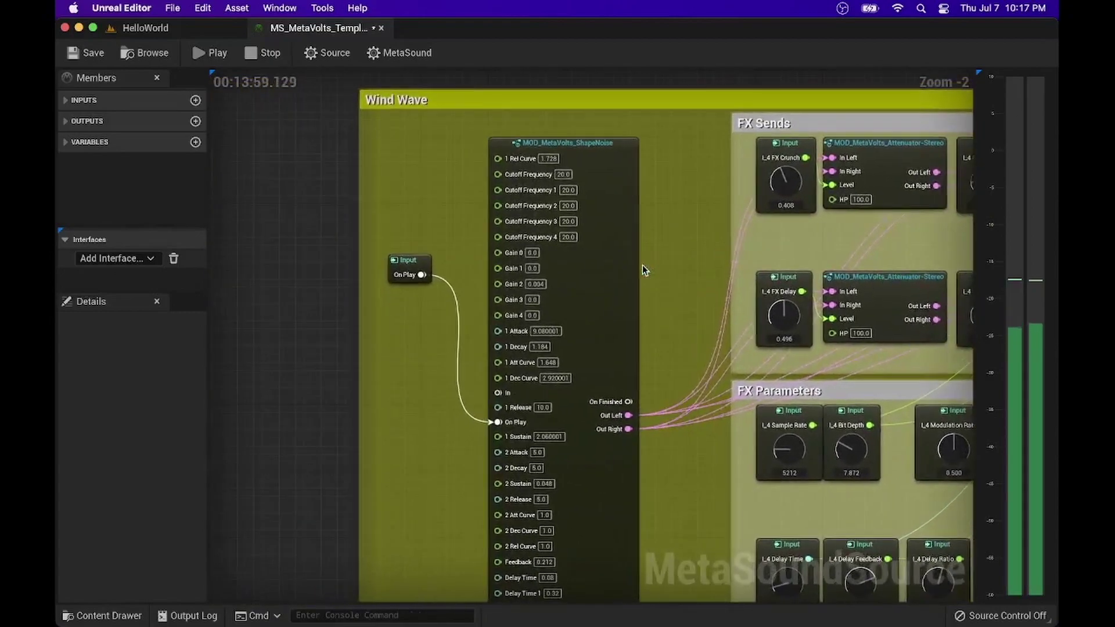
scroll(643, 269, down, 1)
scroll(642, 269, up, 1)
scroll(643, 269, right, 1)
scroll(642, 270, up, 1)
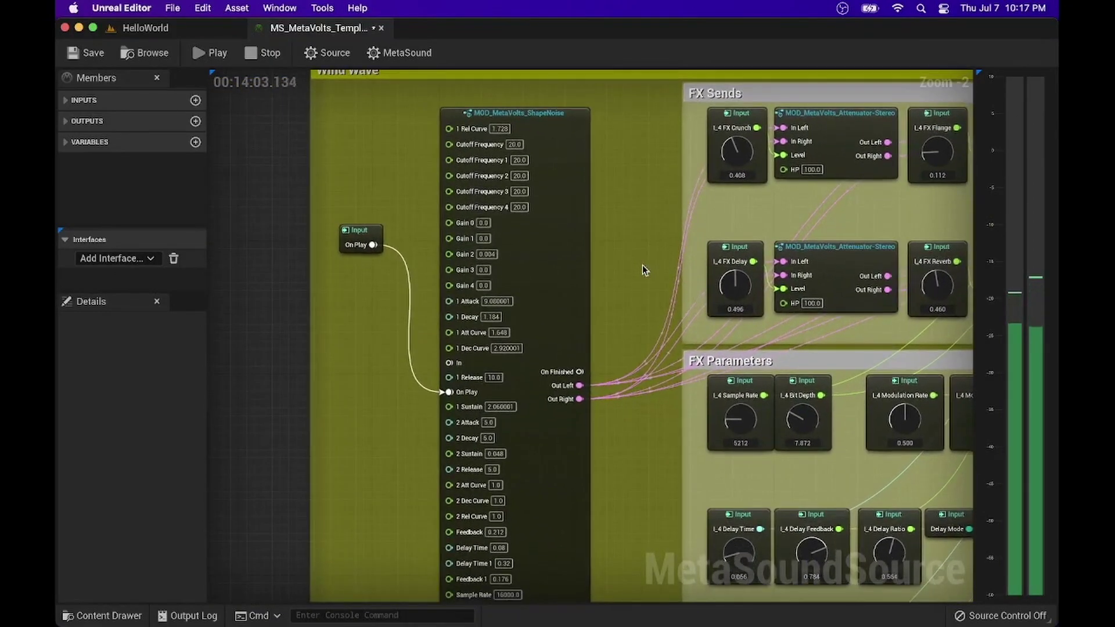
scroll(646, 184, down, 3)
scroll(646, 184, right, 2)
scroll(646, 185, down, 3)
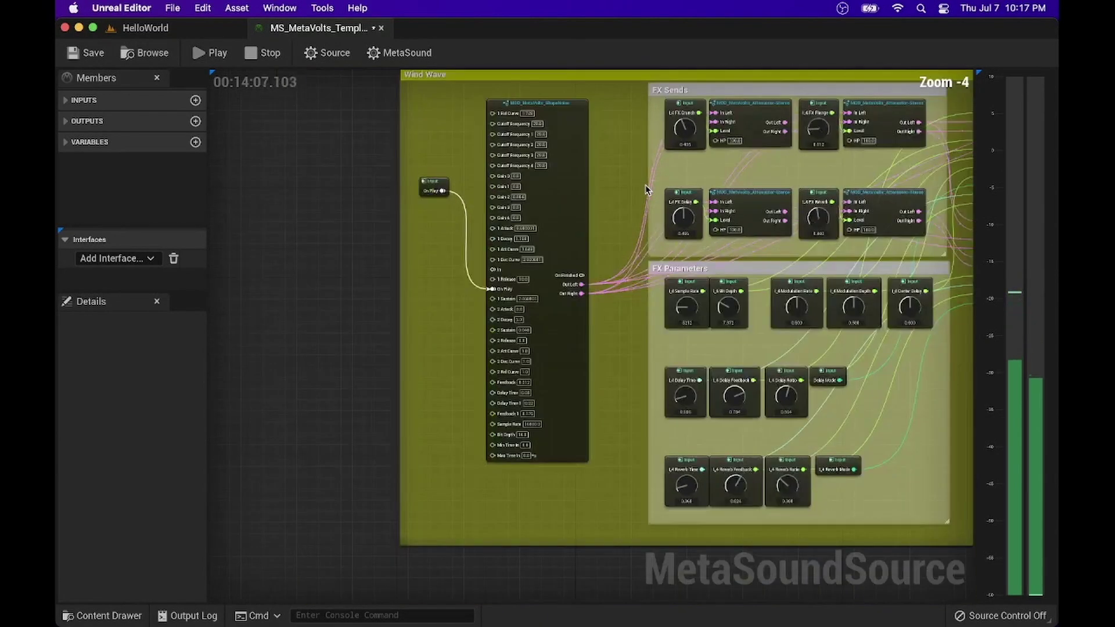
scroll(808, 211, right, 5)
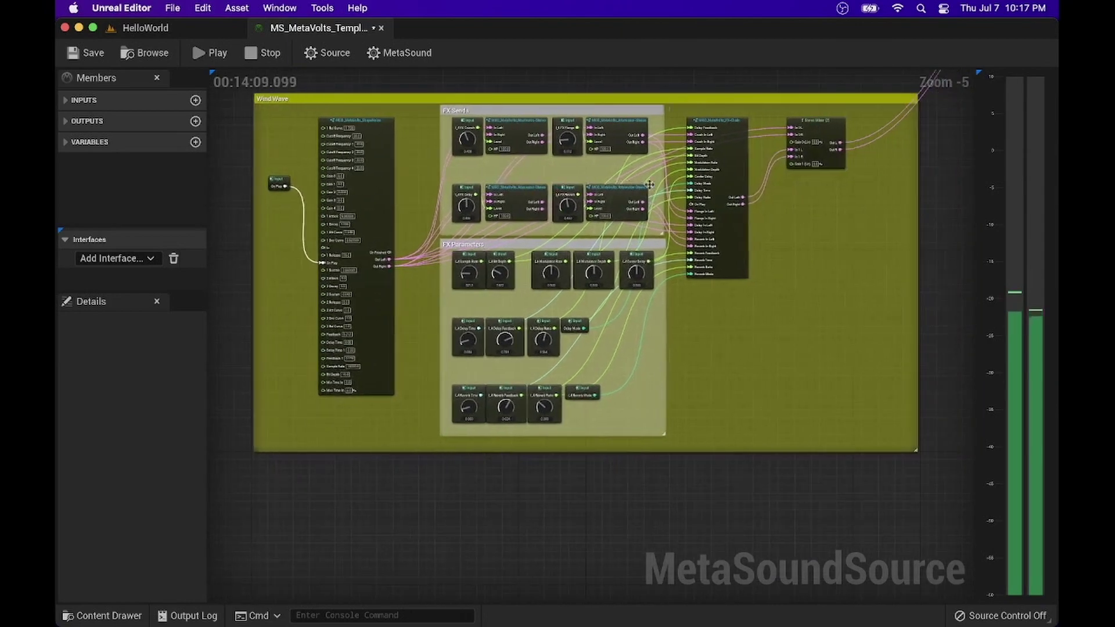
scroll(810, 216, right, 4)
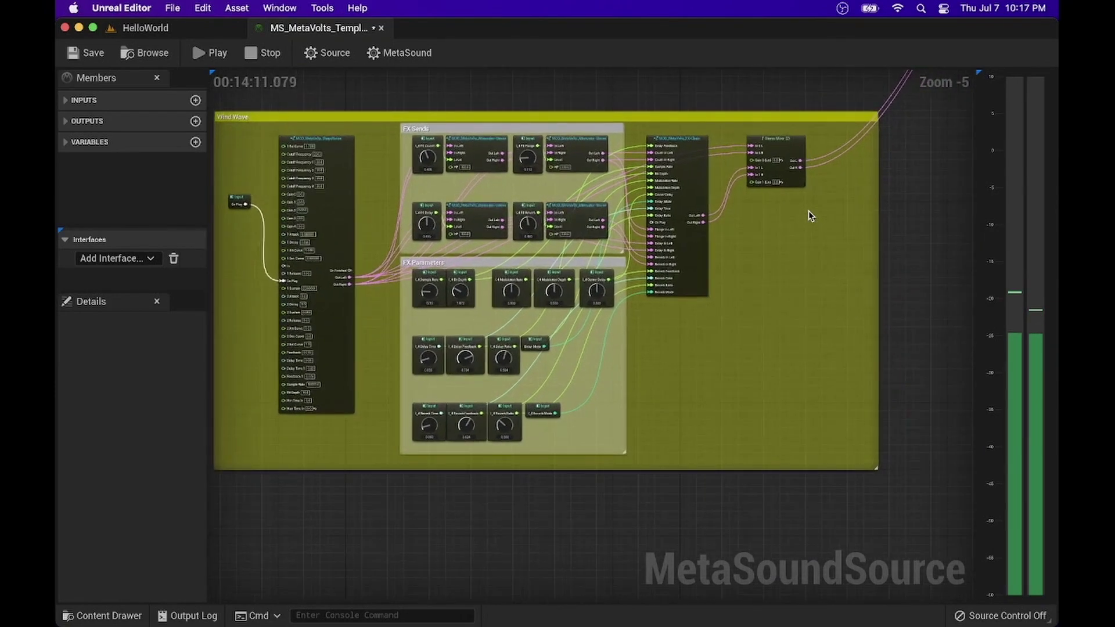
Follow the Wind Wave and instrument outputs to the Instrument Mixer volumes and the Master Mix stereo mixer
scroll(811, 216, up, 7)
scroll(810, 216, right, 4)
scroll(811, 216, up, 8)
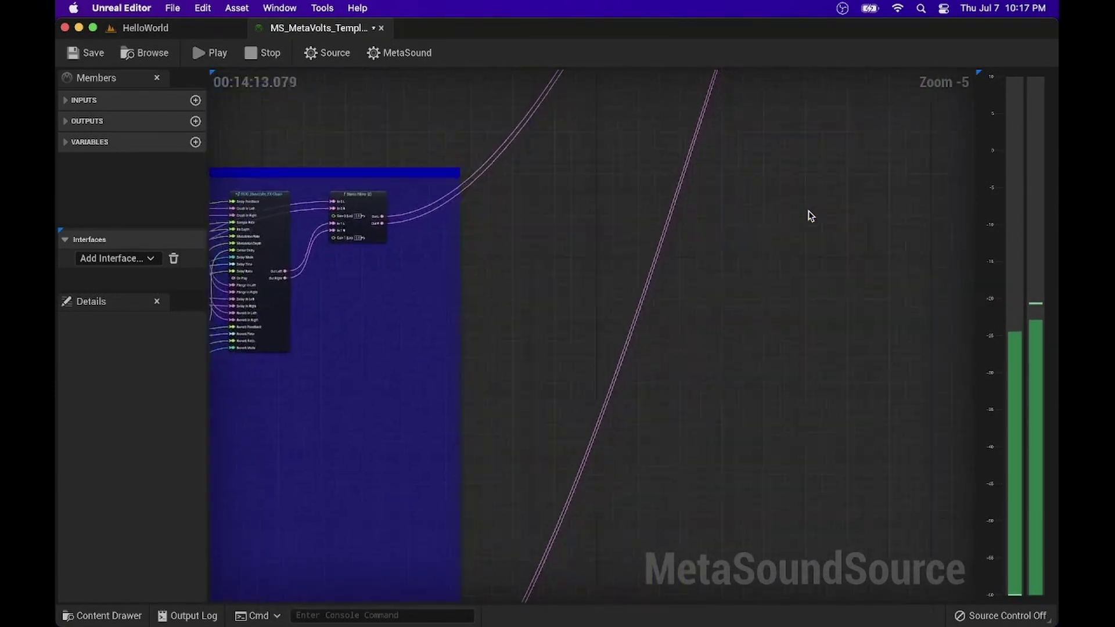
scroll(811, 216, up, 15)
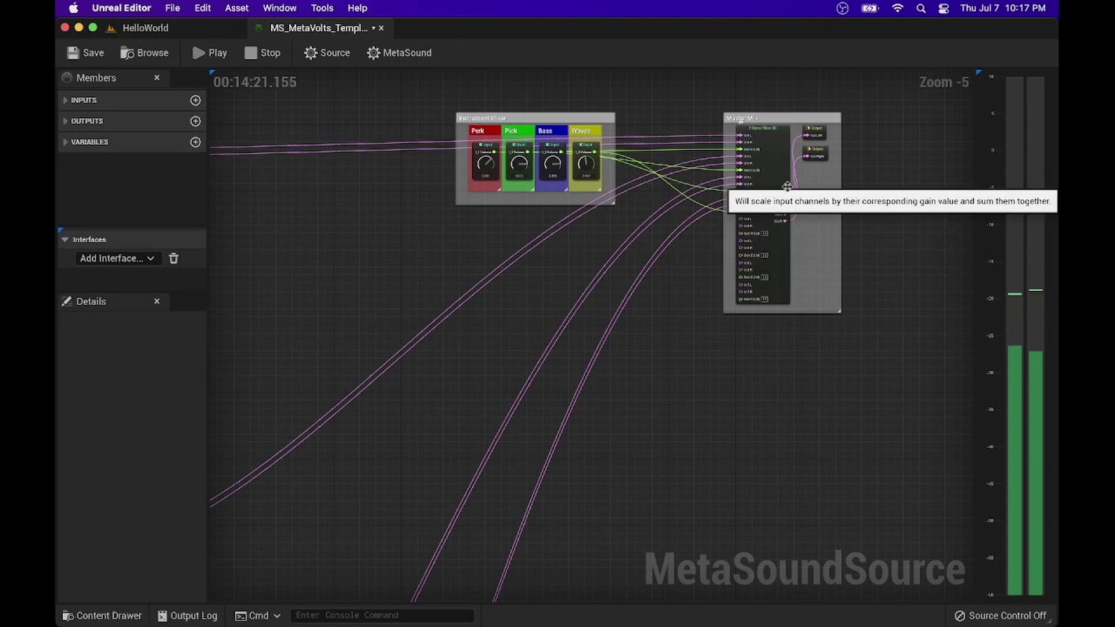
scroll(787, 186, up, 3)
scroll(787, 186, down, 1)
right_drag(787, 186, 957, 253)
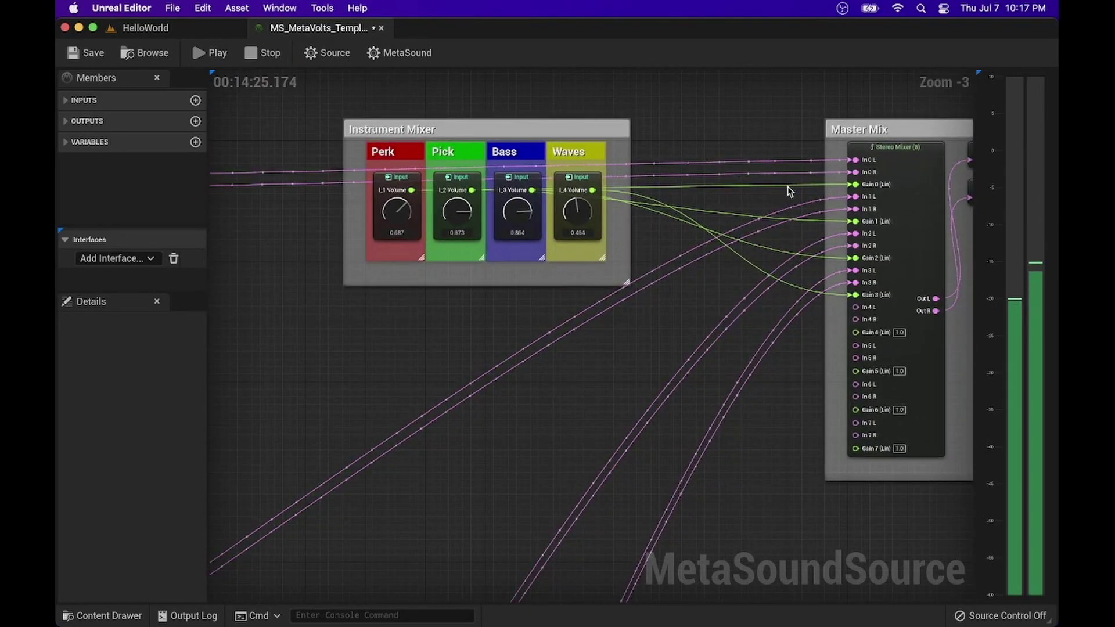
Review the whole MetaSound template graph, from the instrument sections to the Instrument Mixer and Master Mix
scroll(788, 191, down, 4)
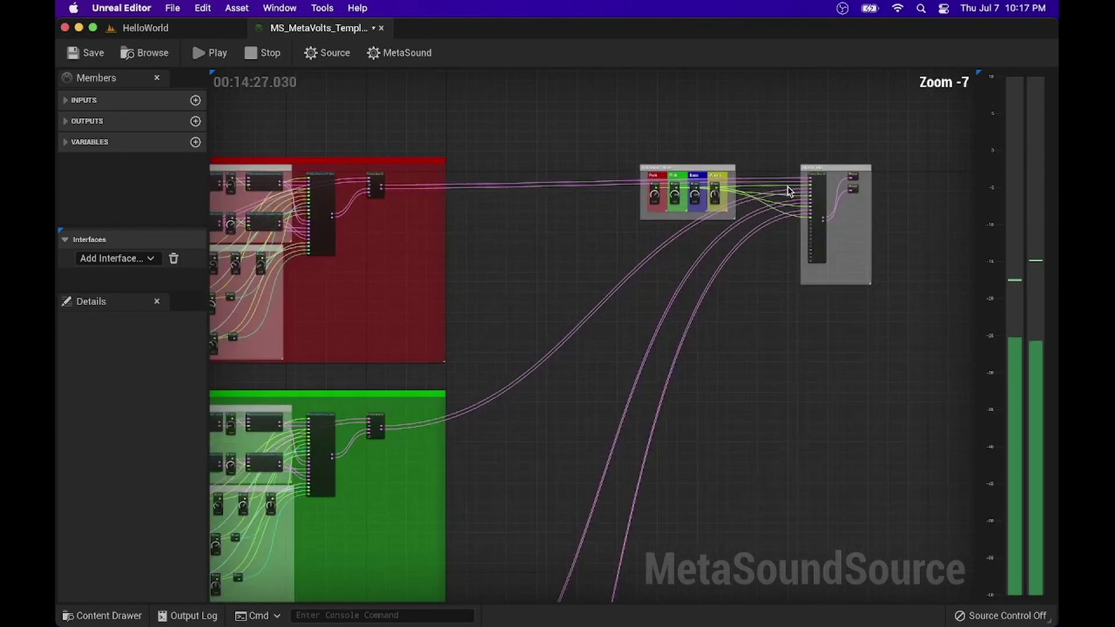
scroll(789, 190, left, 10)
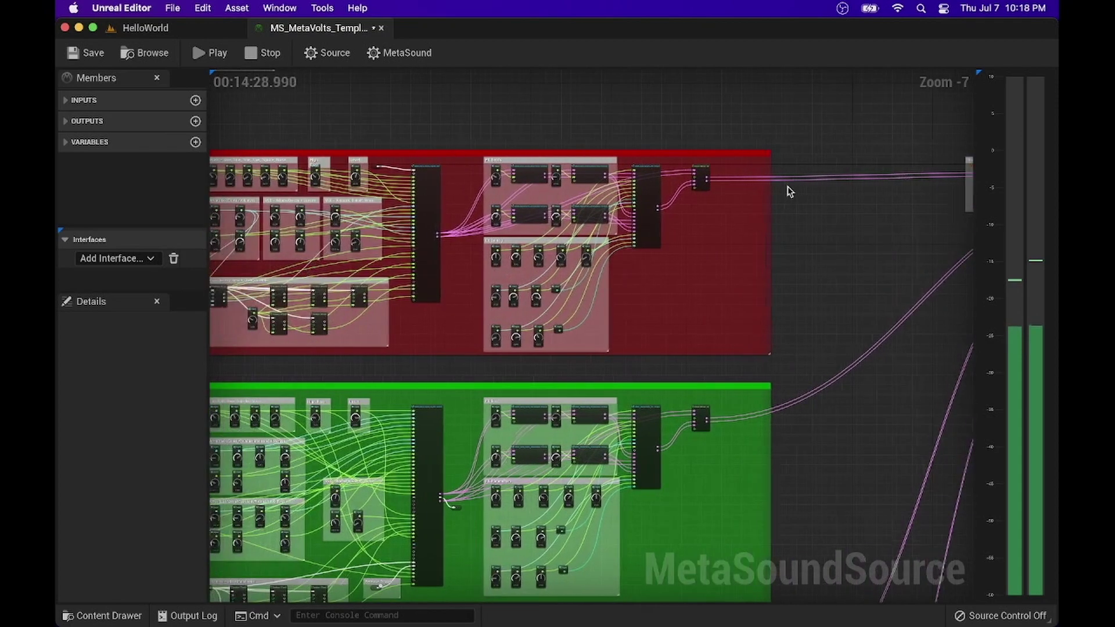
scroll(774, 241, left, 3)
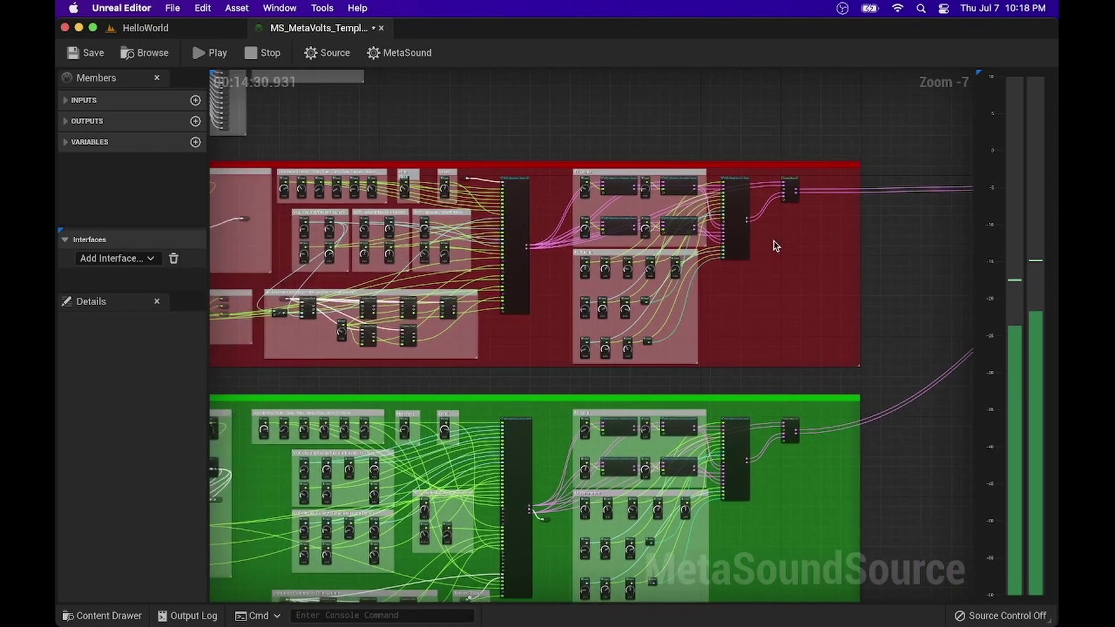
scroll(774, 241, down, 2)
scroll(774, 242, down, 2)
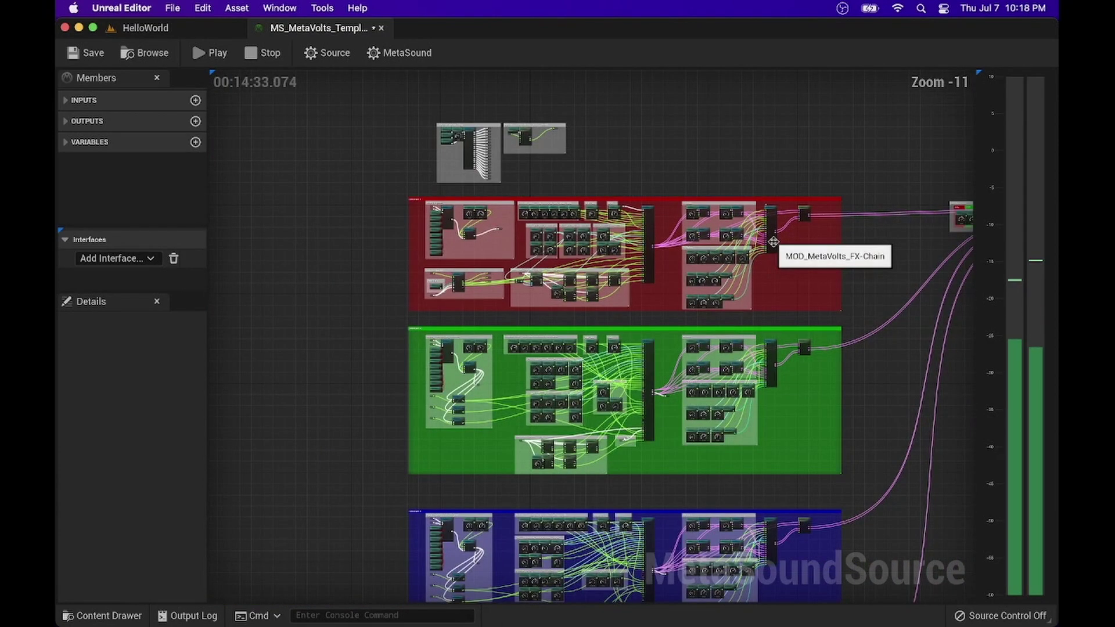
scroll(774, 241, down, 1)
scroll(774, 241, down, 3)
scroll(774, 242, right, 3)
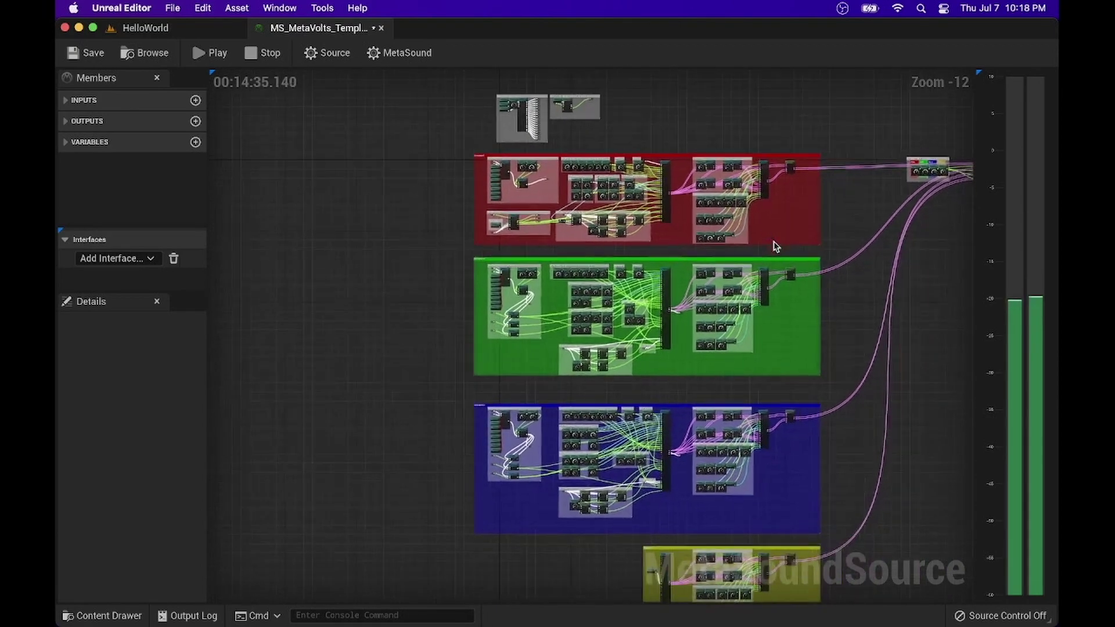
scroll(773, 248, right, 5)
scroll(773, 248, up, 2)
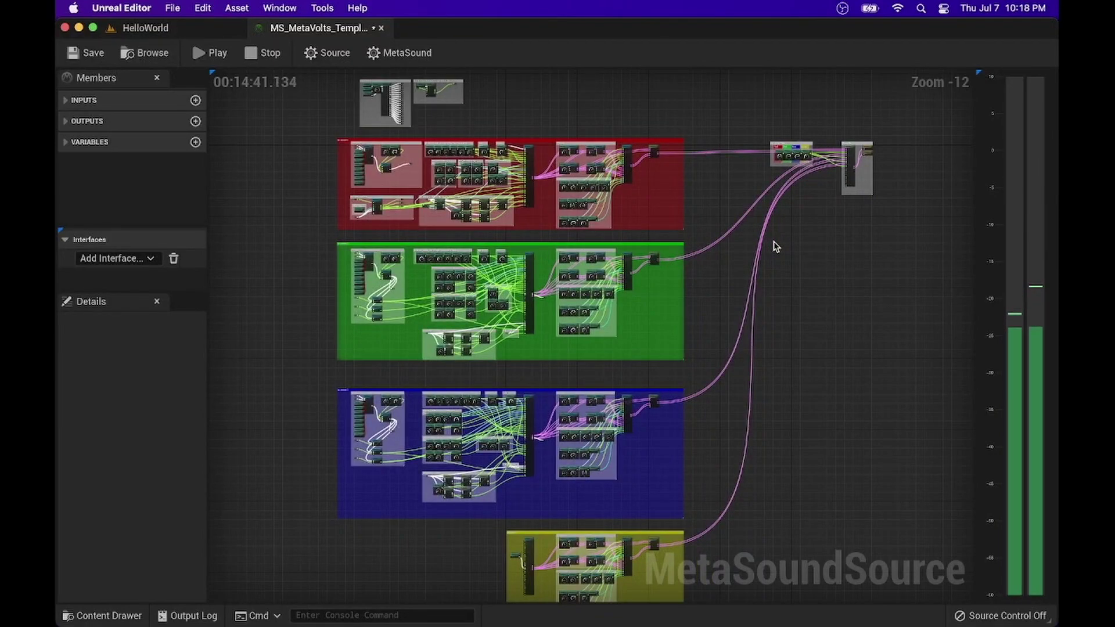
scroll(773, 247, up, 1)
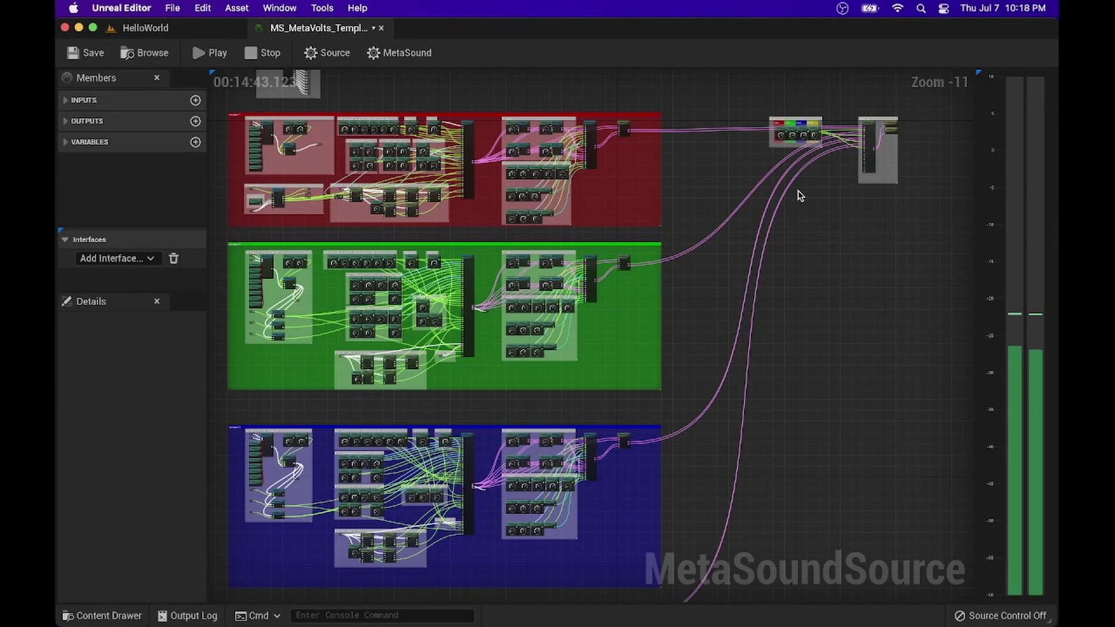